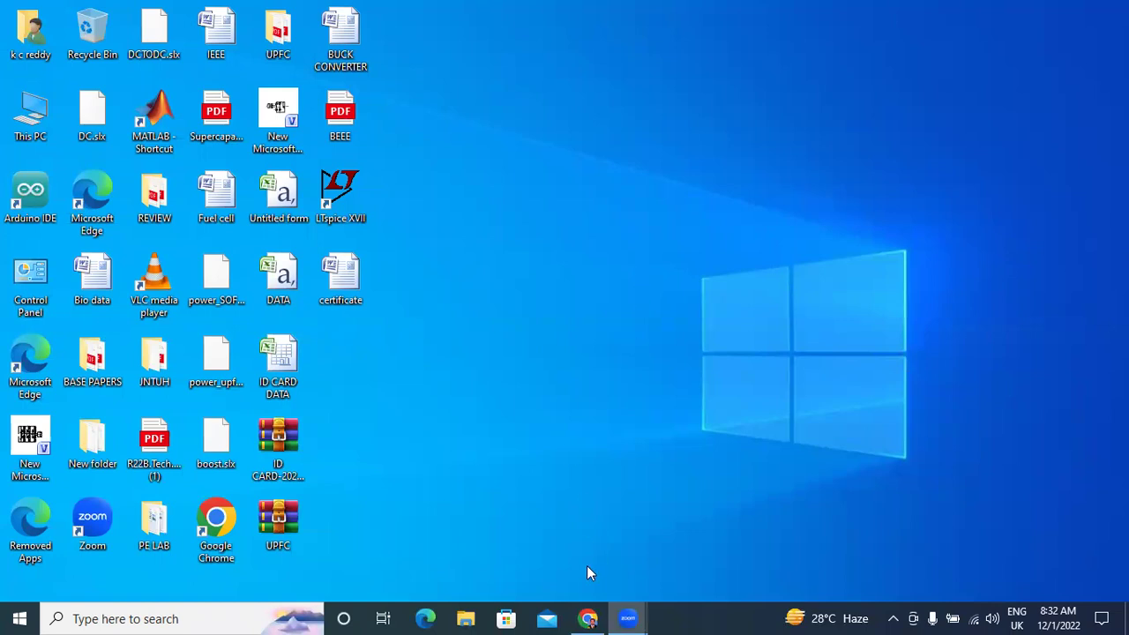
Preview the Certificate of Participation PDF attachment, scroll through it, then return to the Gmail inbox
click(590, 618)
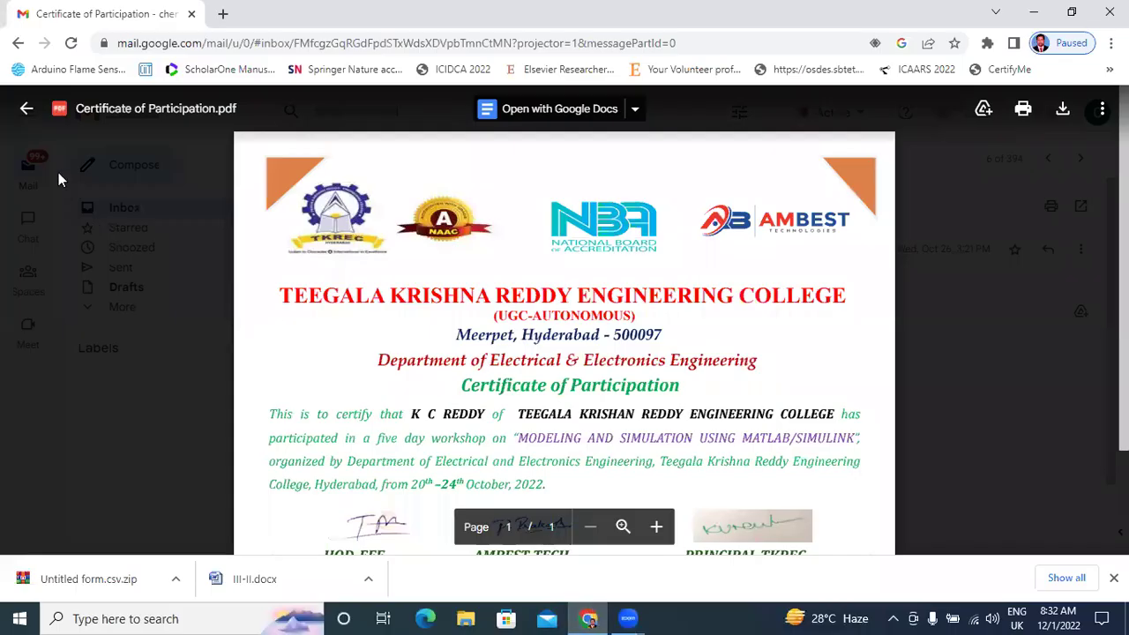
click(23, 112)
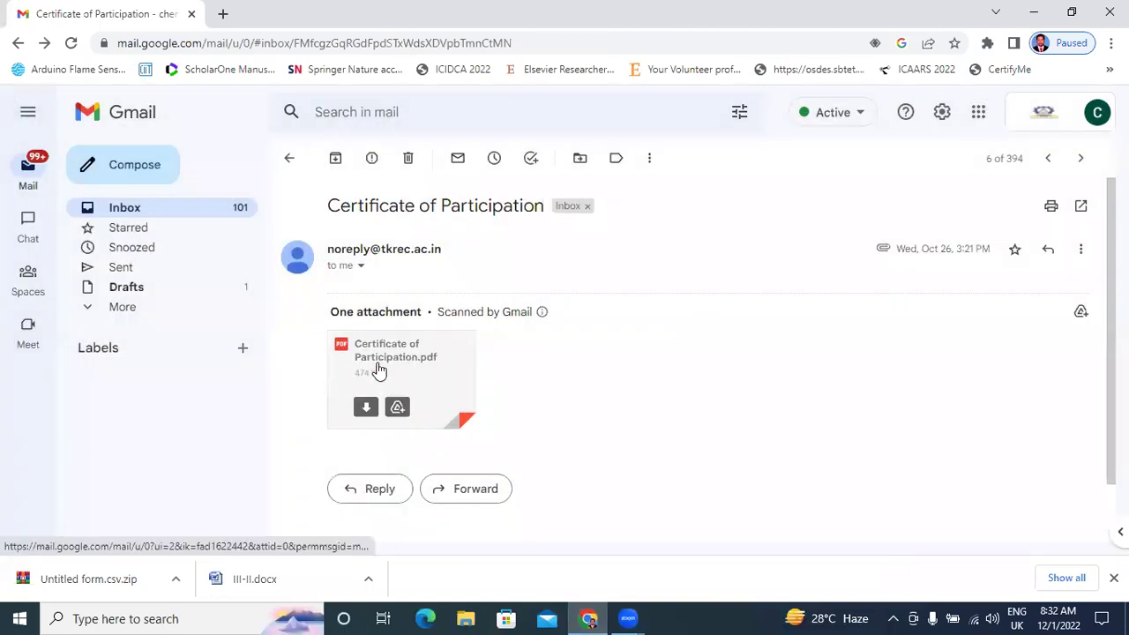
click(378, 373)
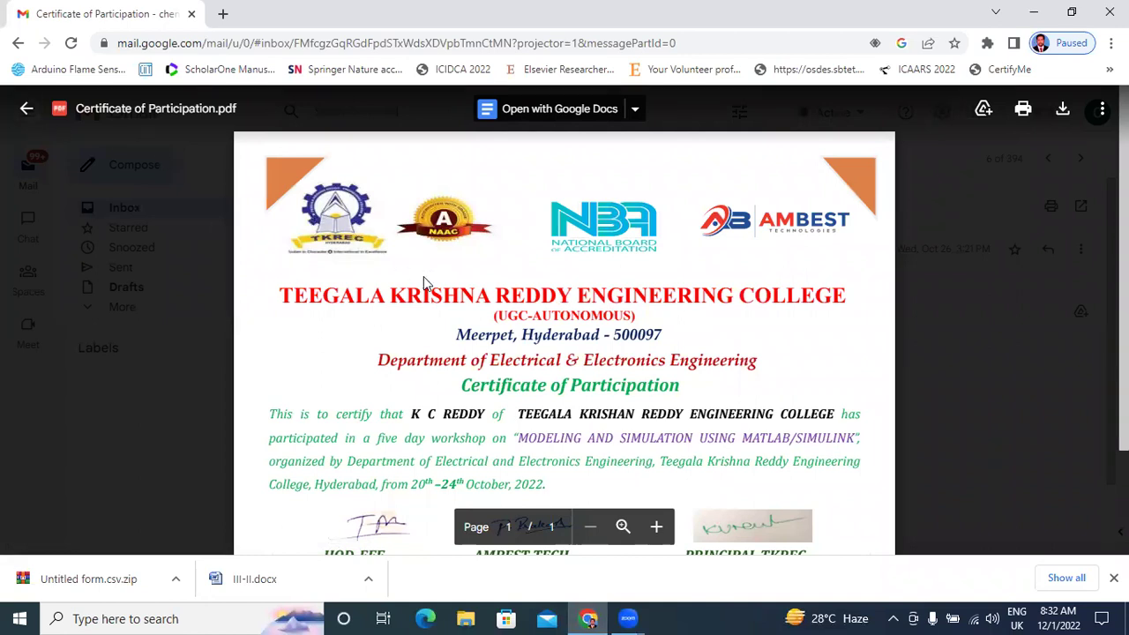
scroll(428, 282, down, 3)
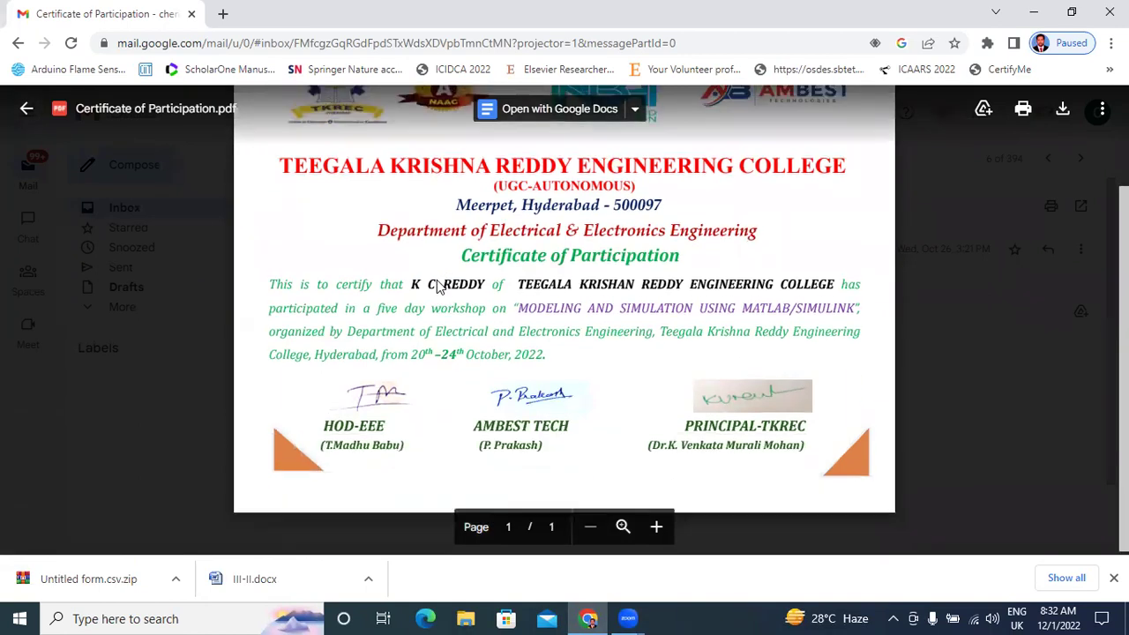
scroll(438, 287, up, 3)
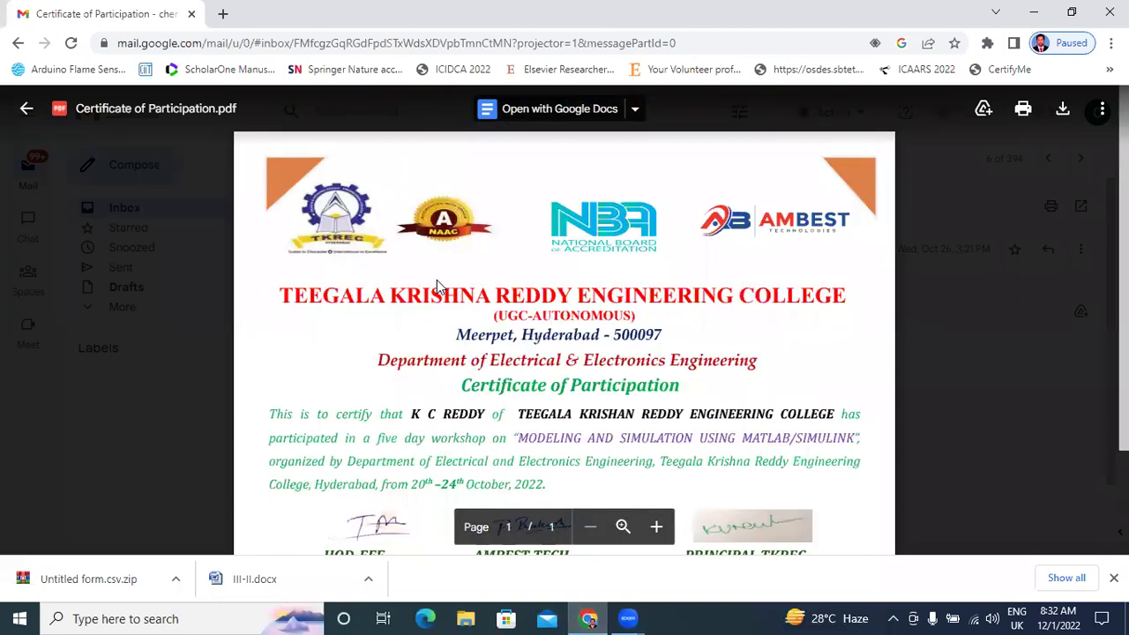
scroll(438, 288, down, 3)
scroll(388, 300, up, 3)
scroll(383, 293, down, 3)
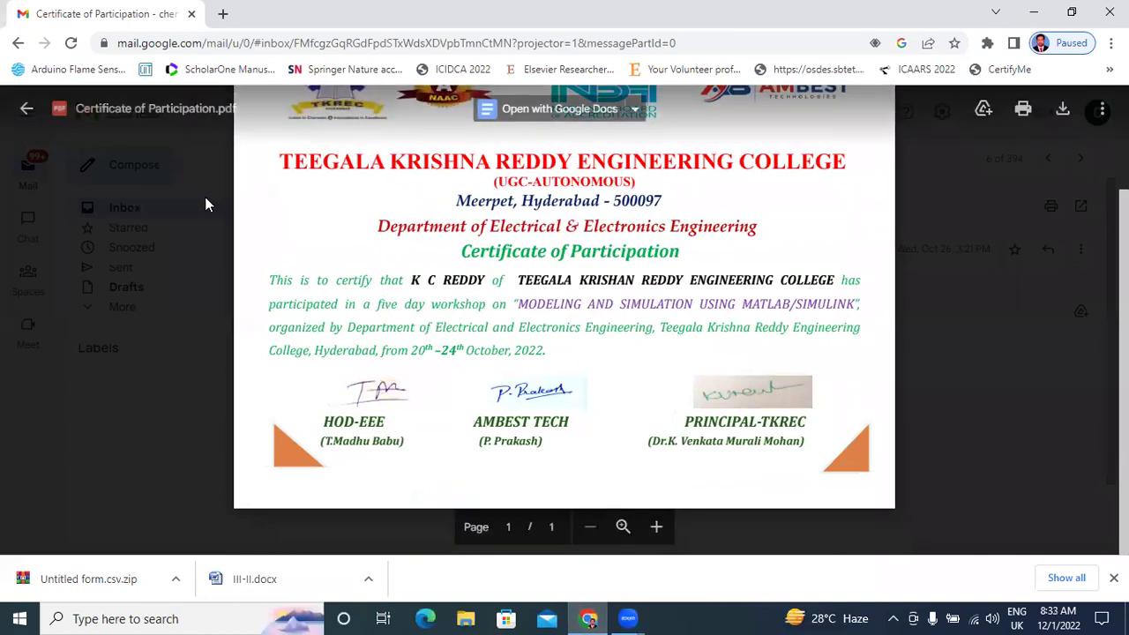
scroll(205, 197, up, 3)
click(24, 112)
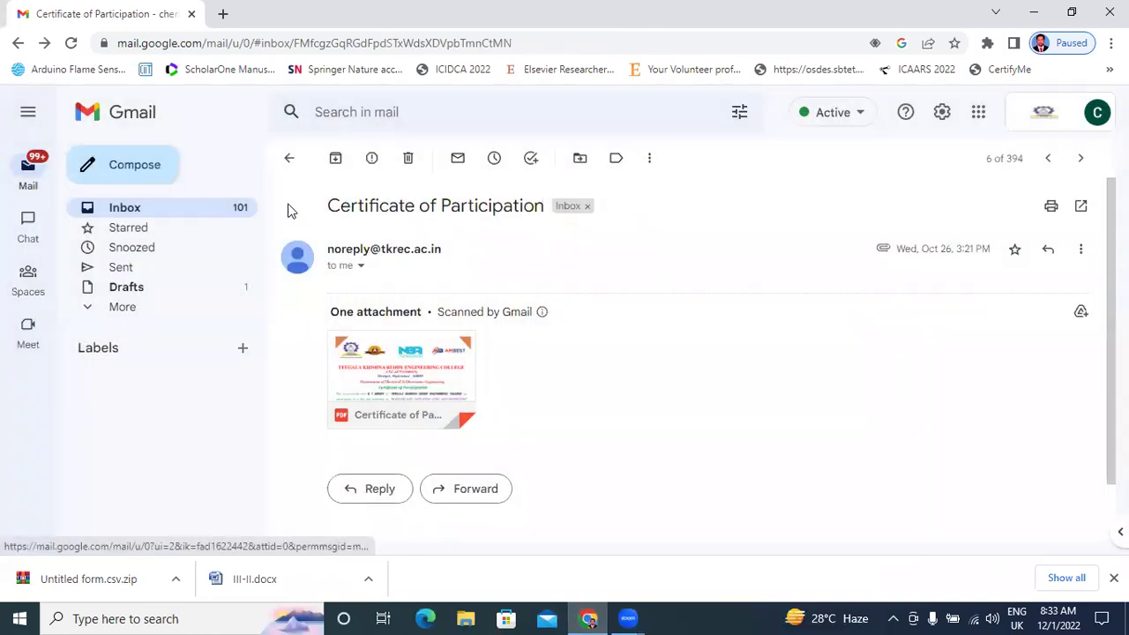
click(289, 163)
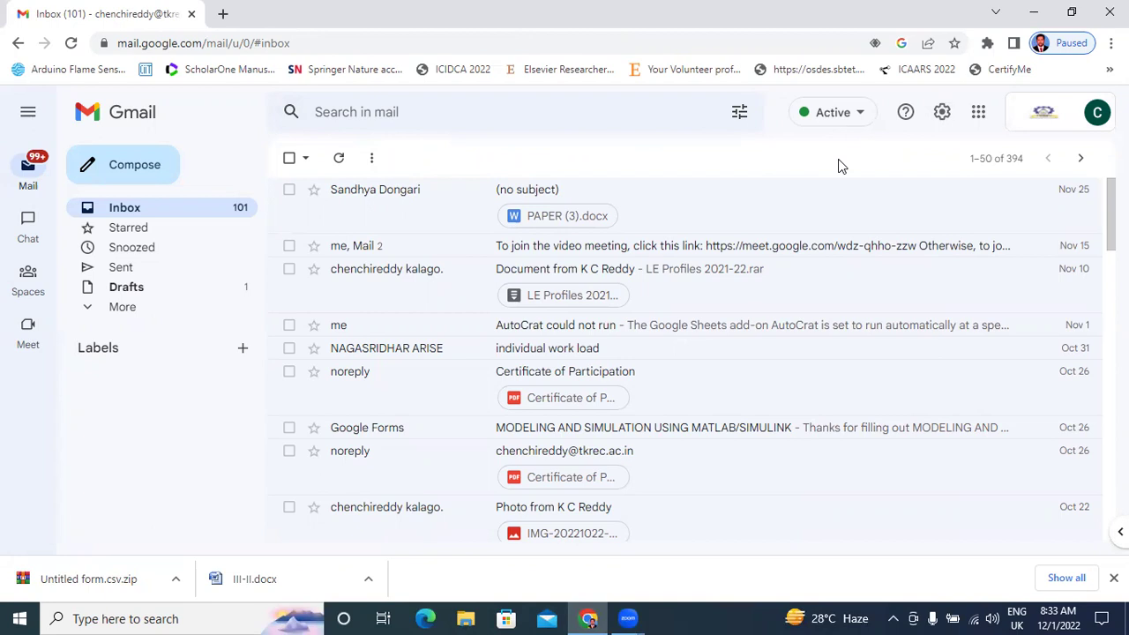
Open Google Drive's My Drive in a new tab from Google apps, then minimize the browser
click(977, 115)
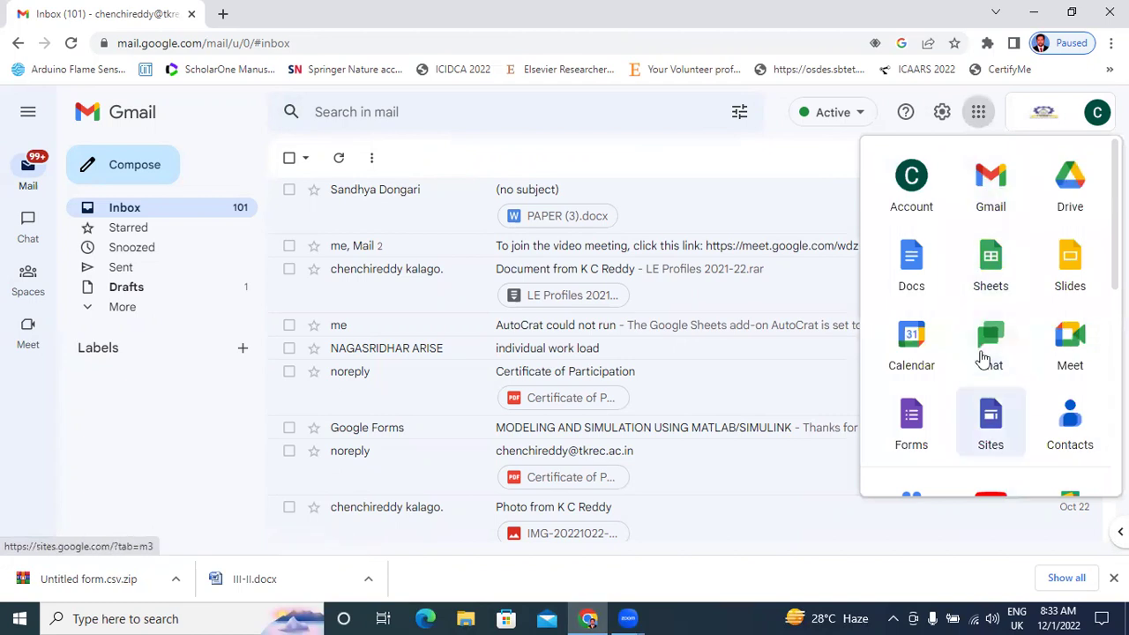
click(1068, 181)
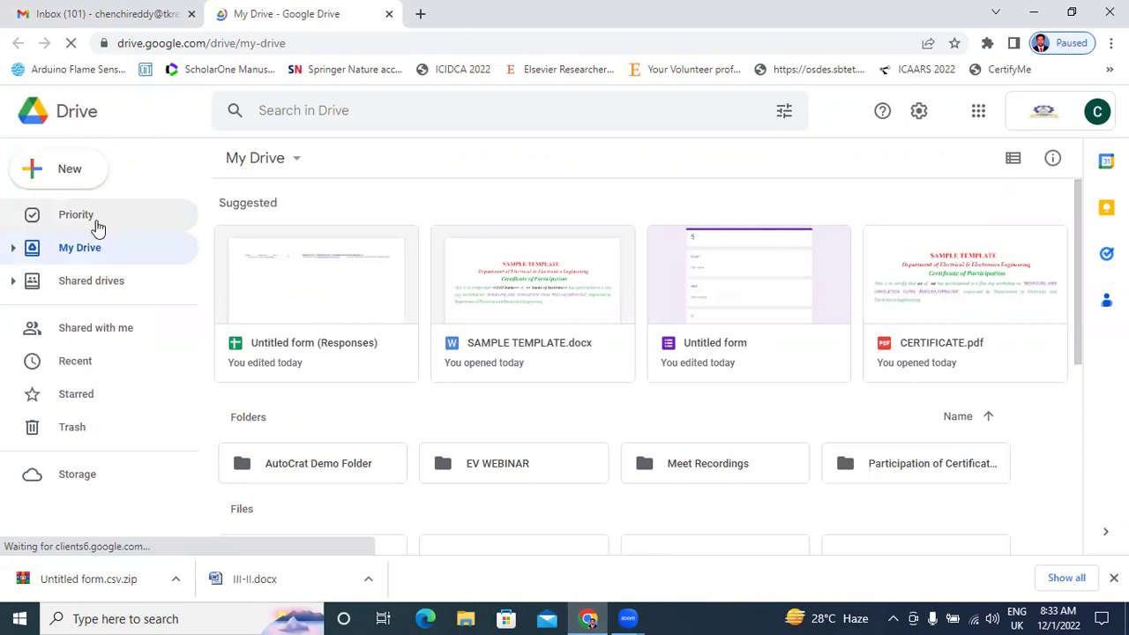
click(1039, 15)
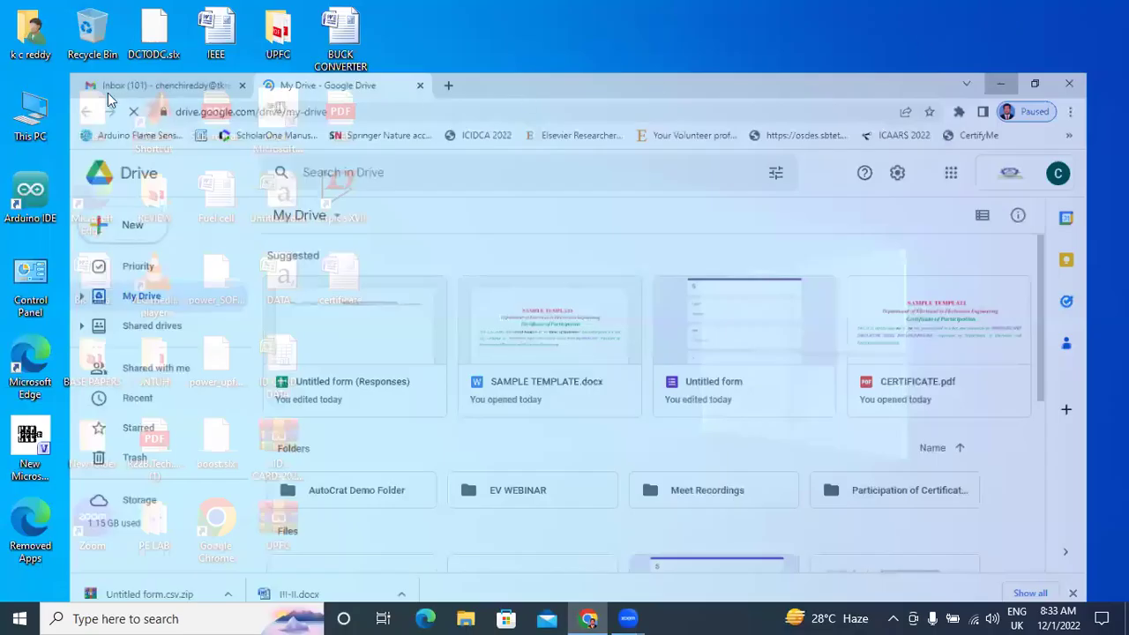
Open SAMPLE TEMPLATE from Downloads in Word, review its Full Name and Institute placeholders, then close it
double_click(44, 116)
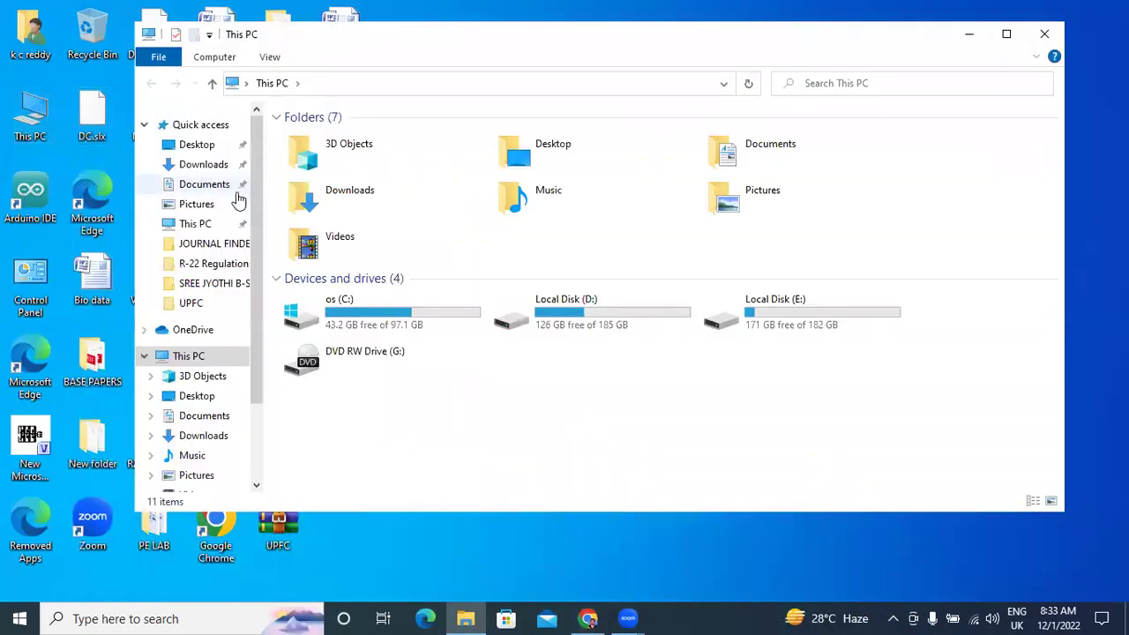
click(212, 164)
click(616, 177)
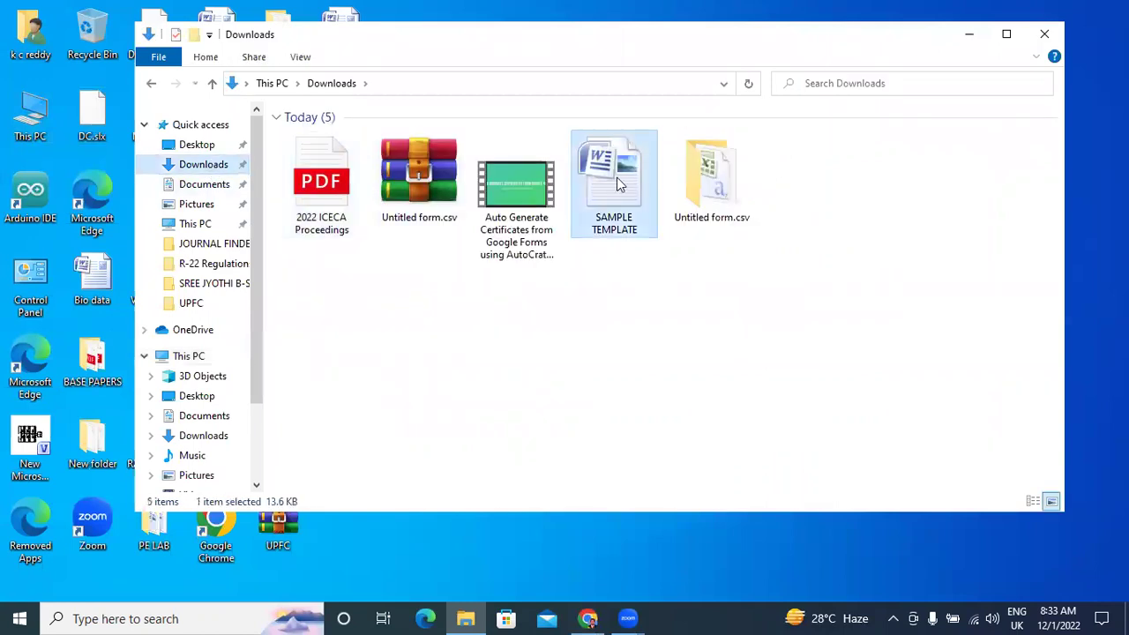
double_click(617, 177)
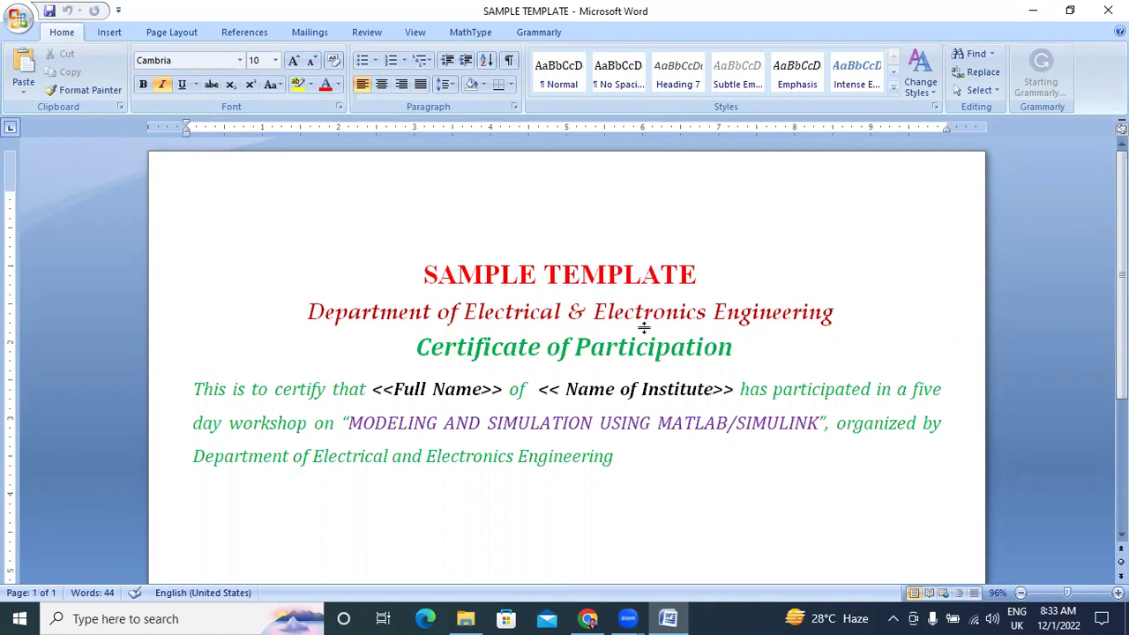
scroll(536, 328, down, 3)
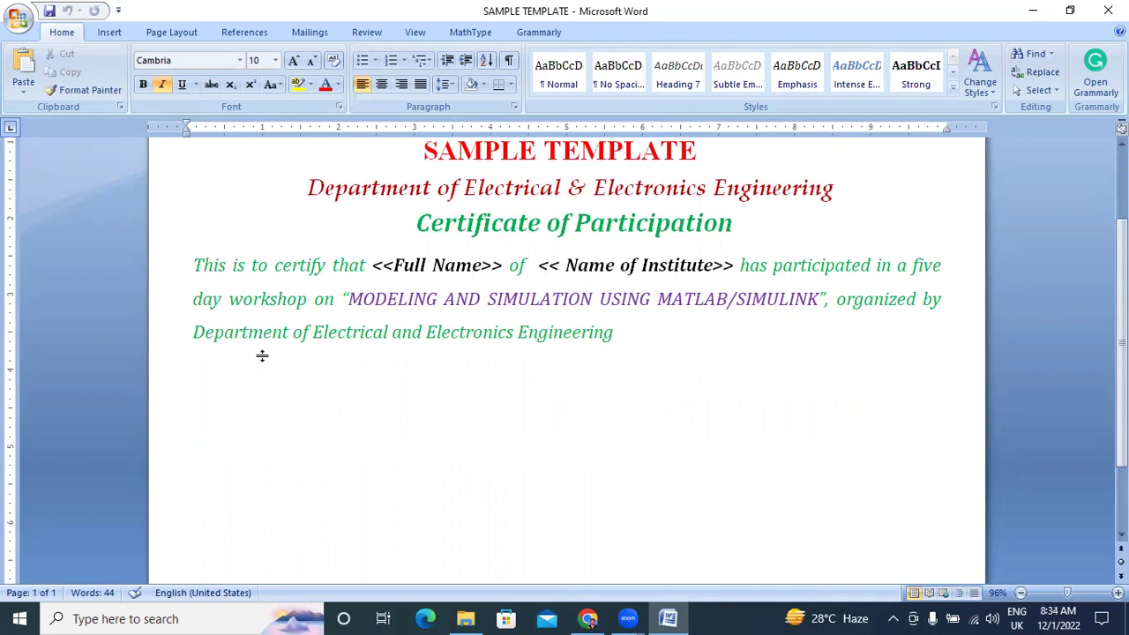
scroll(472, 341, up, 3)
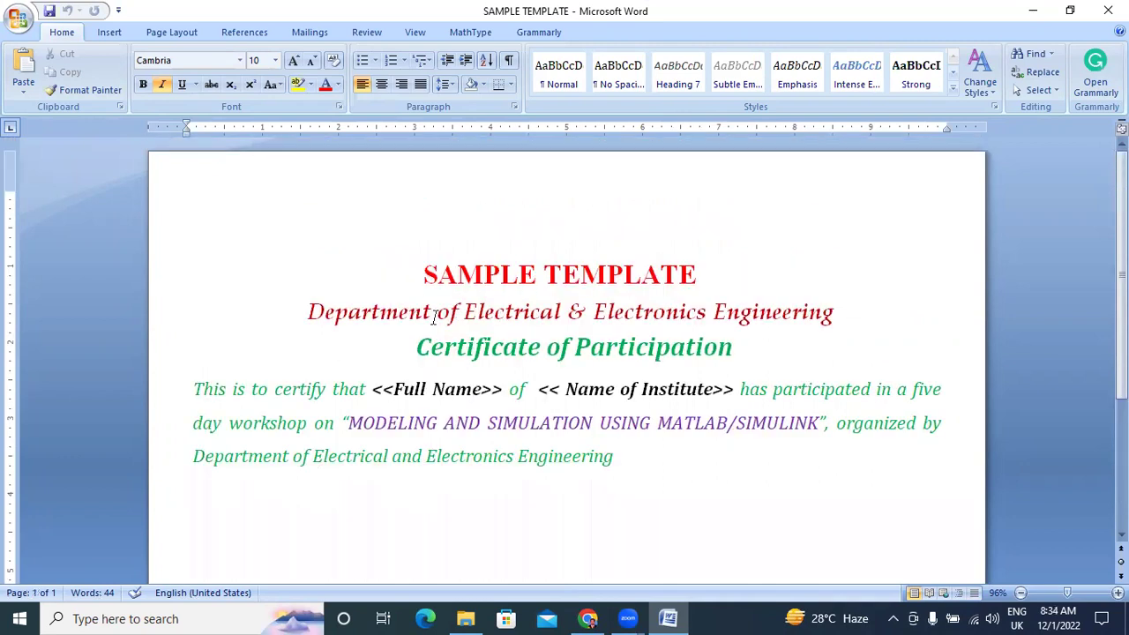
scroll(292, 259, down, 5)
scroll(350, 270, up, 5)
scroll(456, 328, down, 1)
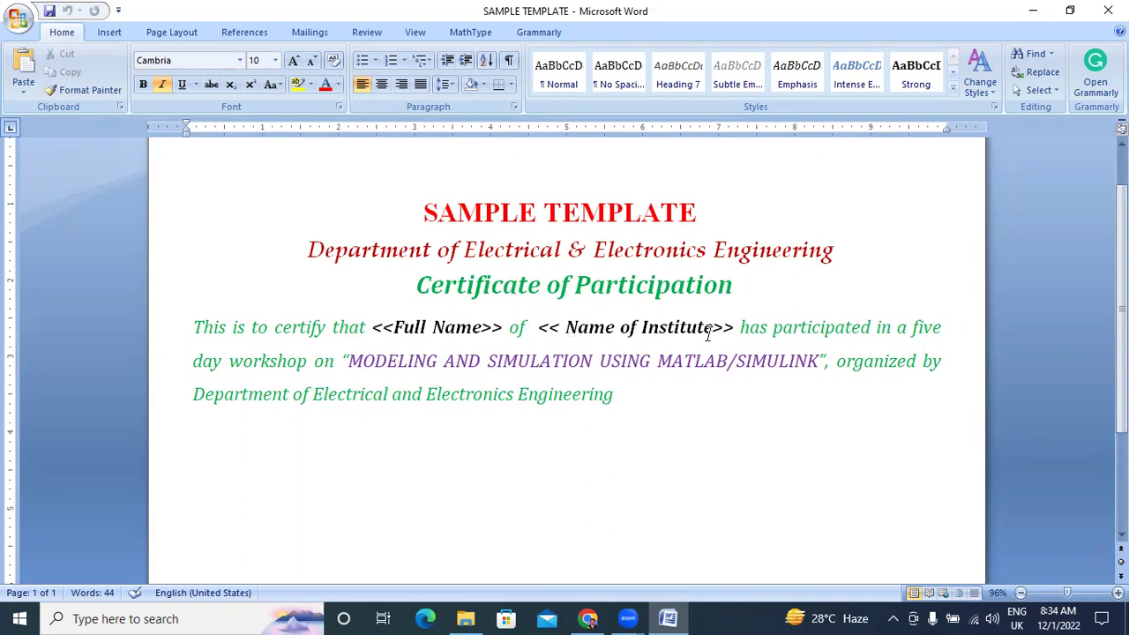
click(1108, 10)
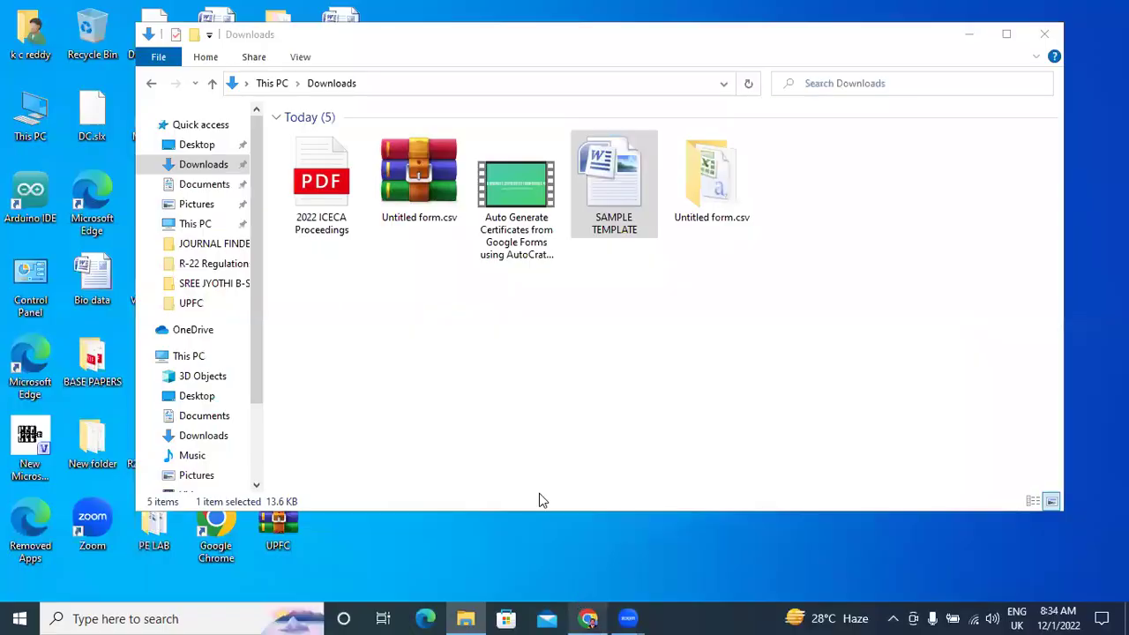
Begin uploading SAMPLE TEMPLATE to My Drive, then cancel the file upload dialog
key(alt+Tab)
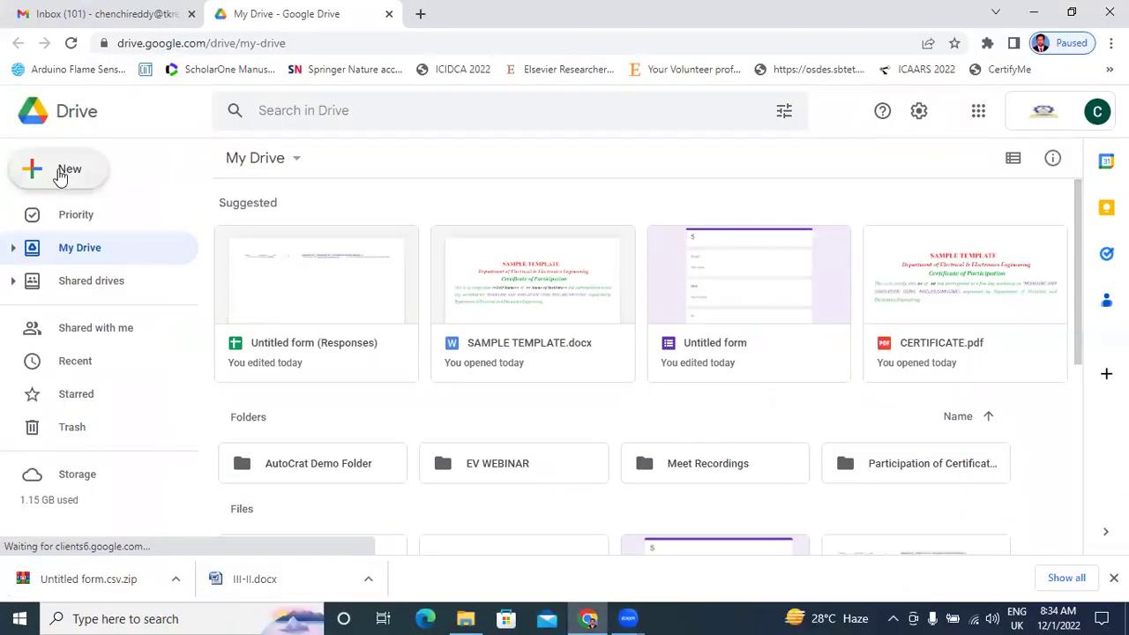
click(64, 174)
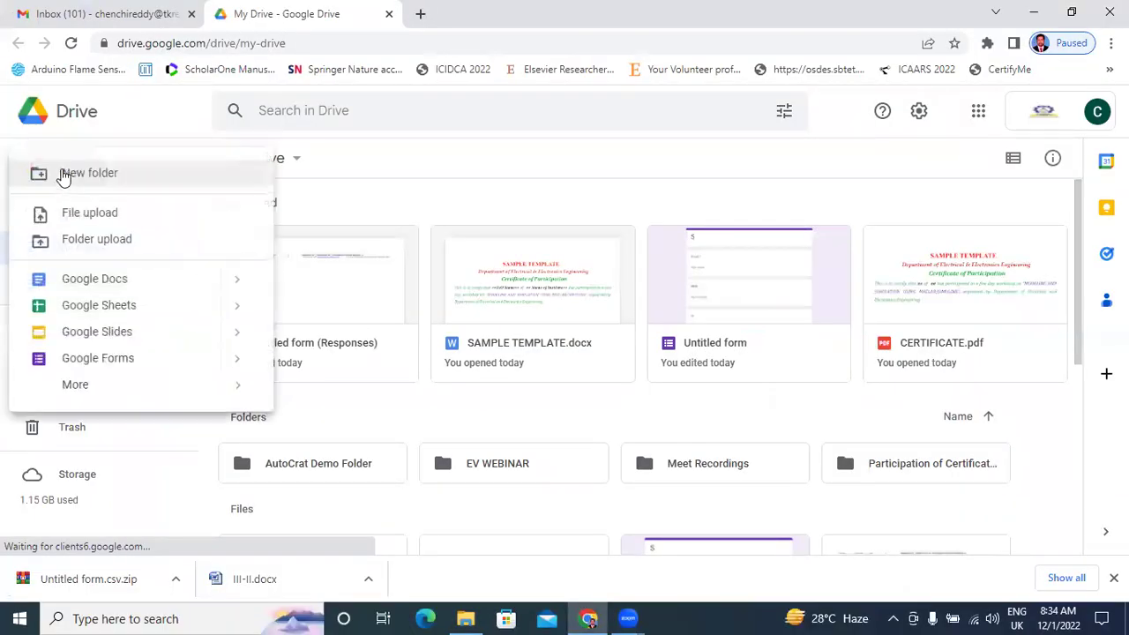
click(87, 214)
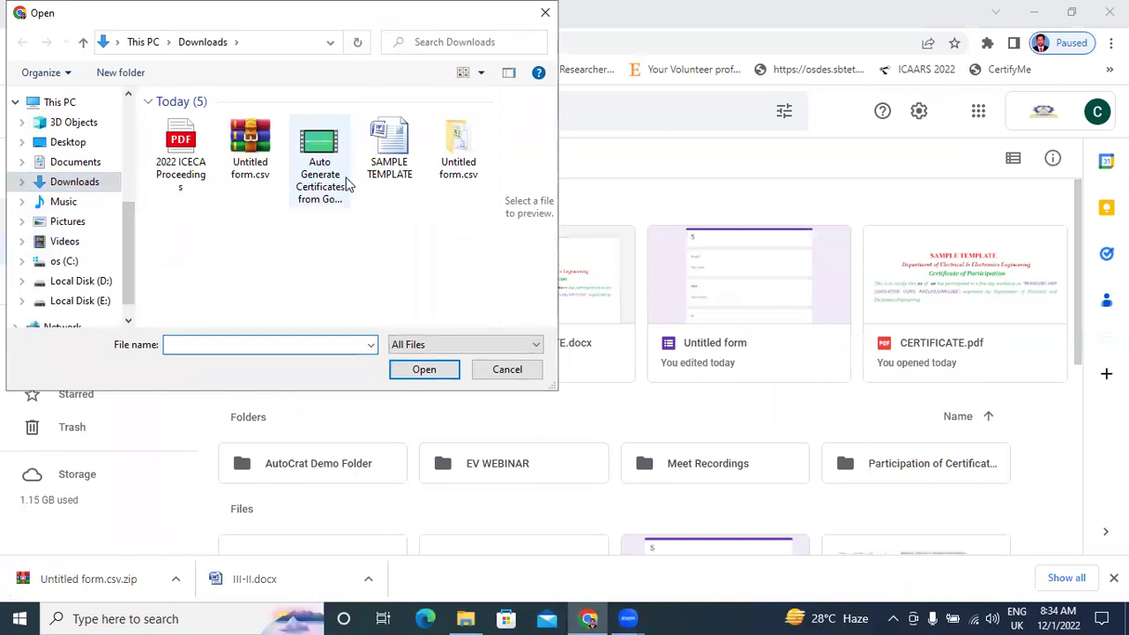
click(381, 170)
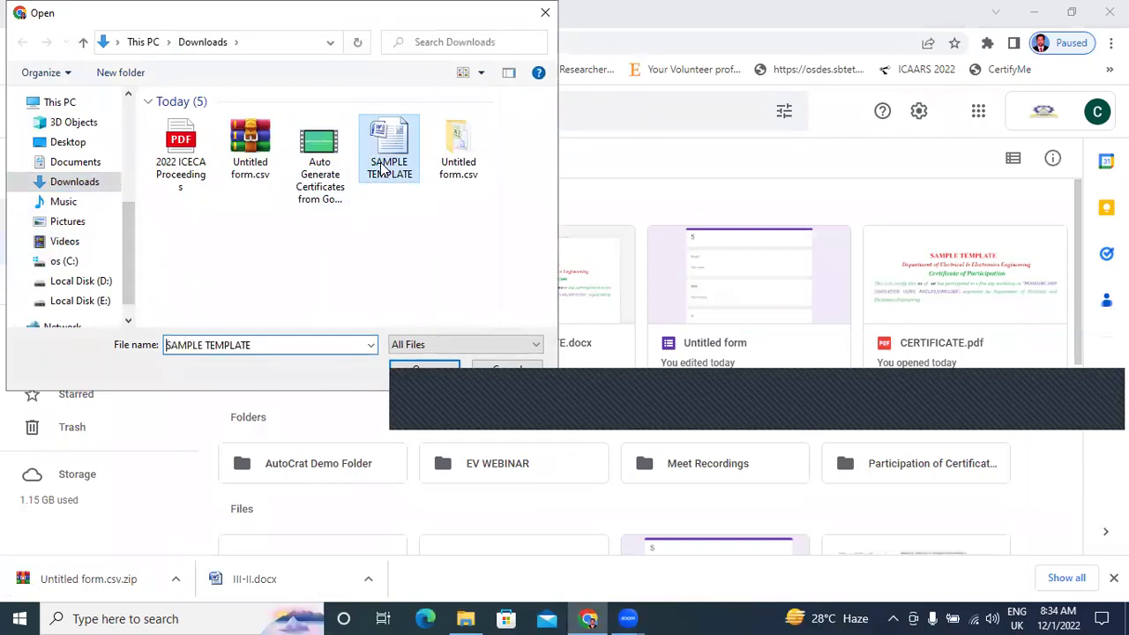
click(545, 12)
Rename the Downloads file SAMPLE TEMPLATE to SAMPLE TEMPLATE1 in File Explorer
click(466, 618)
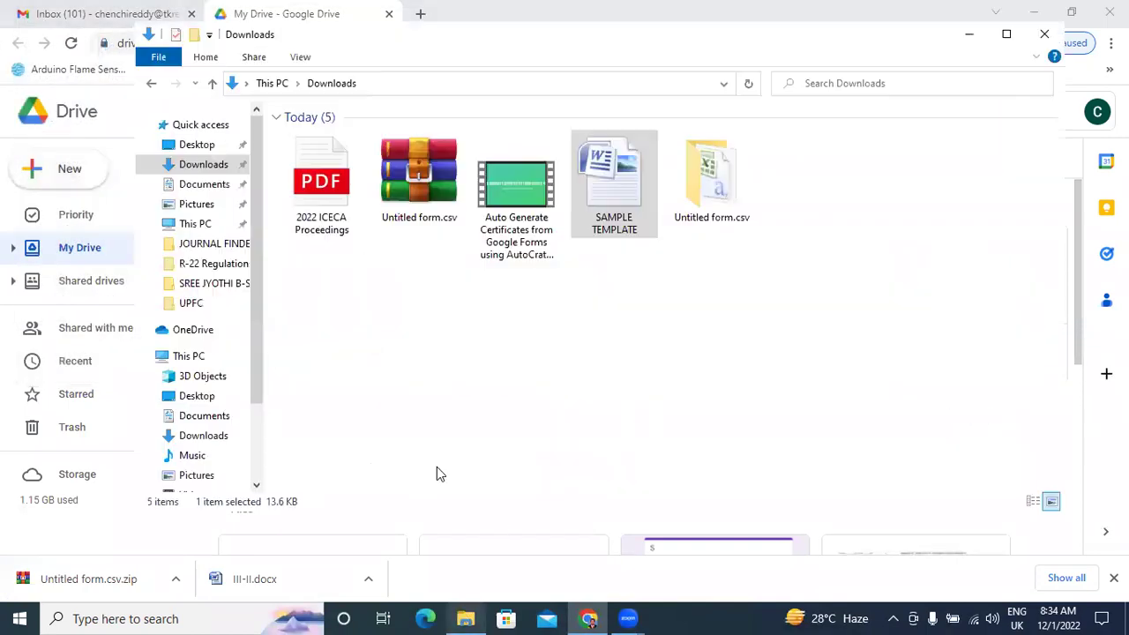
right_click(615, 242)
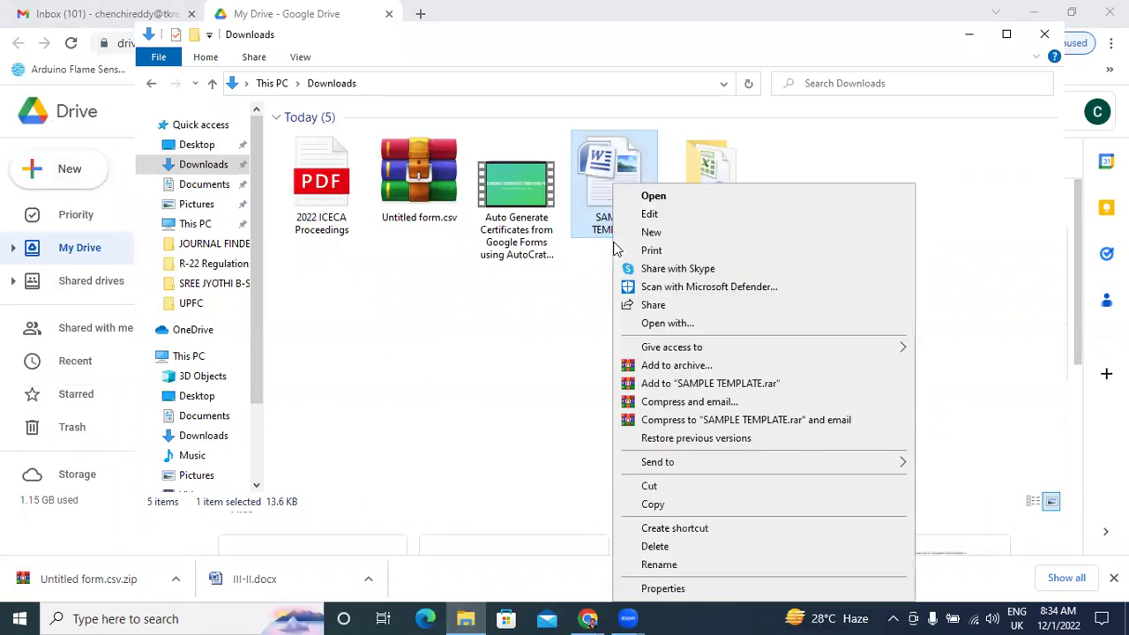
click(659, 565)
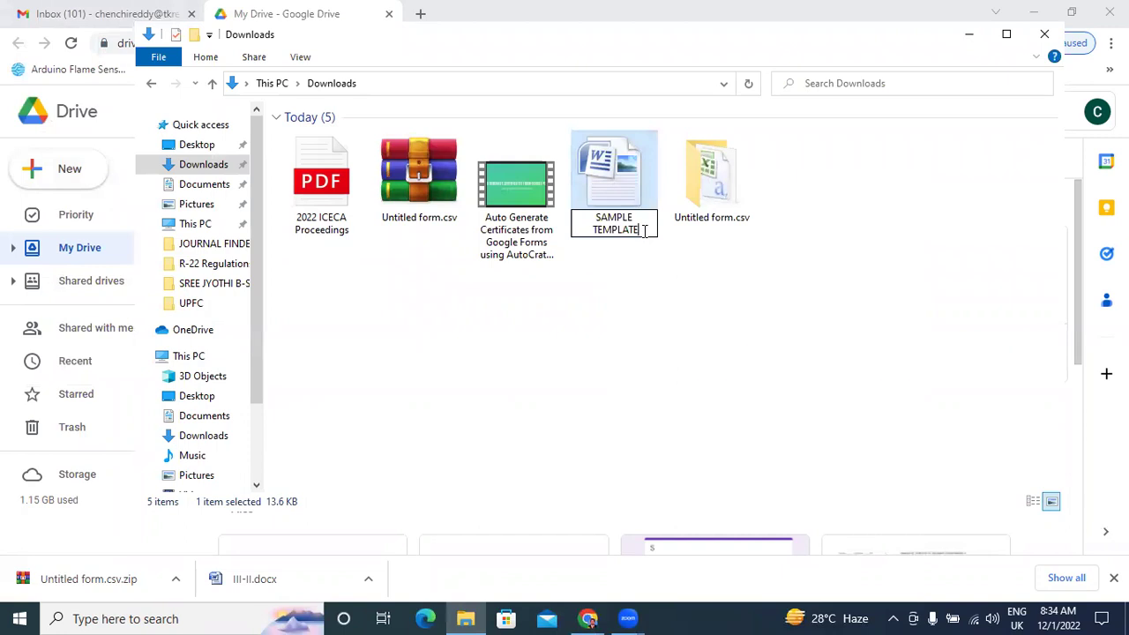
text(1)
click(628, 278)
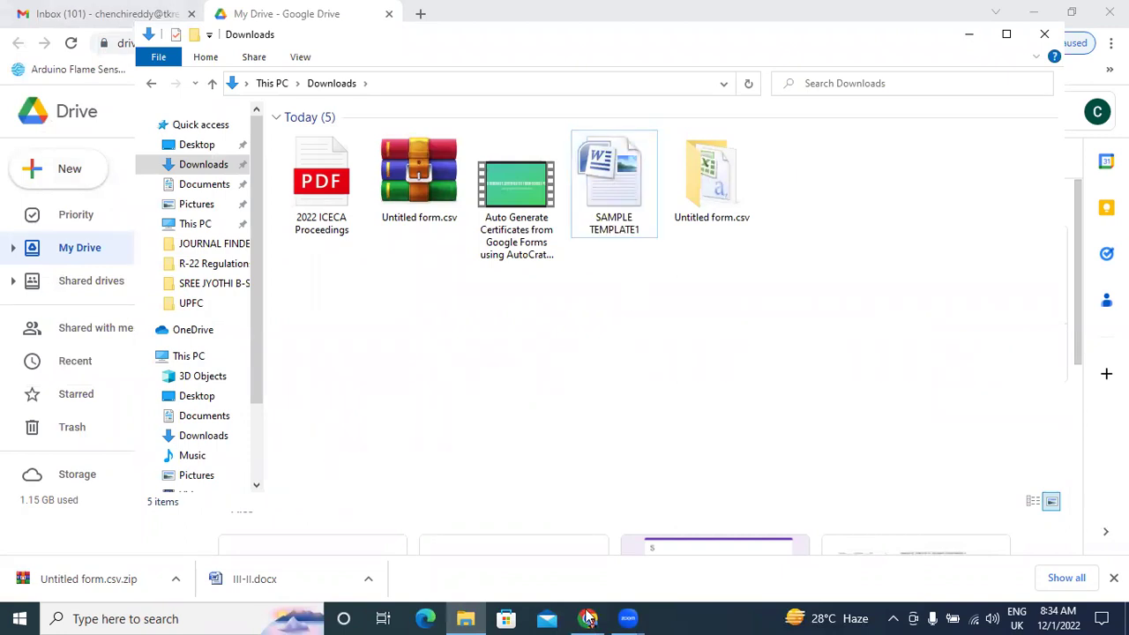
click(123, 247)
Upload SAMPLE TEMPLATE1 from Downloads to My Drive and open SAMPLE TEMPLATE1.docx in Google Docs
click(68, 169)
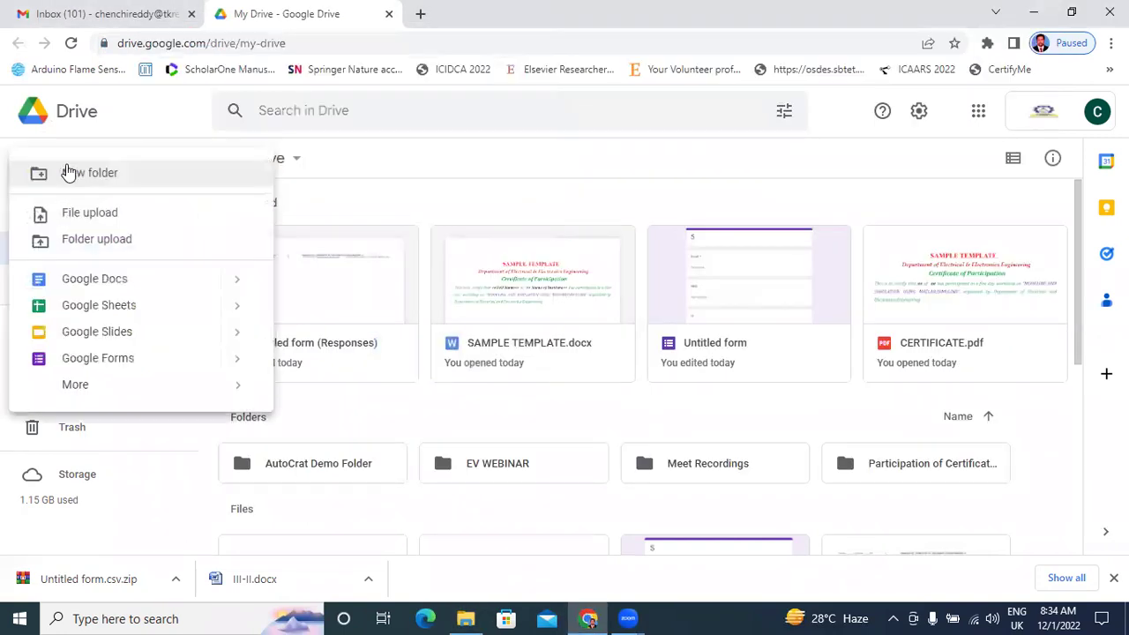
click(98, 222)
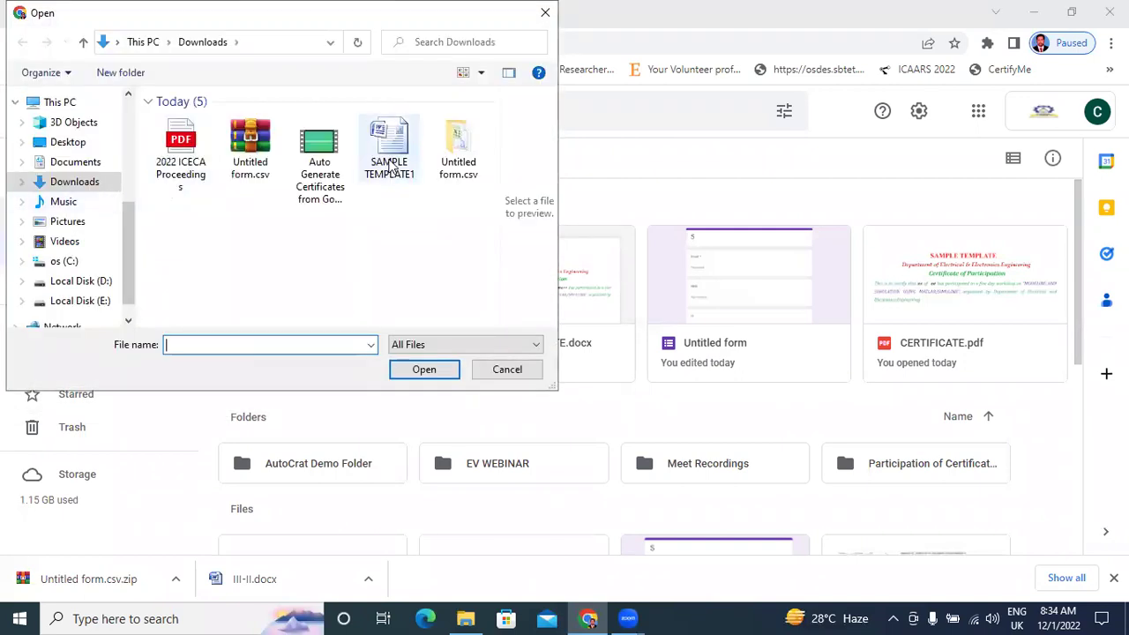
click(389, 146)
click(424, 370)
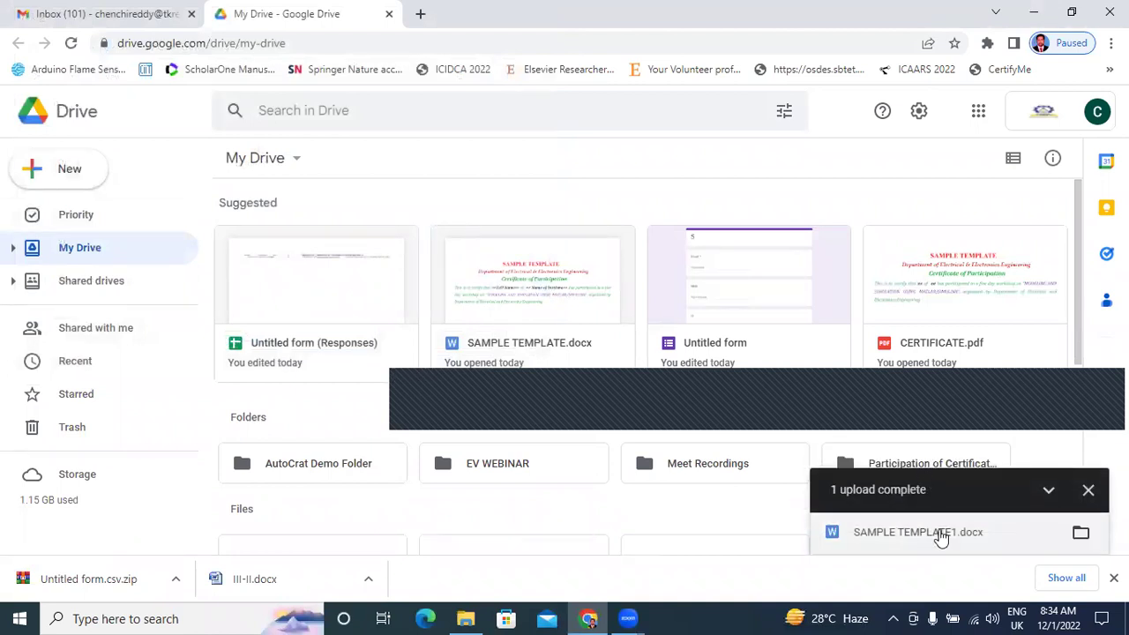
click(941, 535)
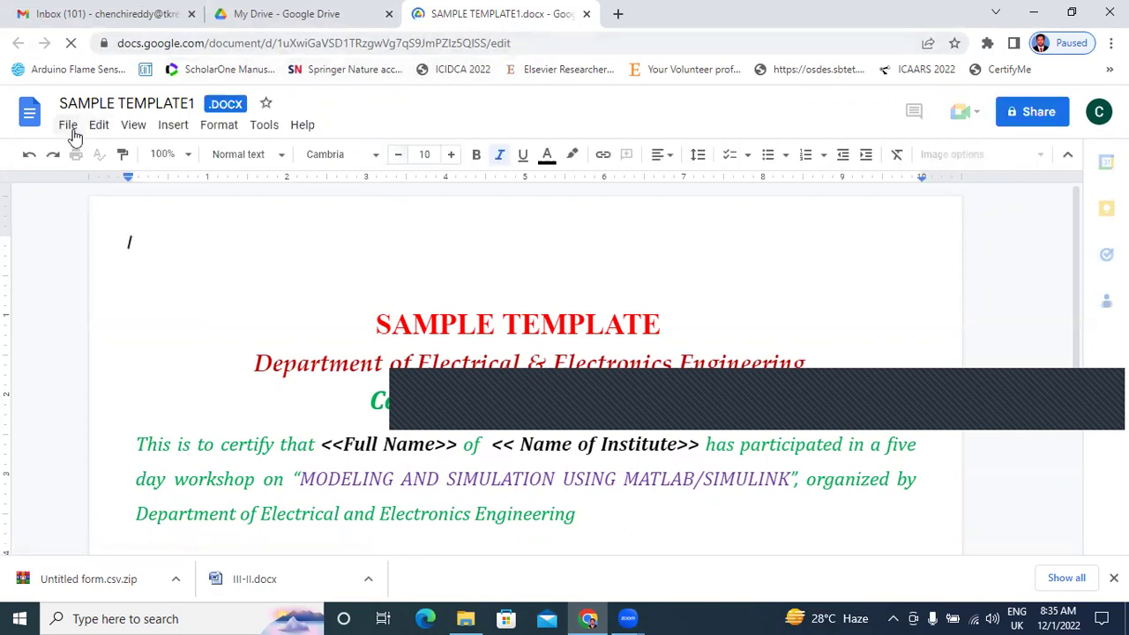
Save SAMPLE TEMPLATE1 as a native Google Docs copy, then close both document tabs
click(69, 126)
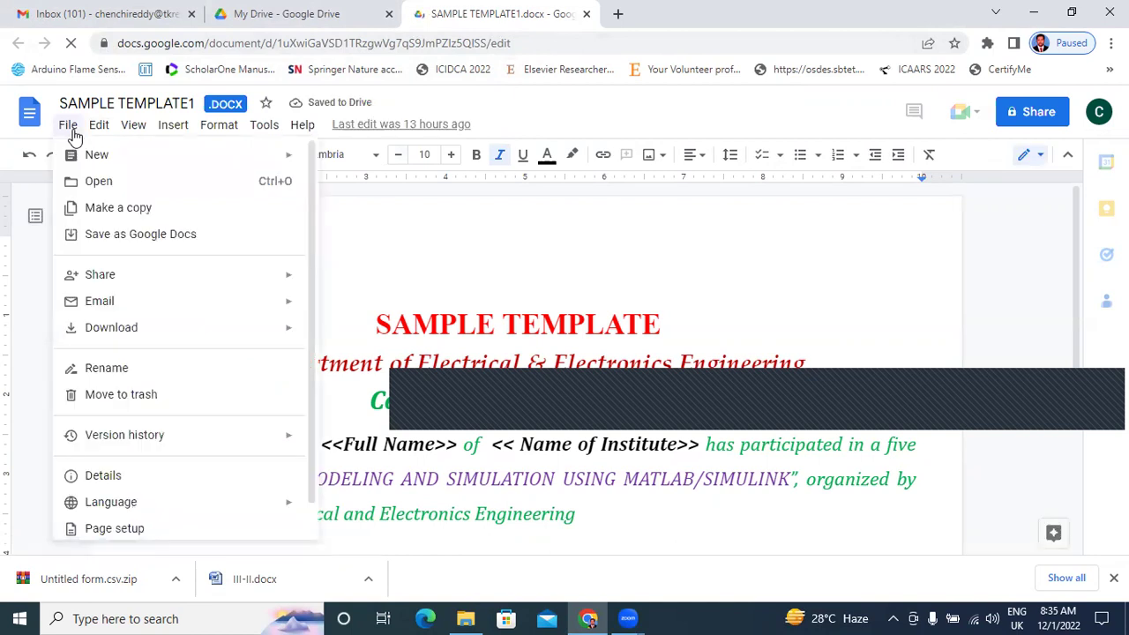
click(112, 236)
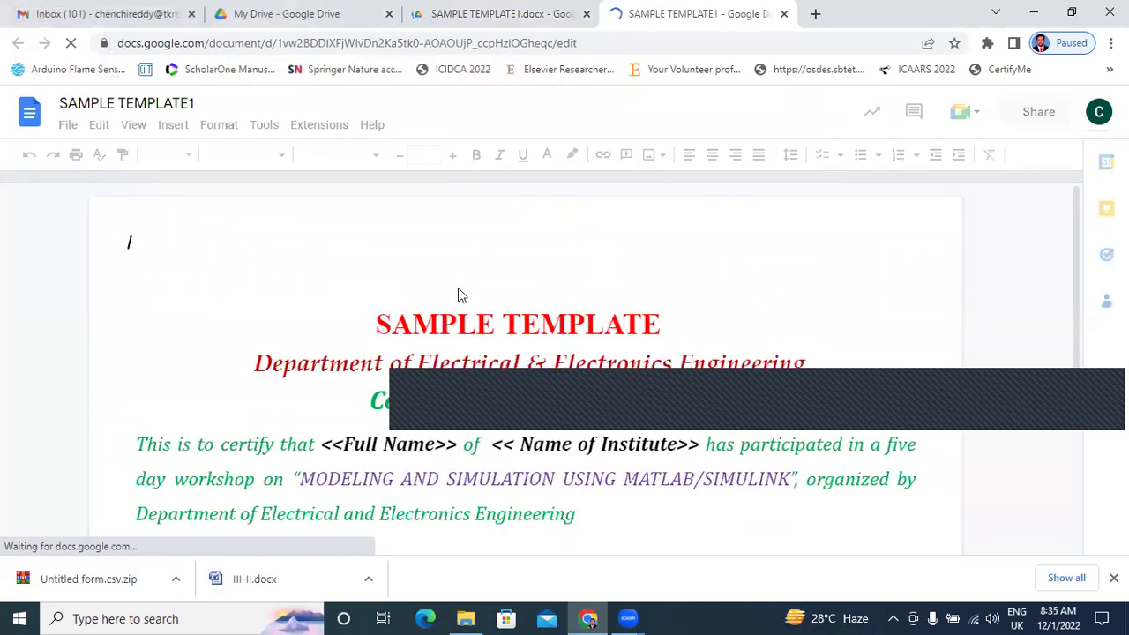
click(488, 14)
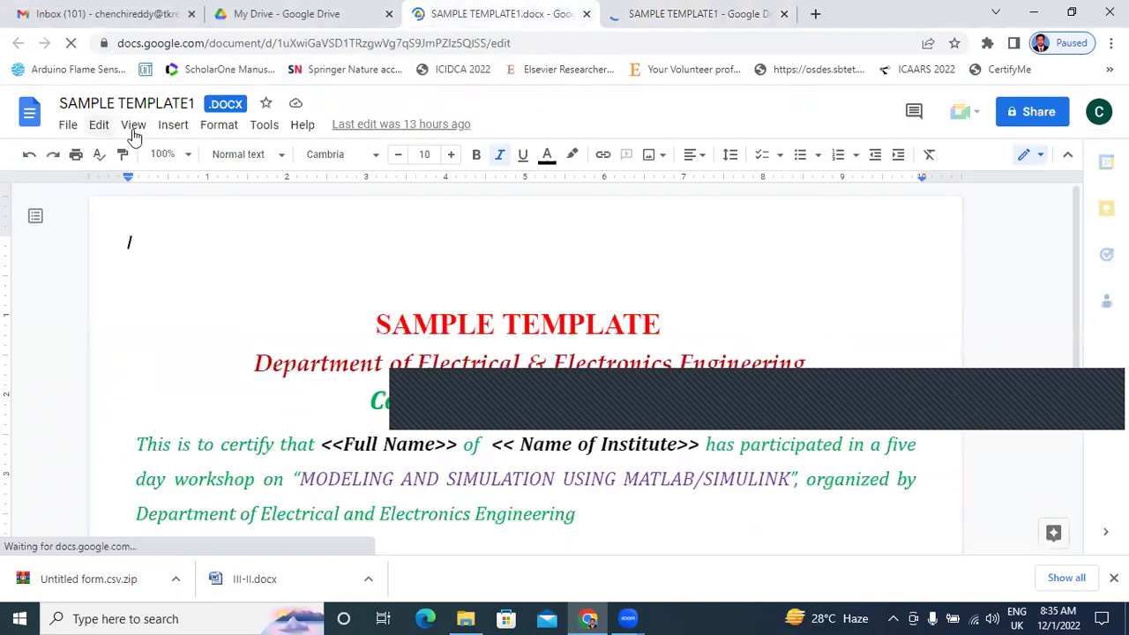
click(68, 126)
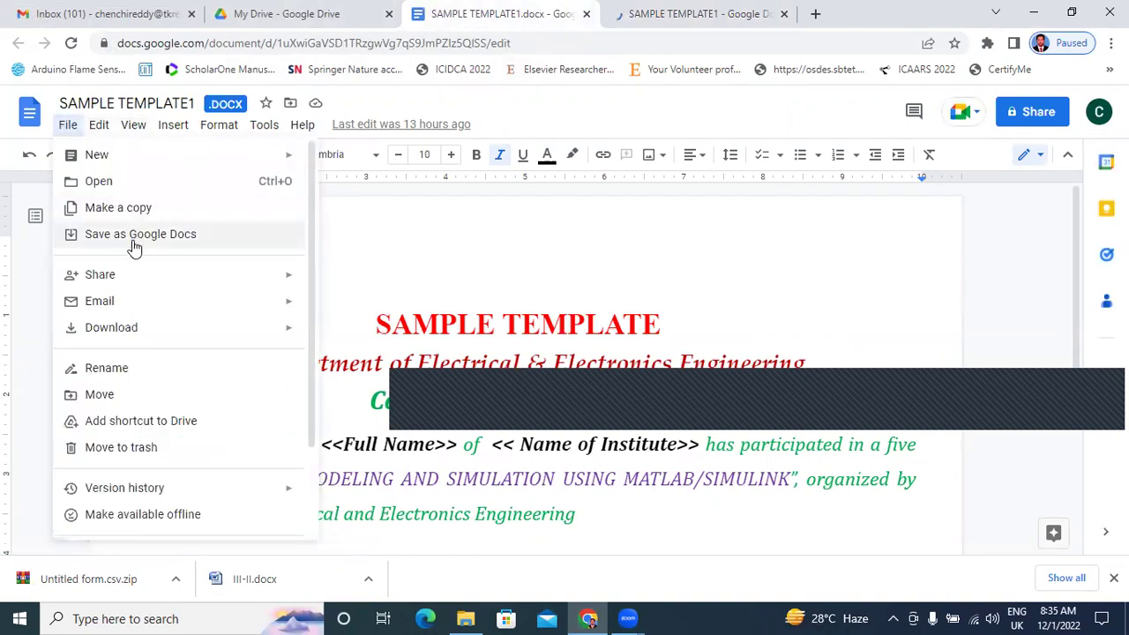
click(720, 15)
click(785, 14)
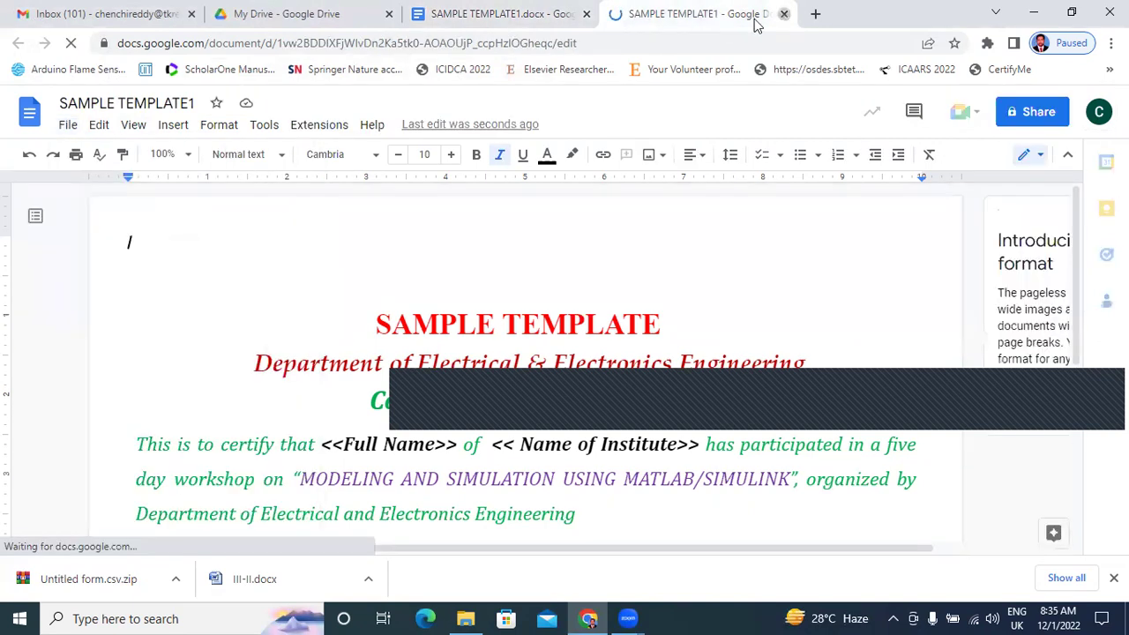
click(587, 15)
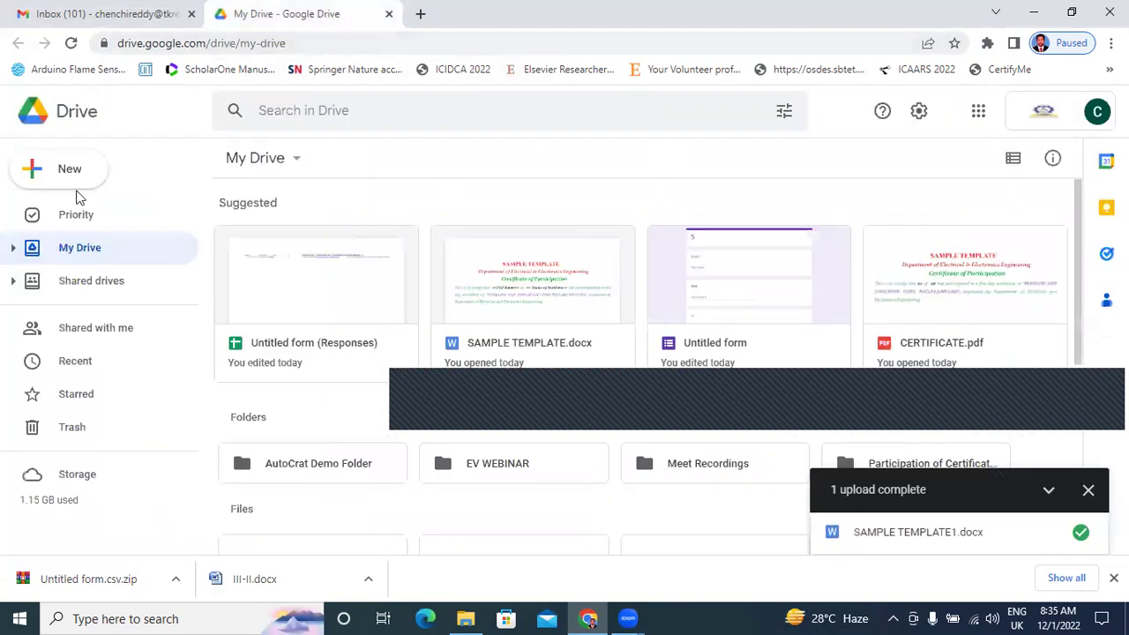
Create a new blank Google Form from Drive's New menu
click(75, 176)
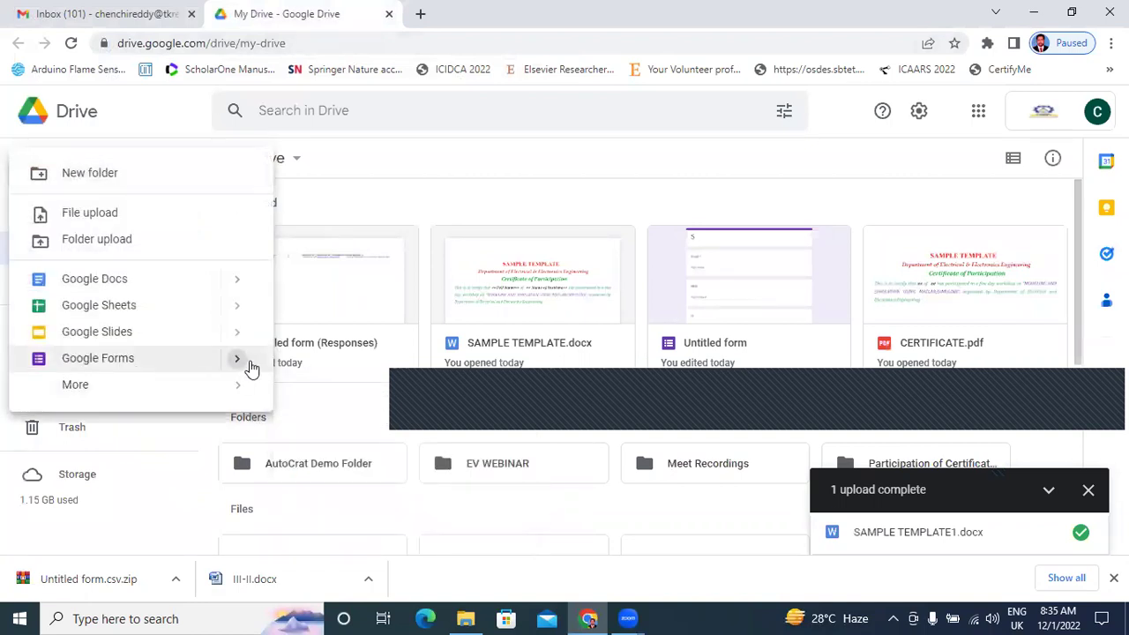
mouse_move(261, 366)
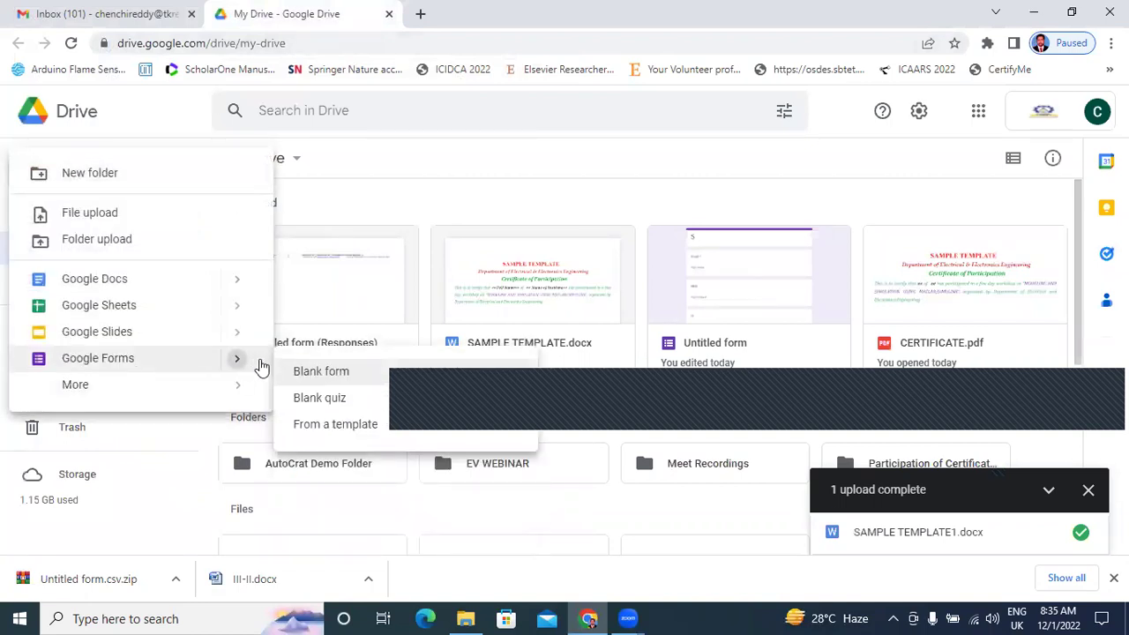
click(312, 377)
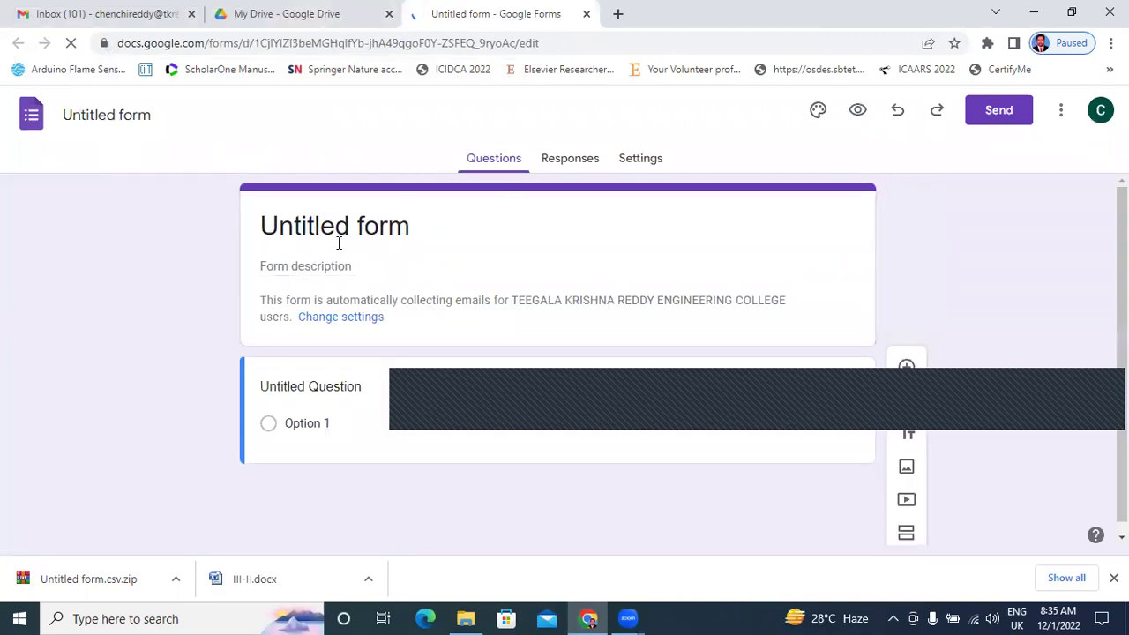
Replace the Untitled form title with SMA, then minimize the browser
click(406, 227)
drag(438, 227, 171, 235)
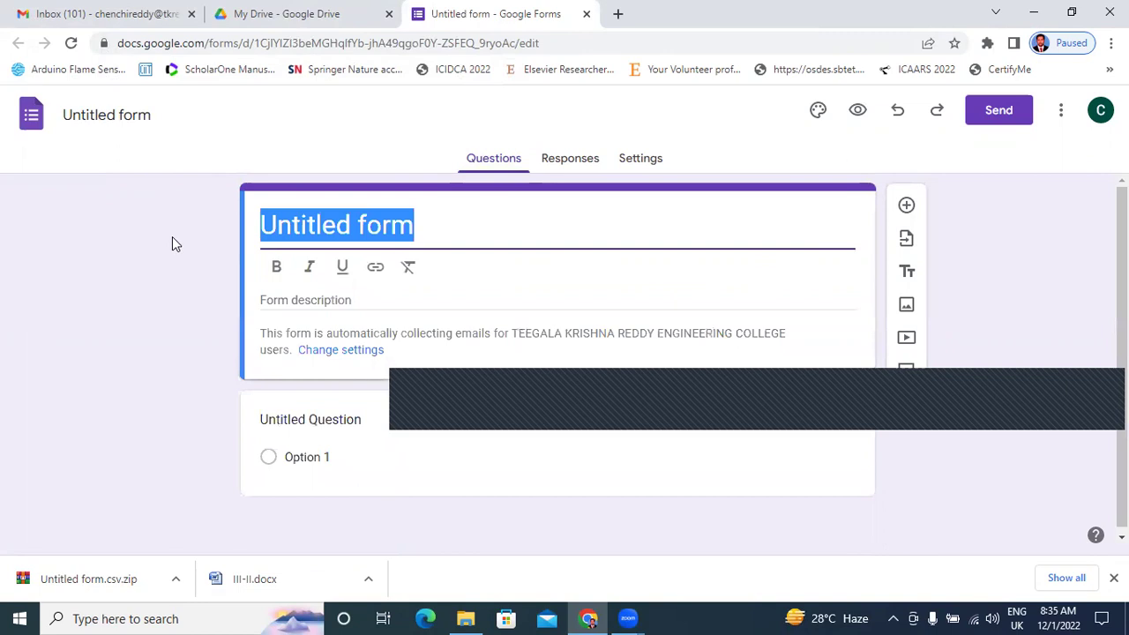
text(SMA)
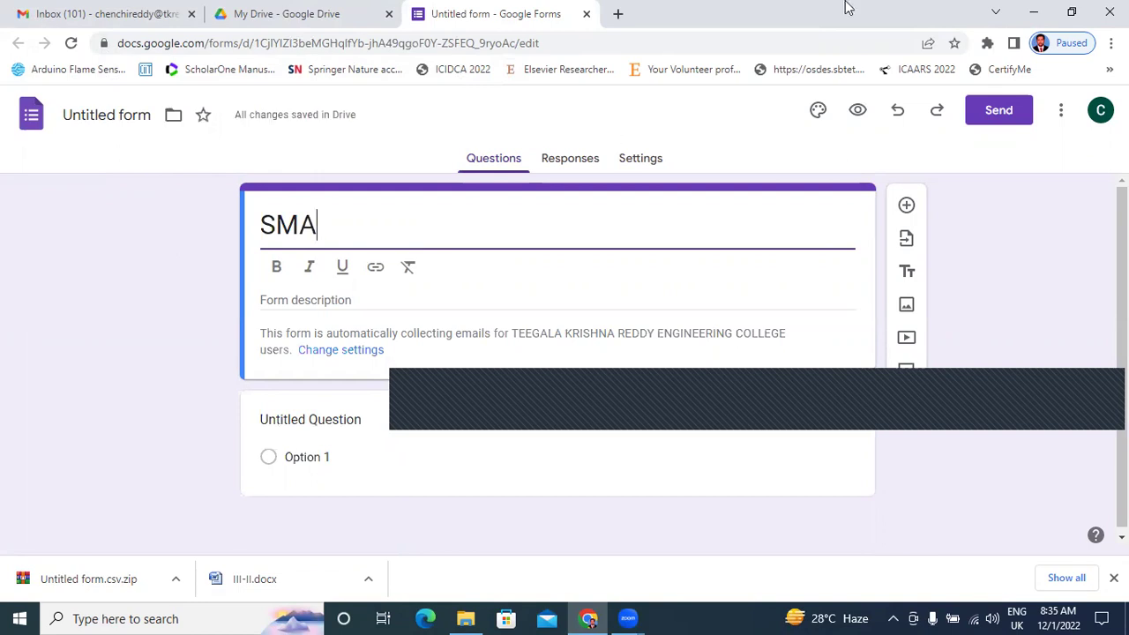
click(1034, 12)
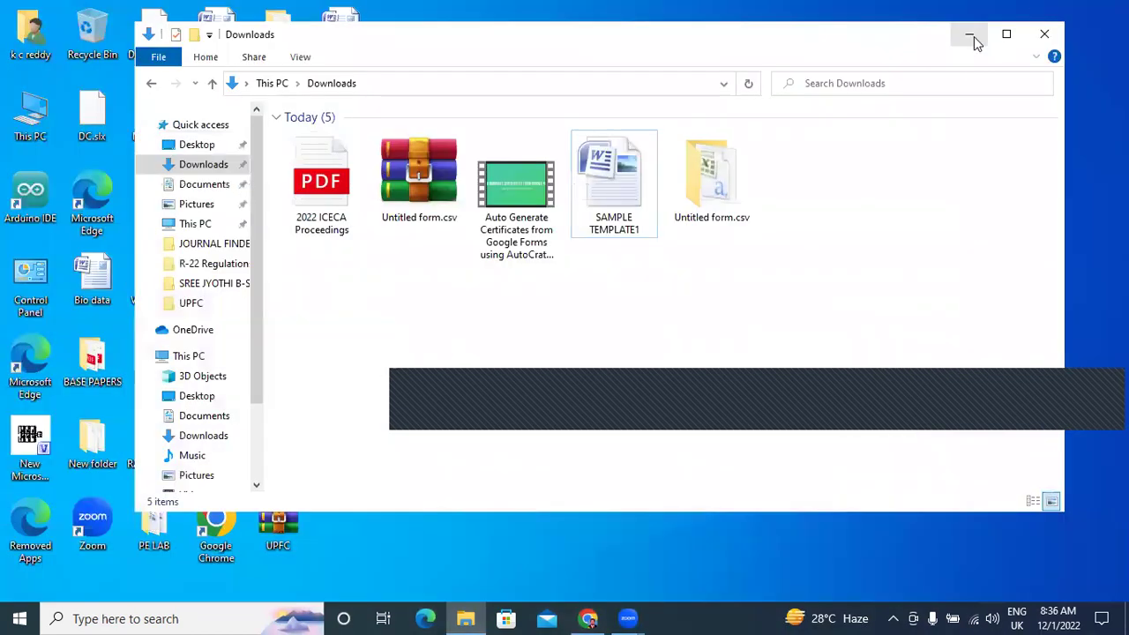
Copy the SAMPLE CERTIFICATE title from the desktop certificate in Word, then return to the SMA form
click(969, 34)
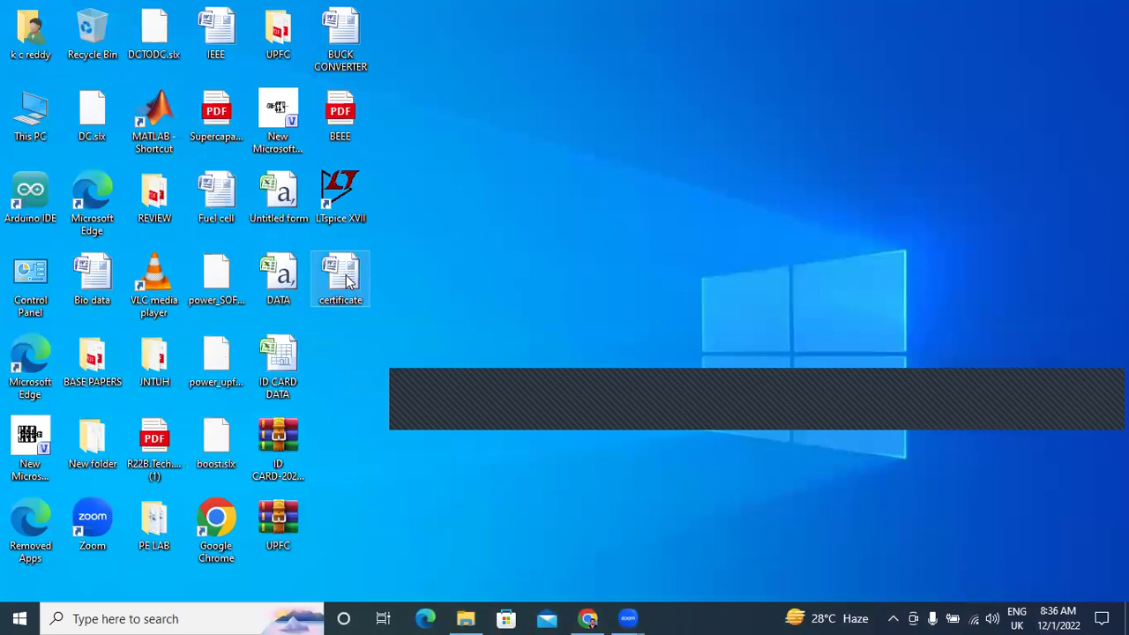
double_click(348, 280)
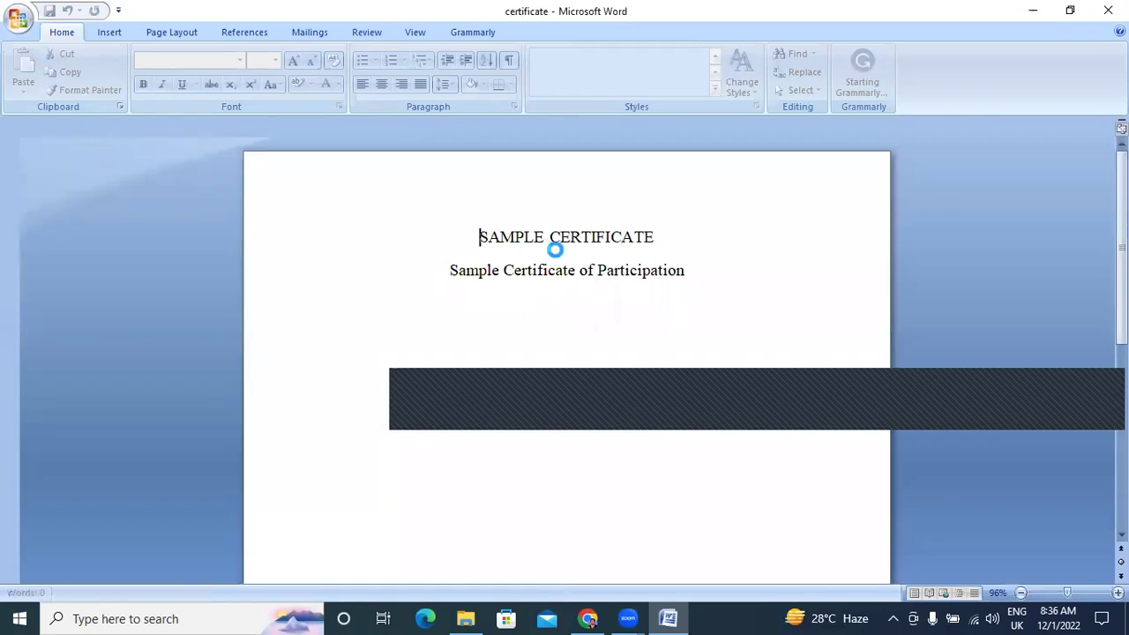
drag(480, 239, 639, 238)
key(ctrl+c)
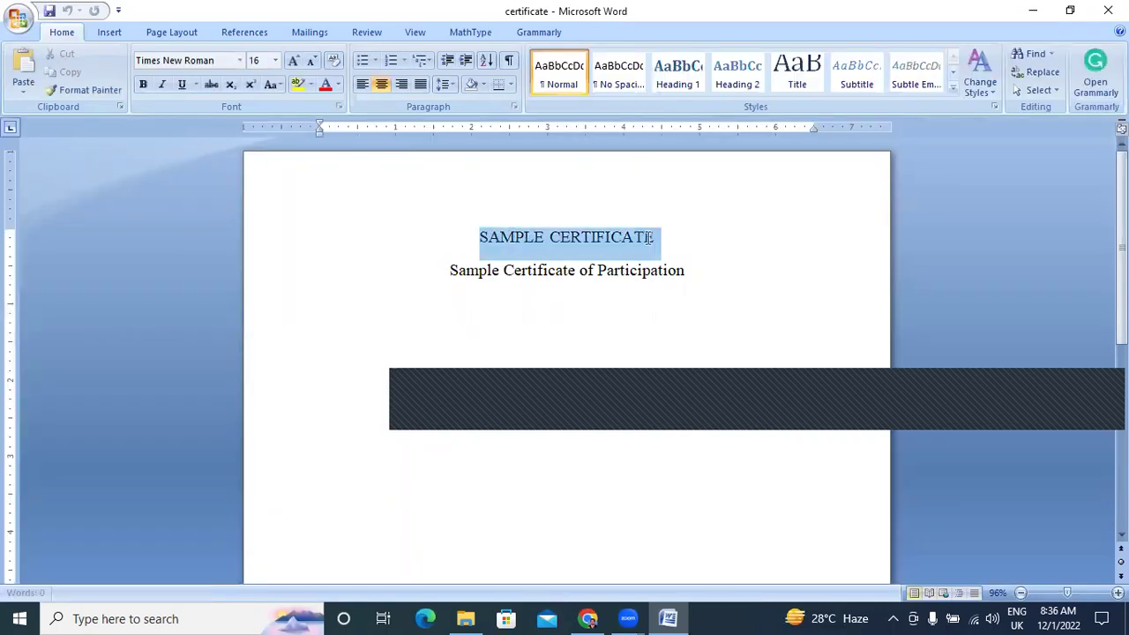
right_click(597, 238)
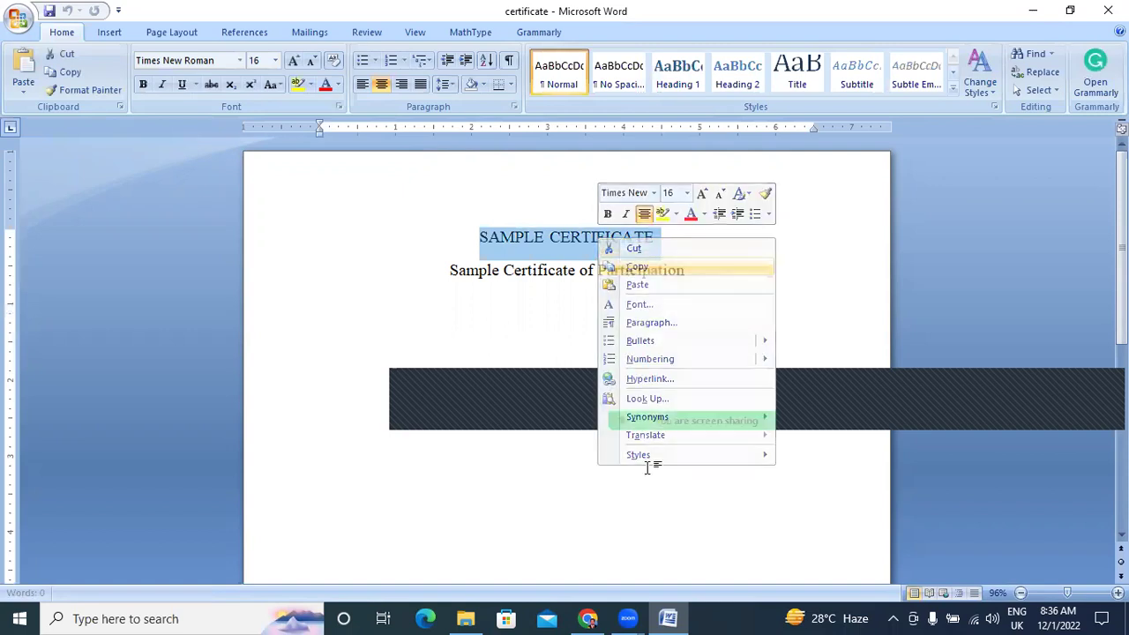
click(592, 618)
drag(396, 227, 70, 234)
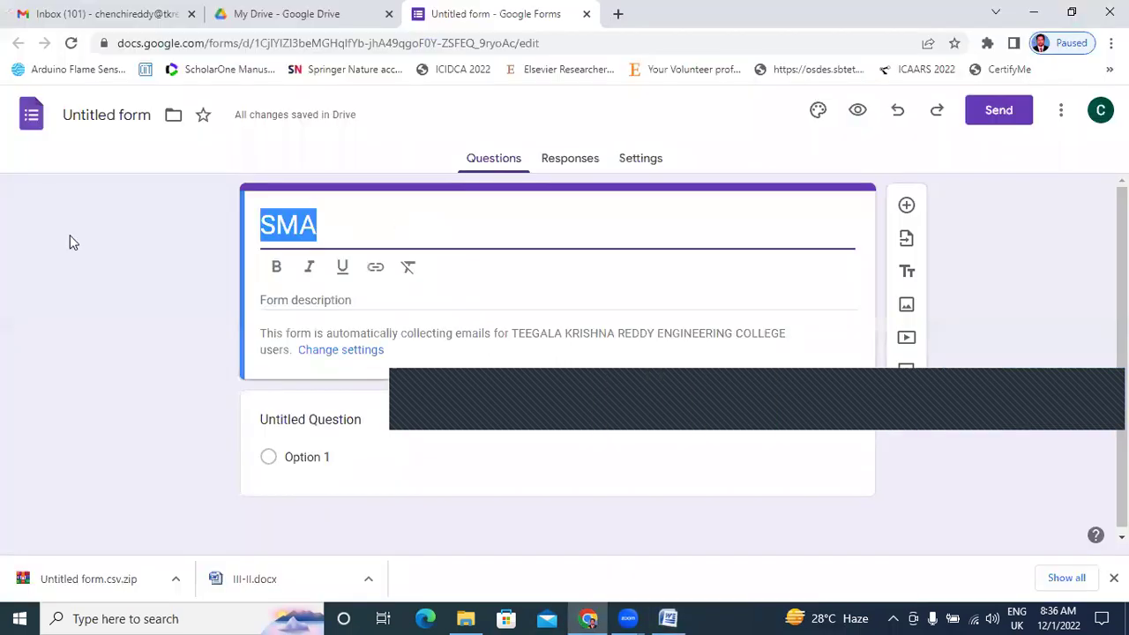
Title the form SAMPLE CERTIFICATE and name the first question FULL NAME
key(ctrl+v)
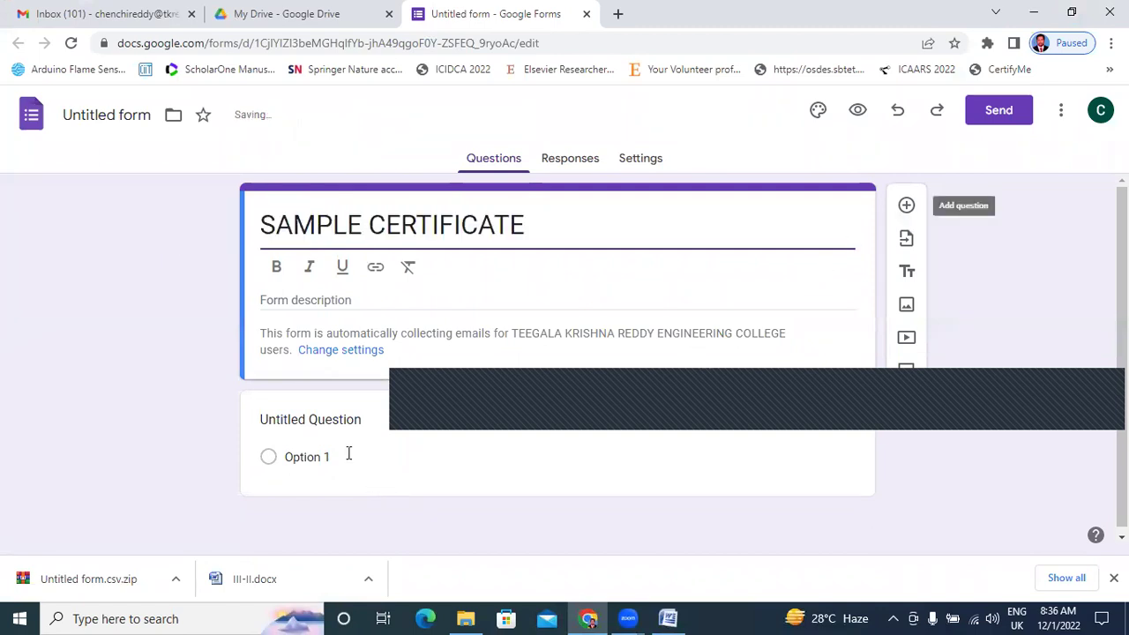
click(338, 426)
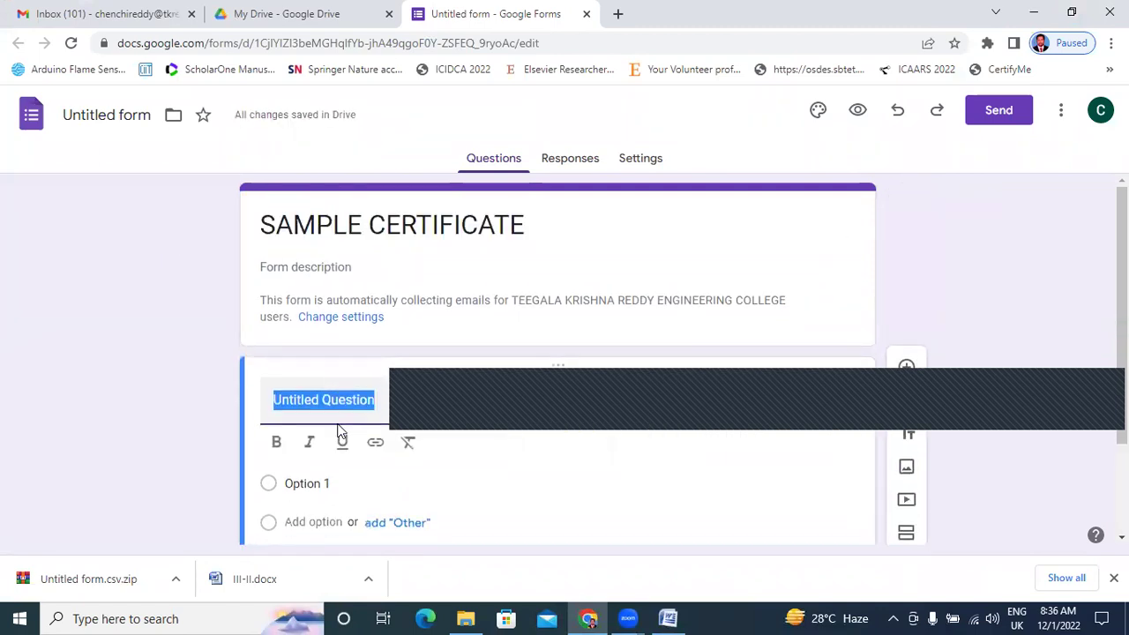
text(F)
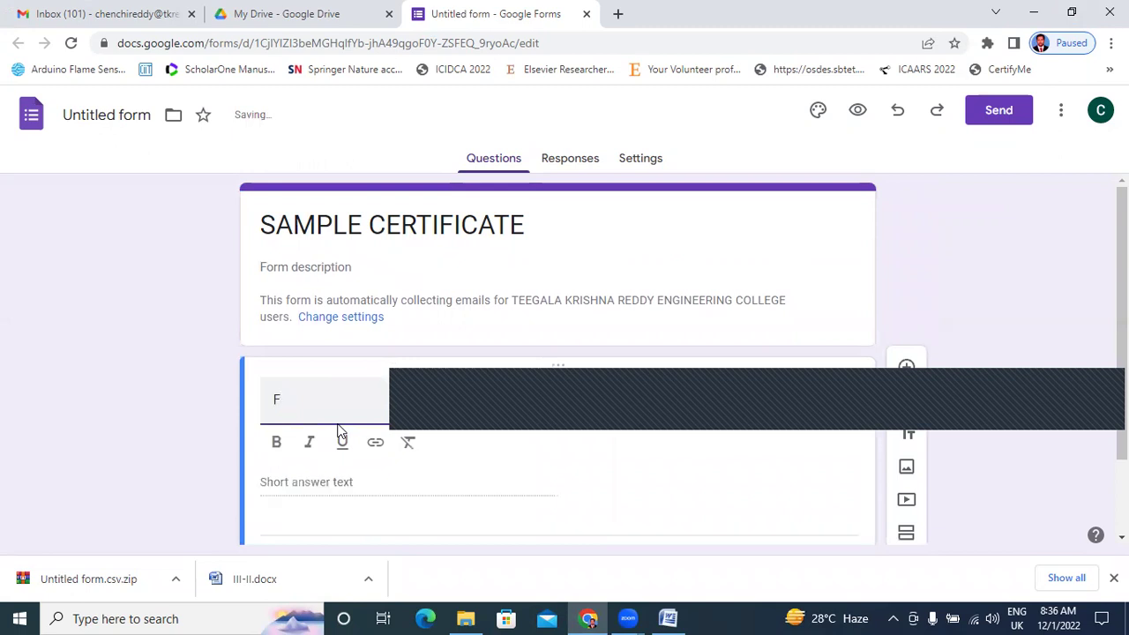
text(ULL)
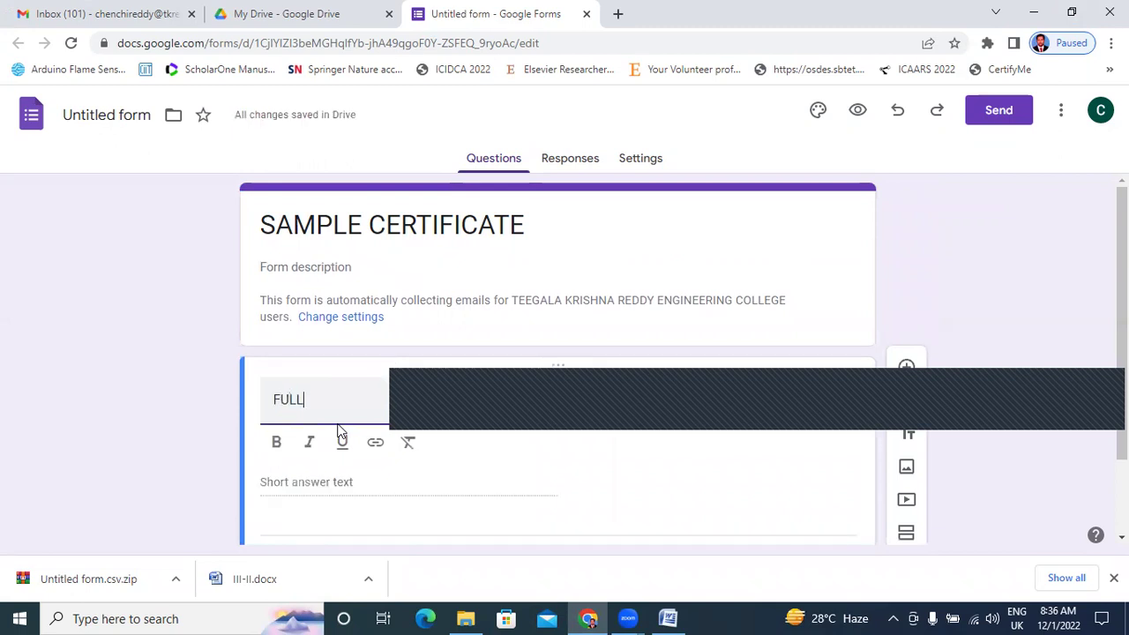
text( NAME)
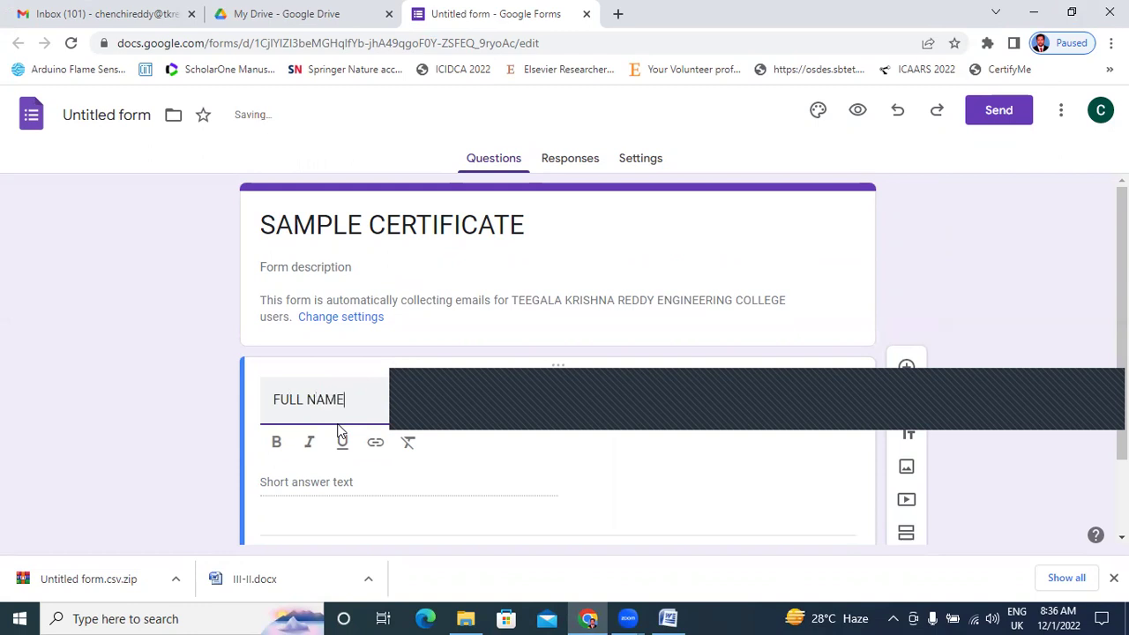
Add a second short-answer question and begin its title as 'name of'
click(902, 369)
text(N)
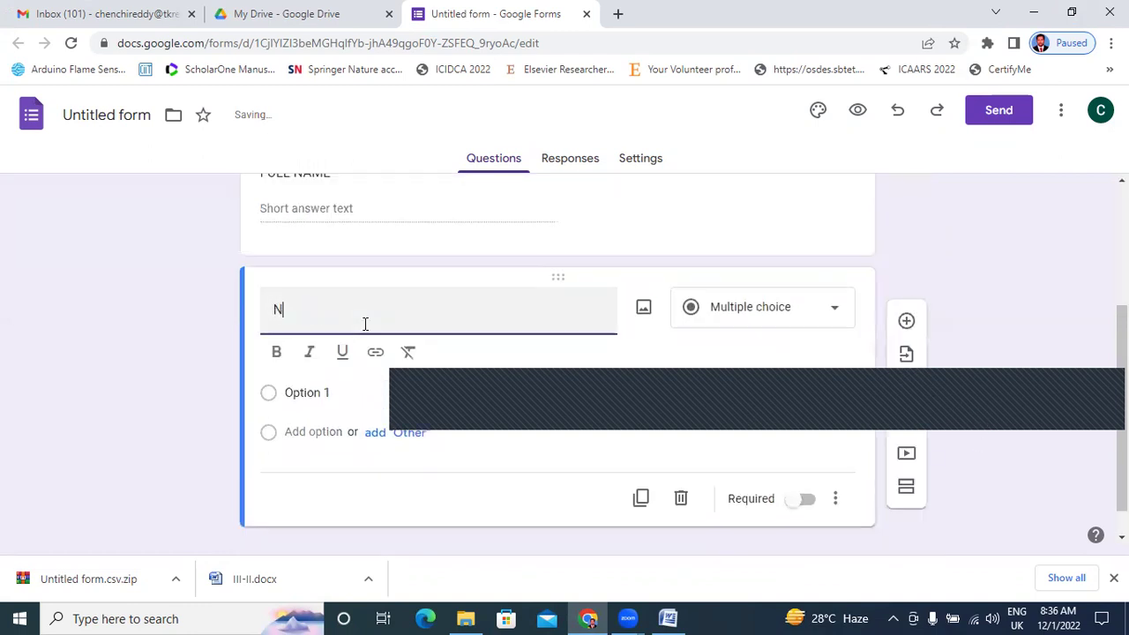
text(AM)
key(BackSpace)
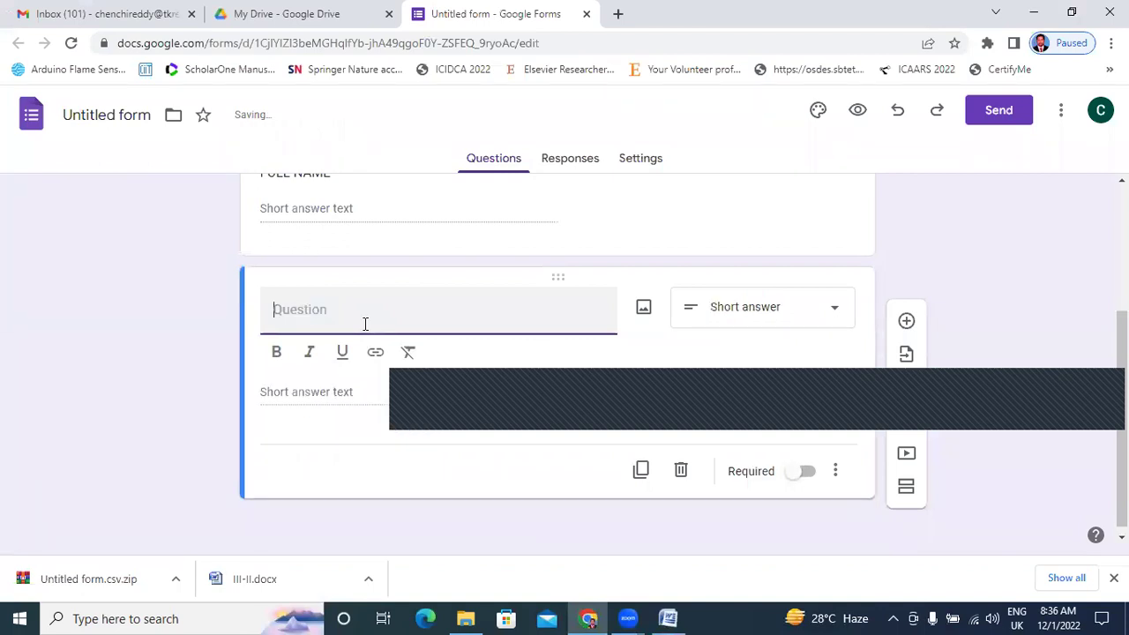
text(I)
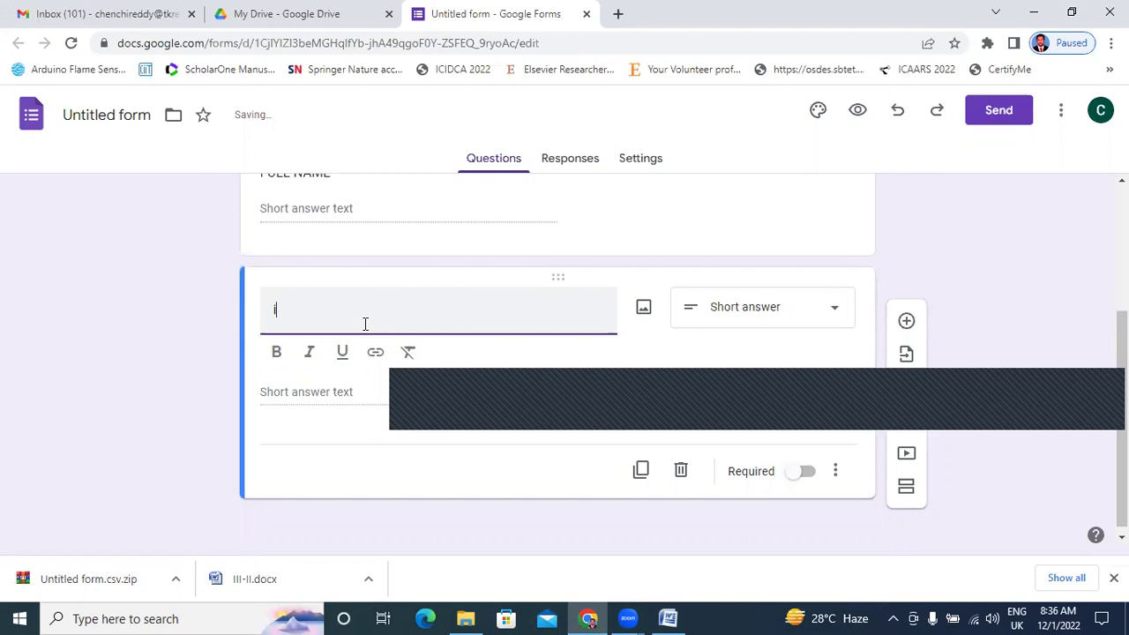
key(BackSpace)
text(name of)
click(668, 618)
Open the SAMPLE TEMPLATE1 certificate template from the Downloads folder in Word
click(465, 619)
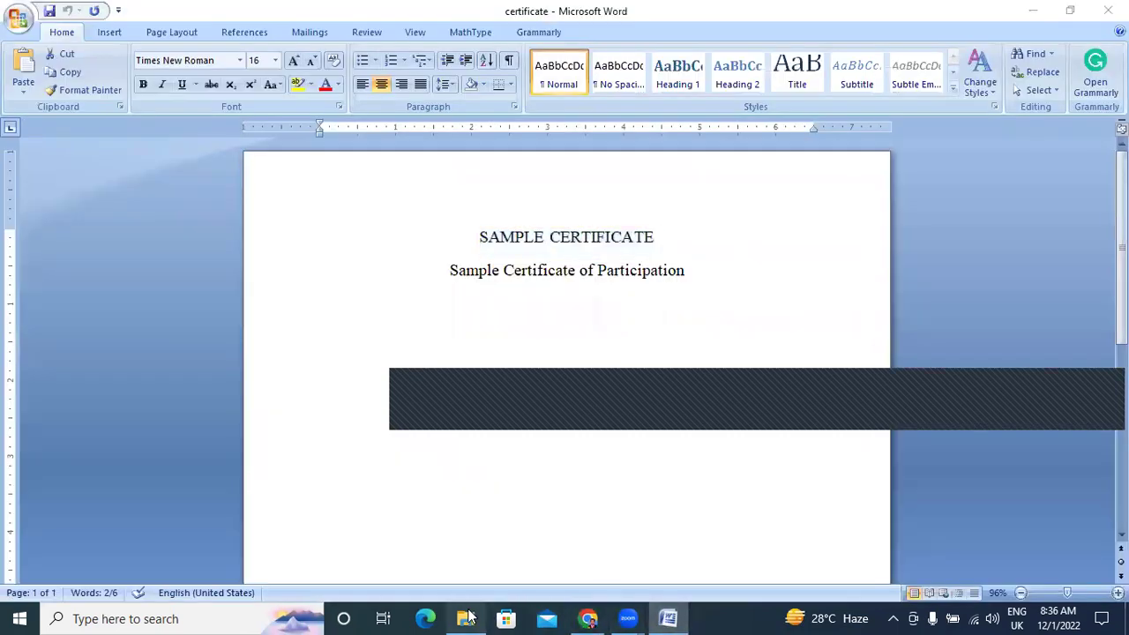
click(615, 212)
double_click(615, 212)
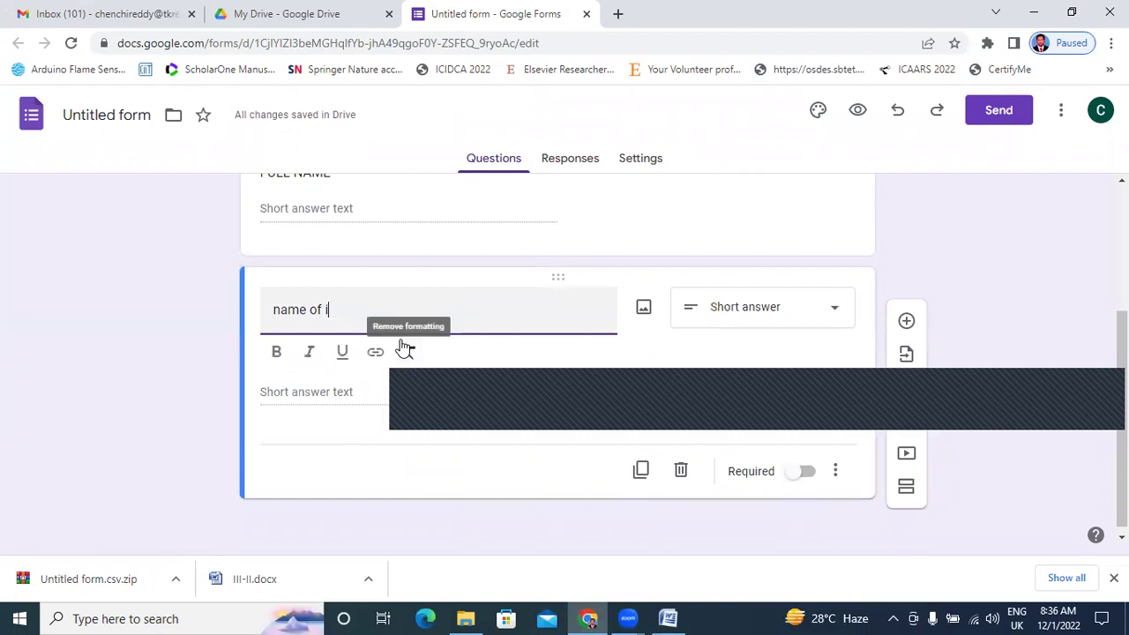
Finish the second question title as 'name of institute' and preview the form
text(itute)
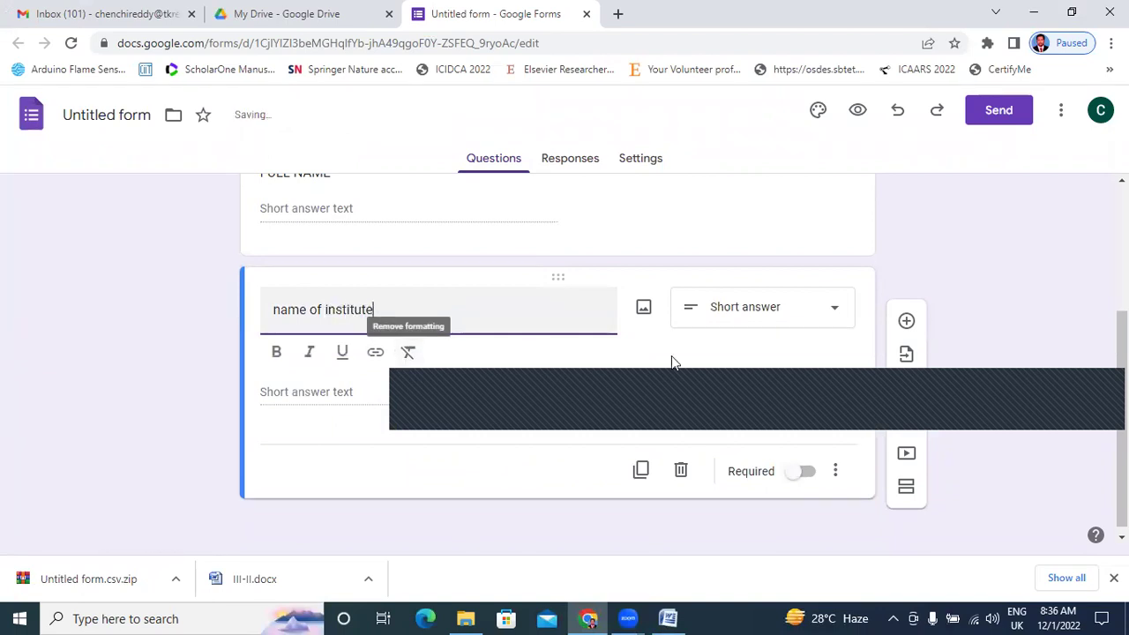
click(856, 113)
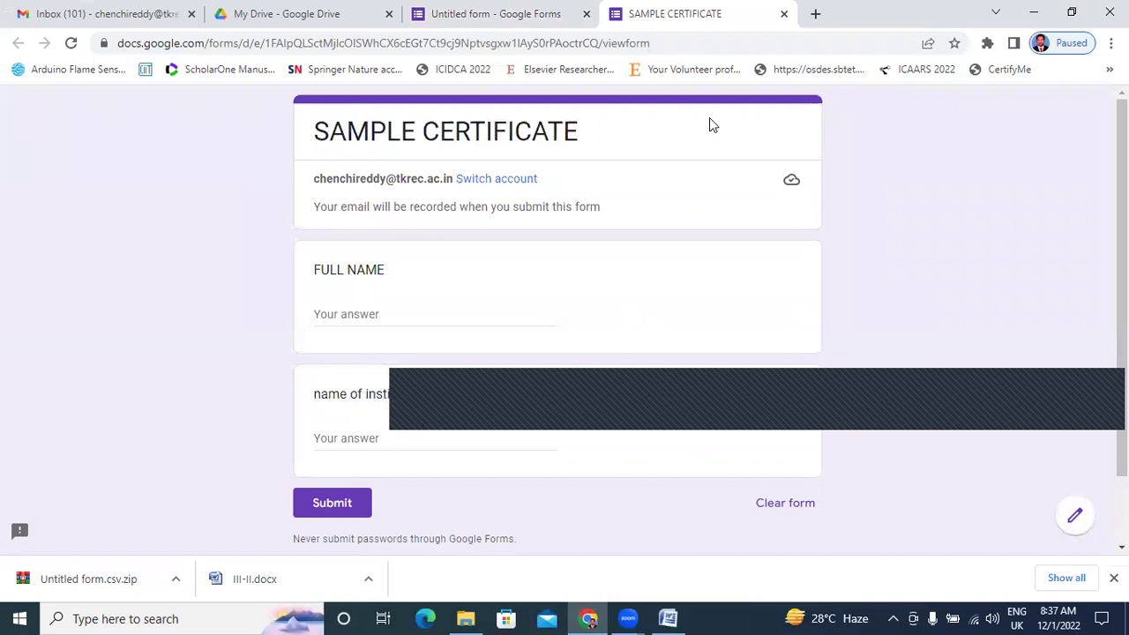
click(783, 15)
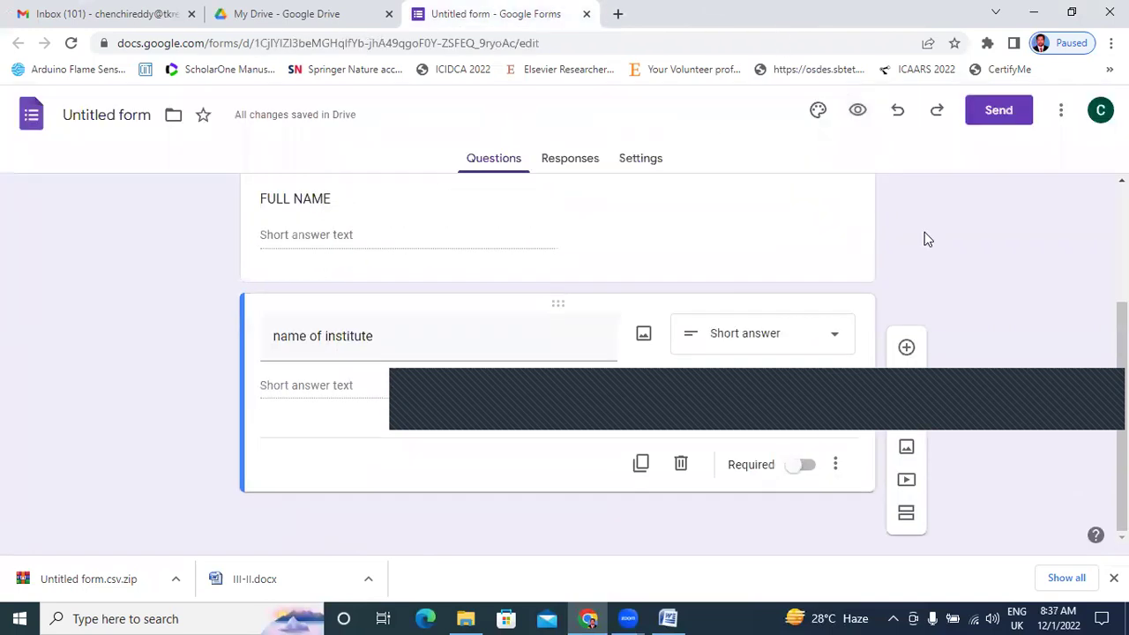
scroll(925, 232, up, 3)
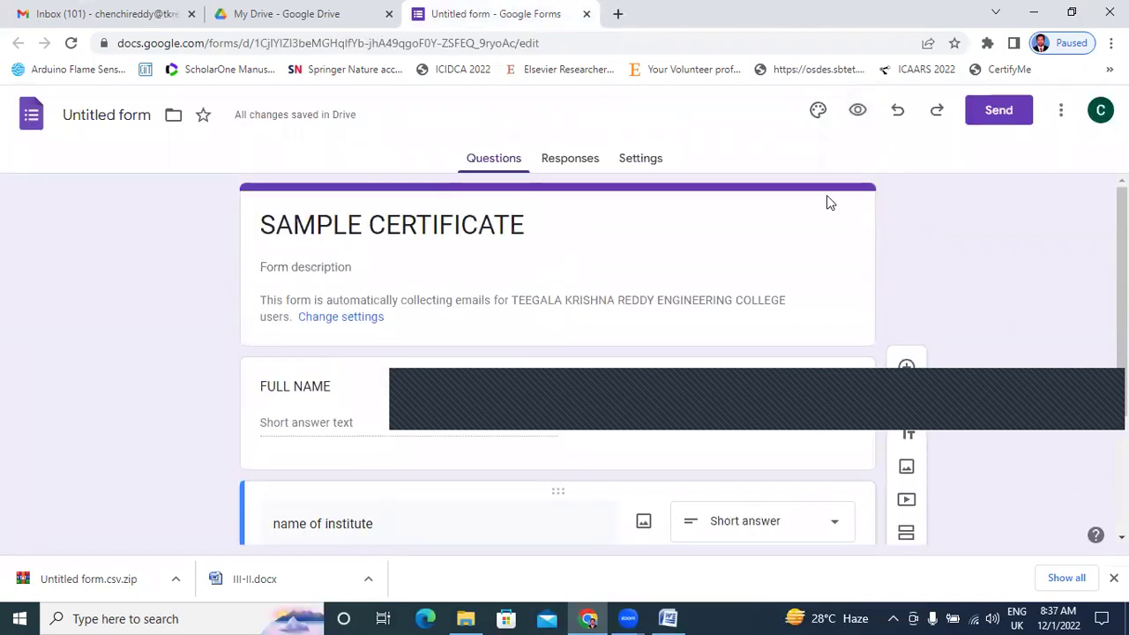
In Responses settings, limit to 1 response, lift the organisation-only restriction, and always send responders a copy
click(571, 168)
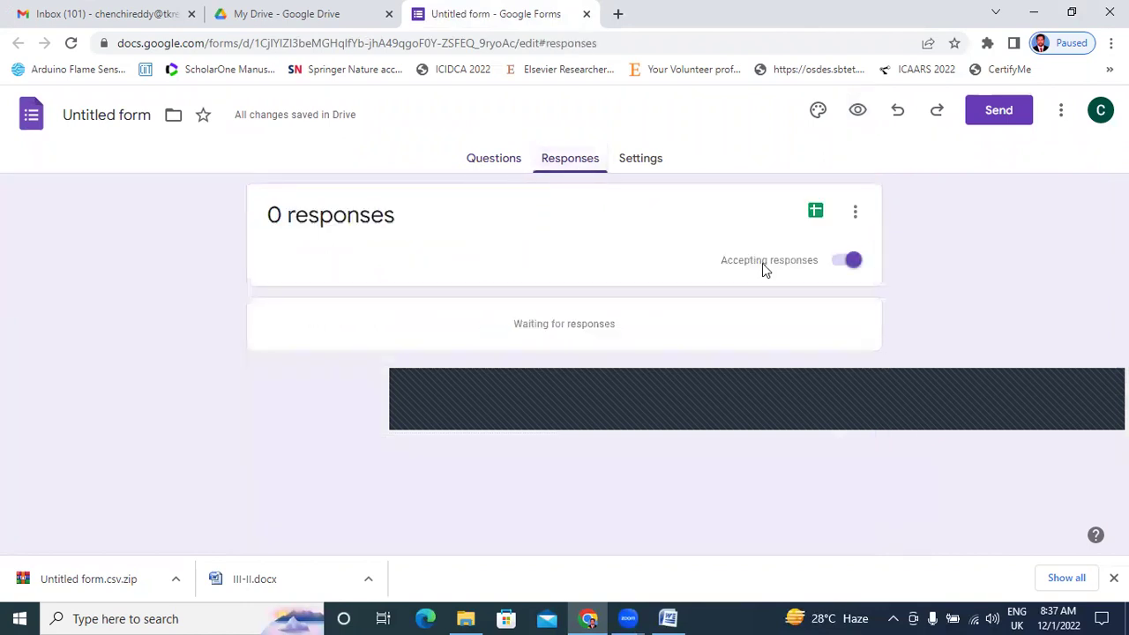
click(652, 166)
scroll(794, 300, down, 2)
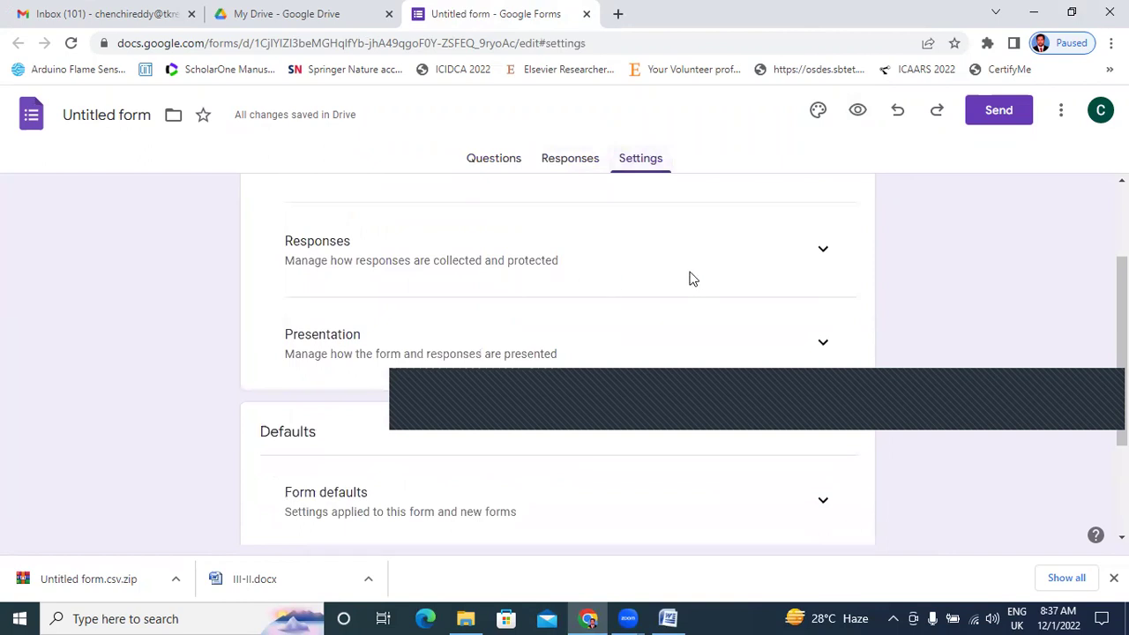
click(823, 254)
scroll(823, 264, down, 5)
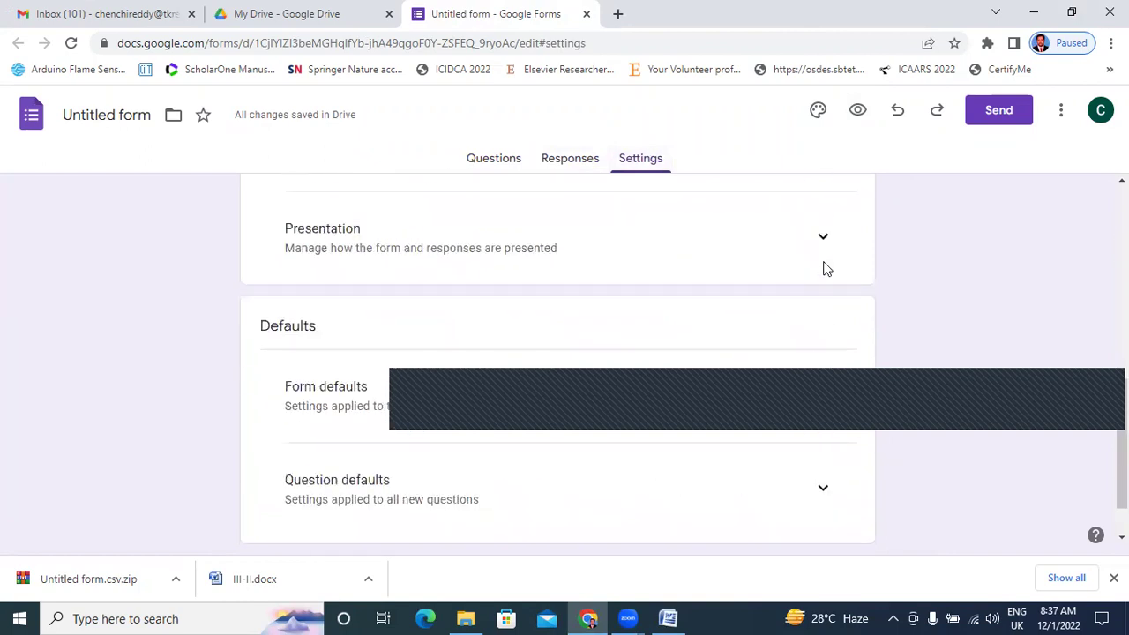
scroll(825, 274, up, 2)
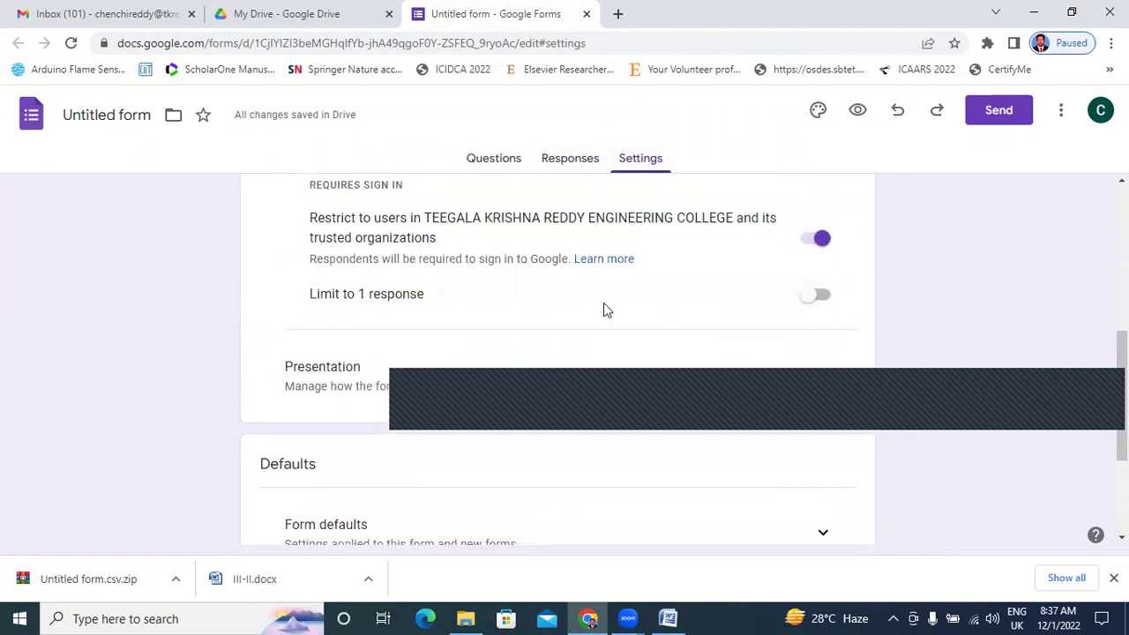
click(822, 297)
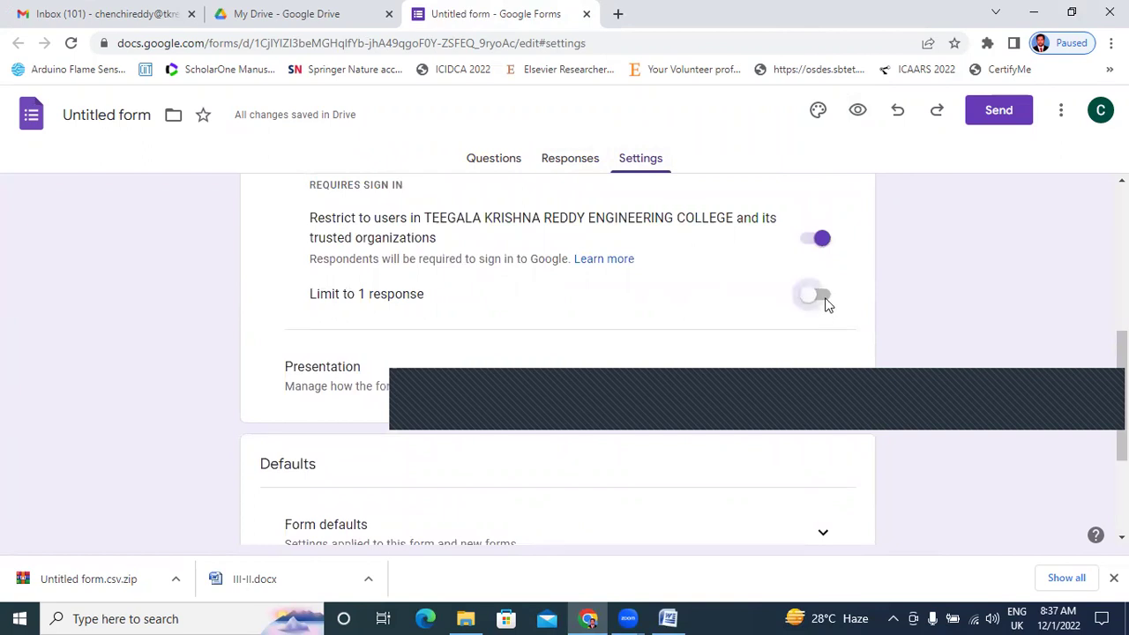
click(806, 244)
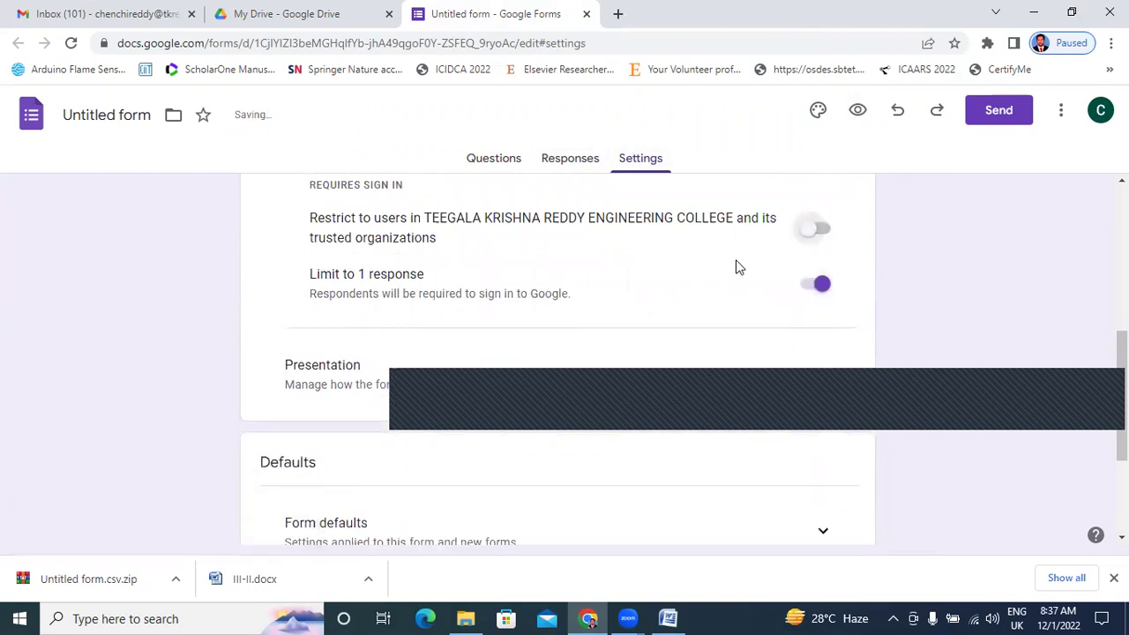
scroll(715, 291, up, 3)
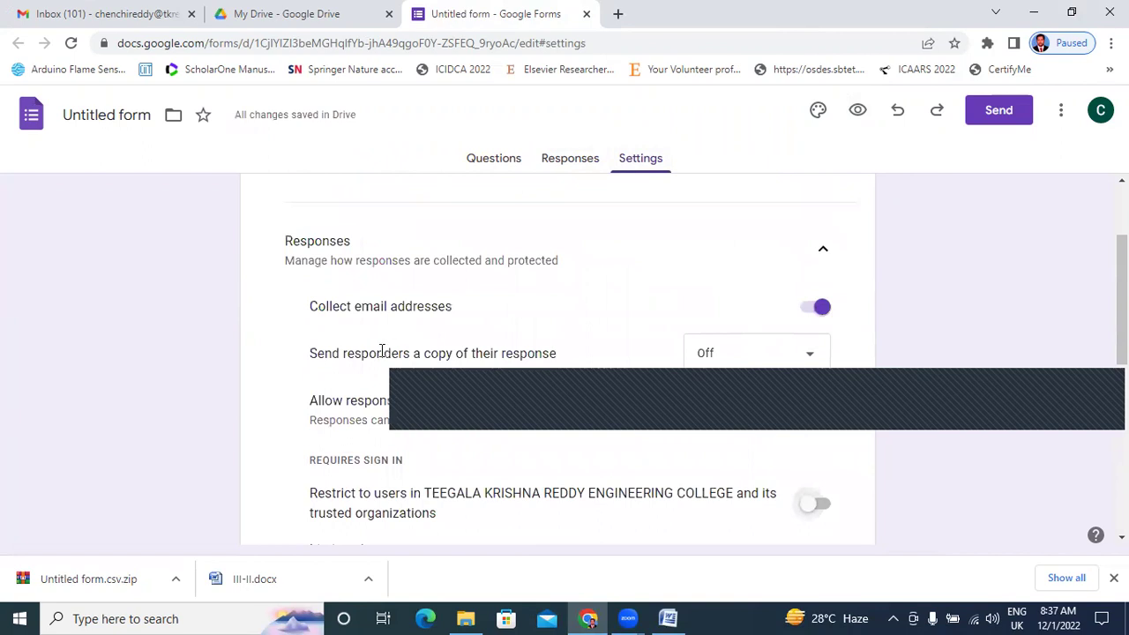
click(761, 357)
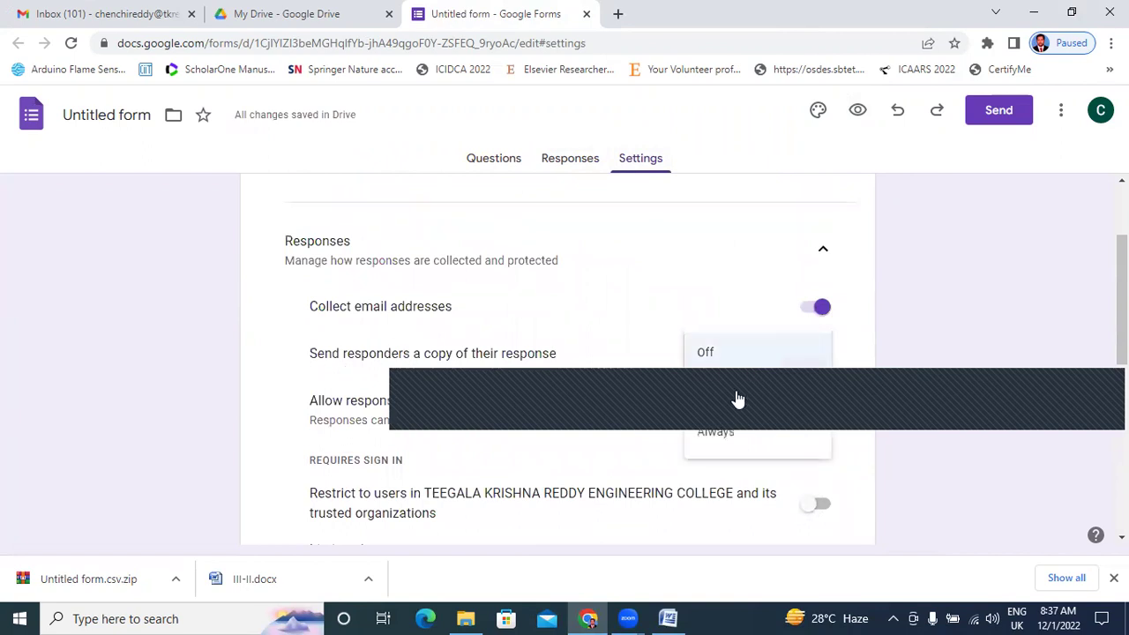
click(719, 441)
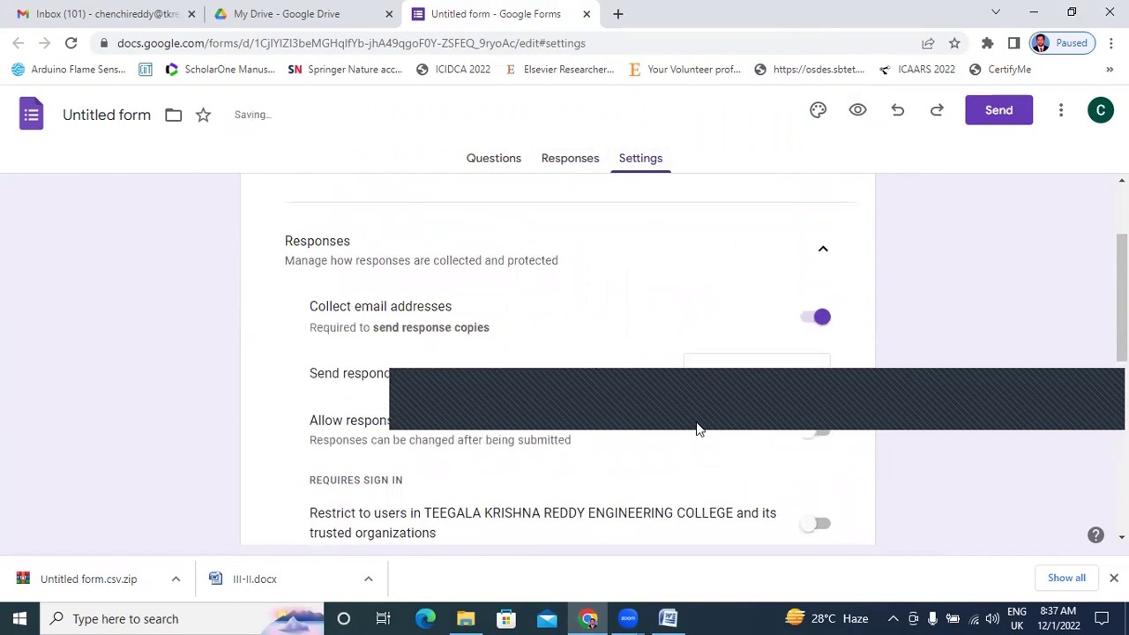
Link the form's responses to a new spreadsheet, Untitled form (Responses)
click(577, 173)
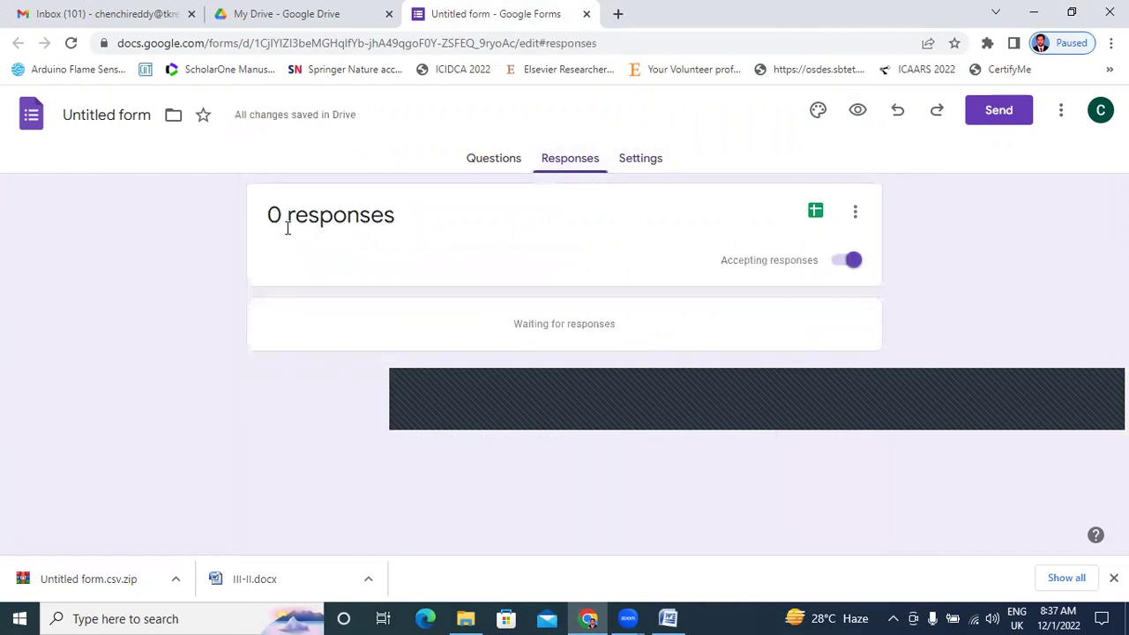
click(813, 213)
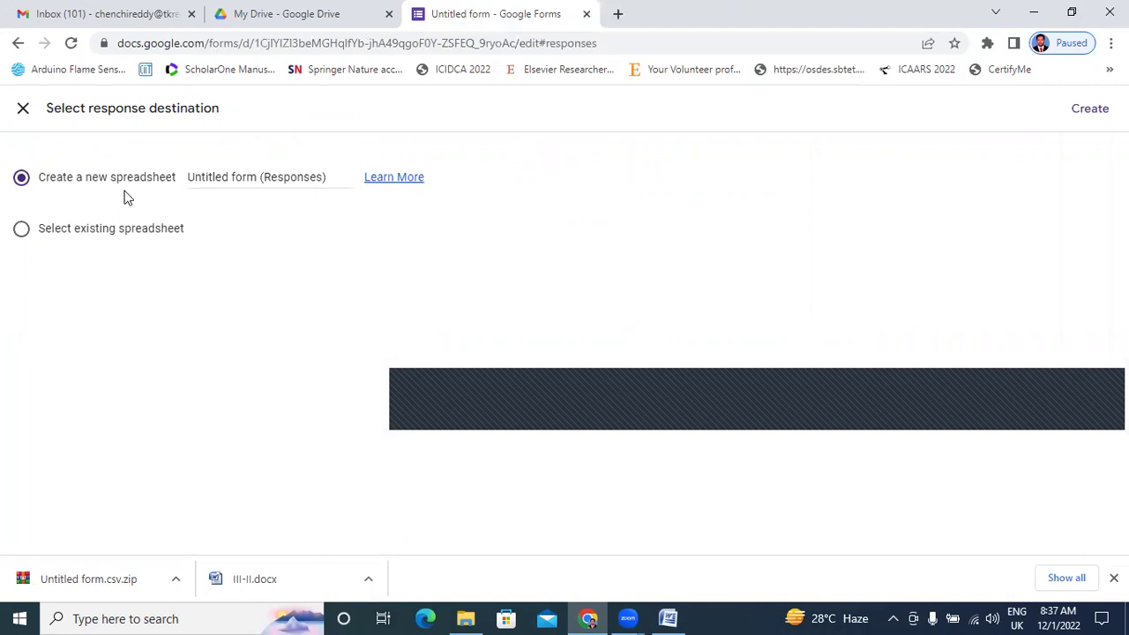
click(1090, 109)
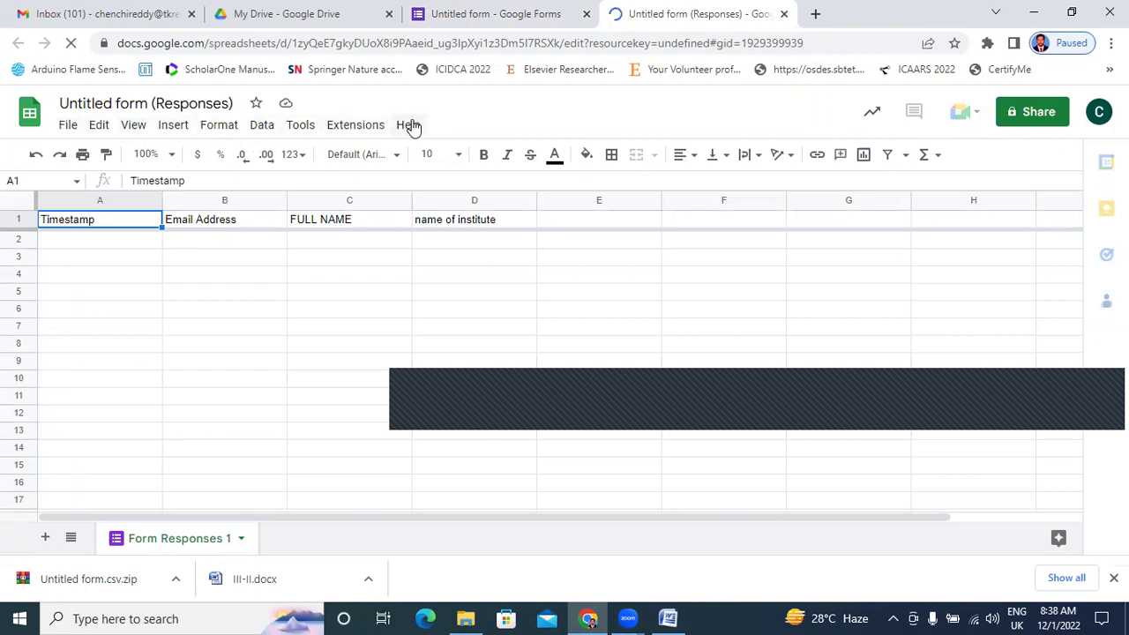
Open the Google Workspace Marketplace via Extensions > Add-ons > Get add-ons
click(344, 133)
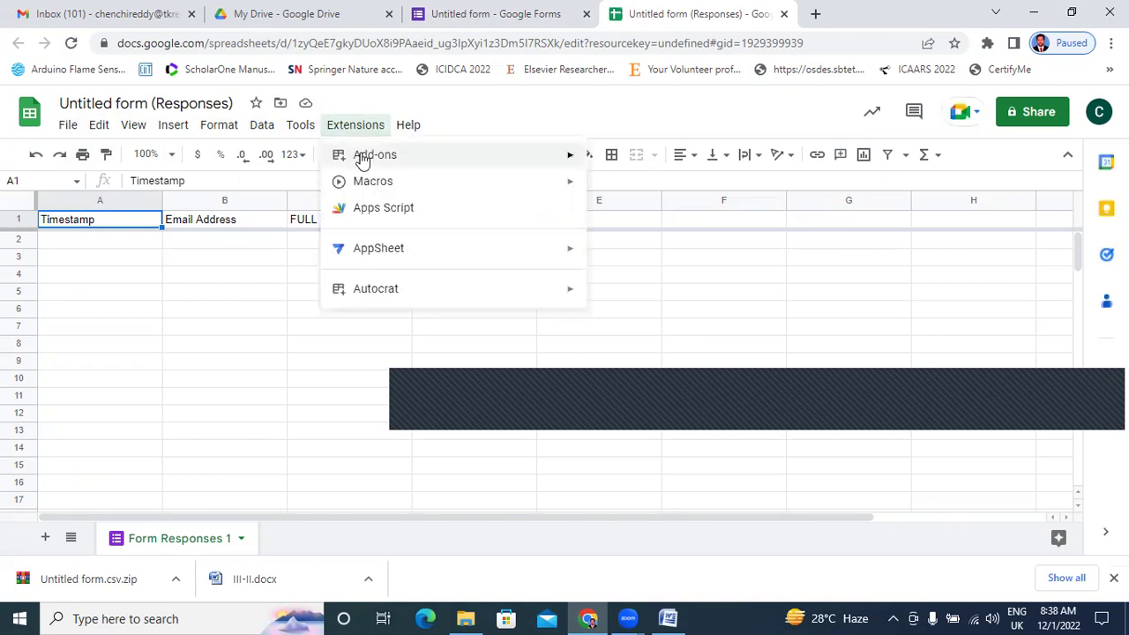
mouse_move(393, 294)
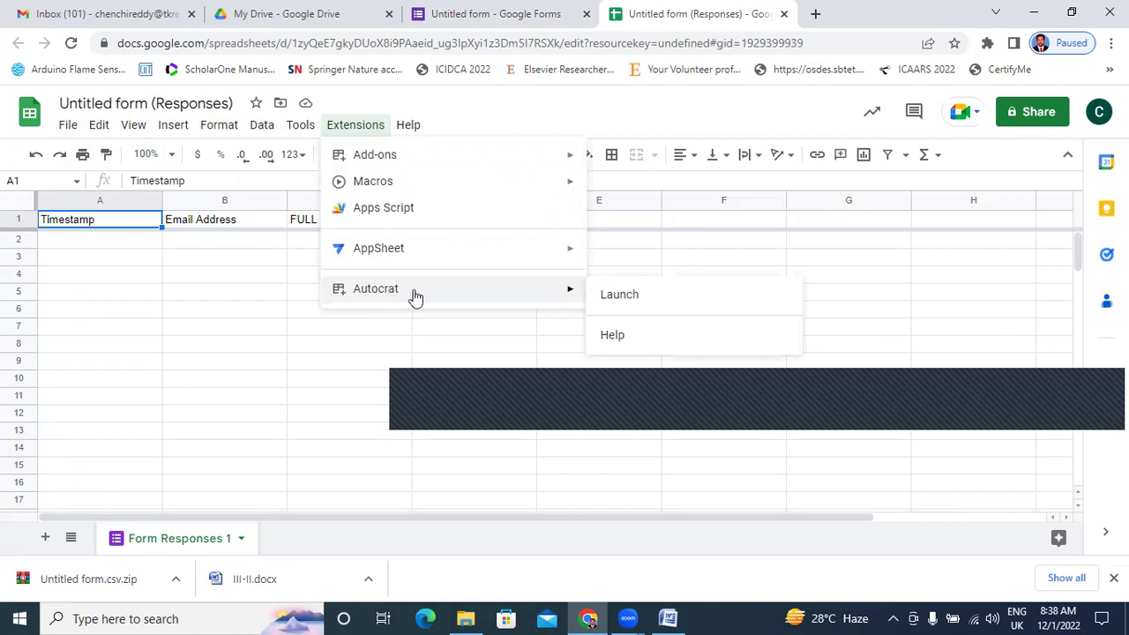
mouse_move(439, 167)
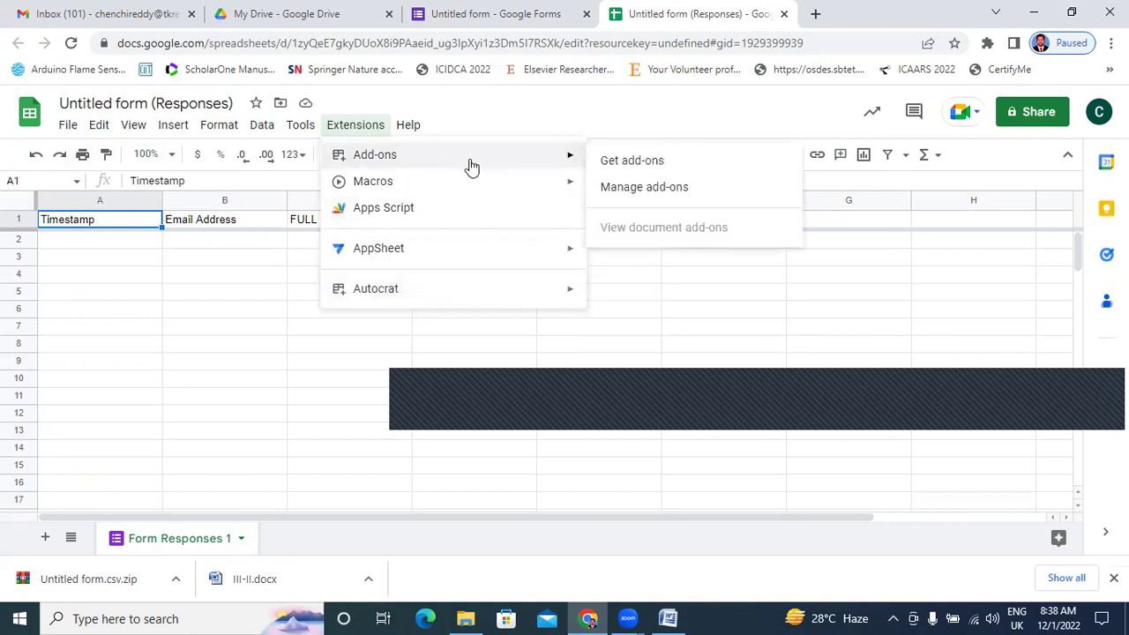
click(621, 168)
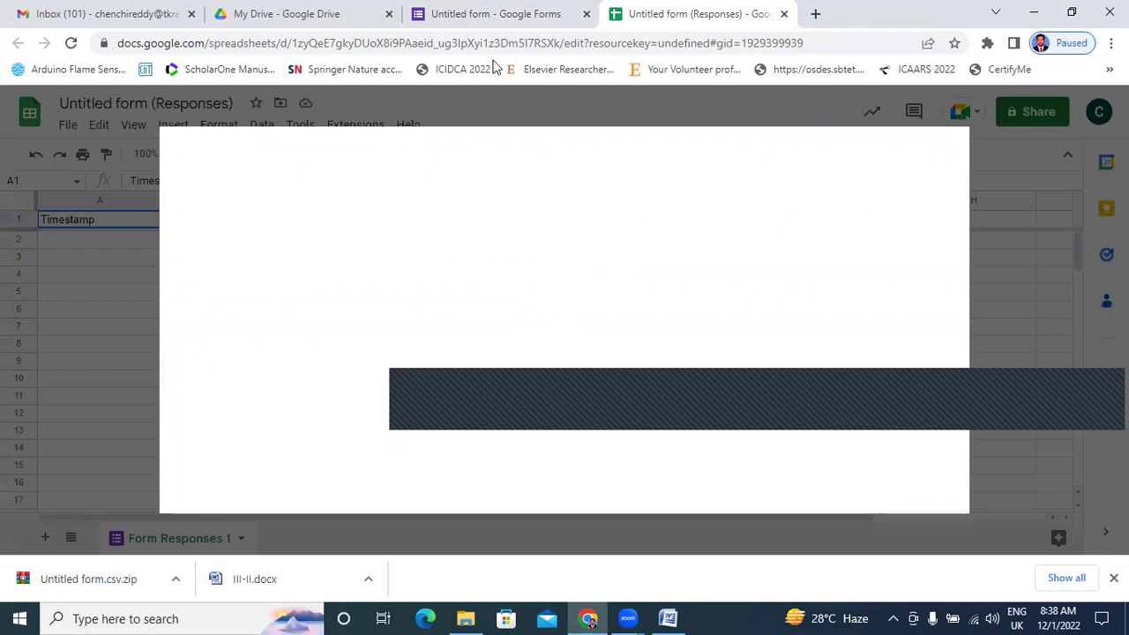
Confirm Autocrat is listed as installed in the Marketplace, then close the dialog
click(497, 15)
click(642, 13)
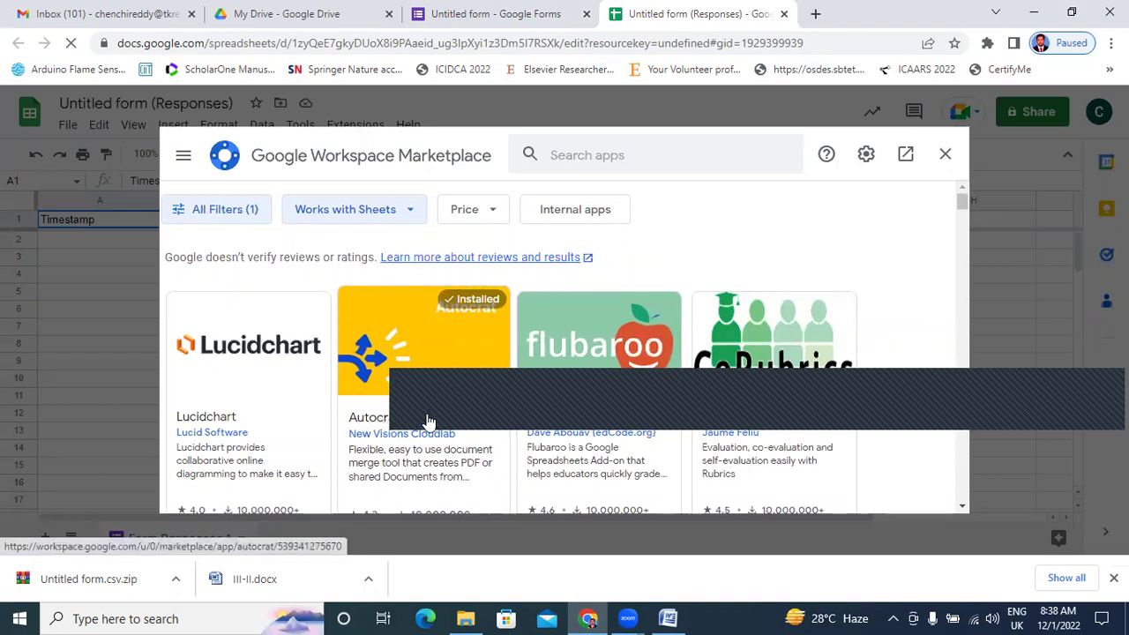
scroll(413, 383, down, 3)
scroll(413, 383, up, 3)
click(947, 157)
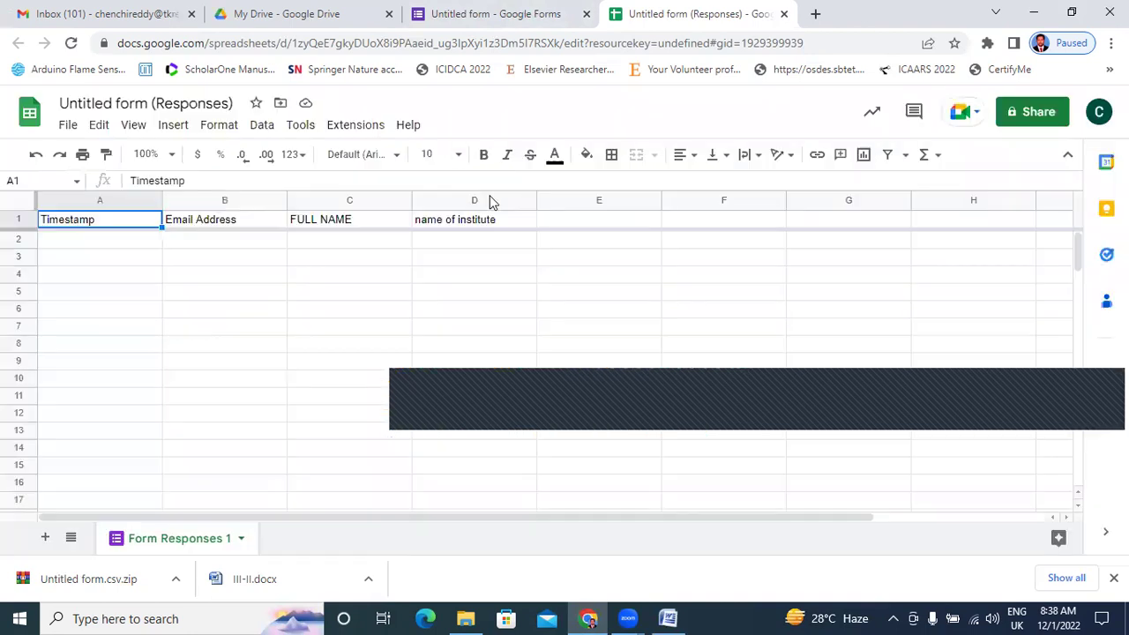
Launch Autocrat from Extensions, start a new merge job, and focus the Job name field
click(353, 126)
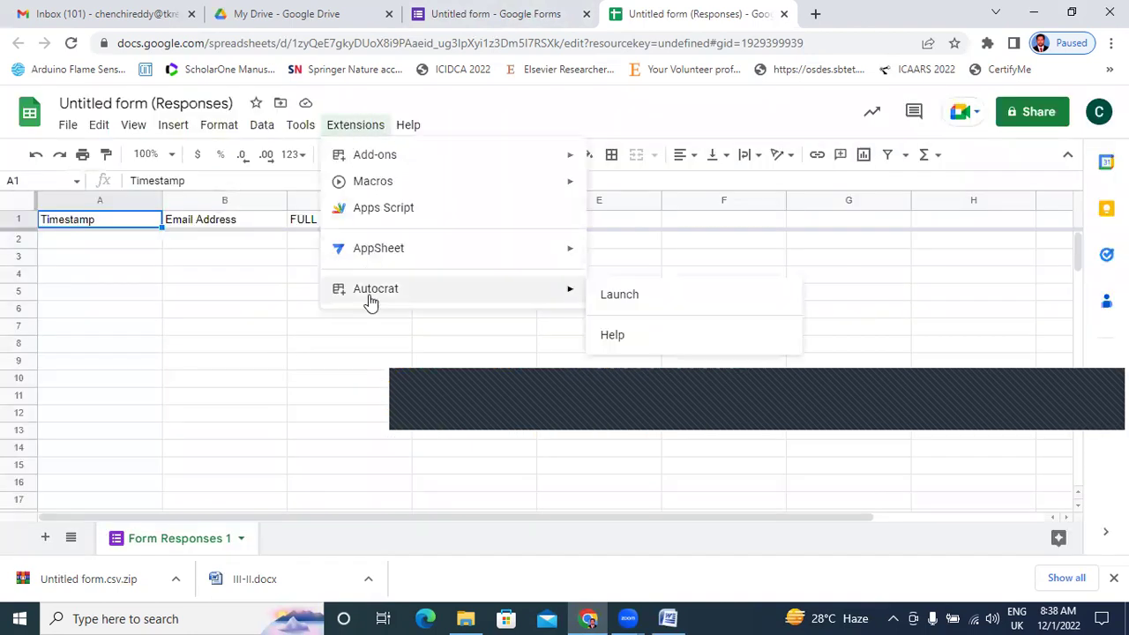
click(622, 300)
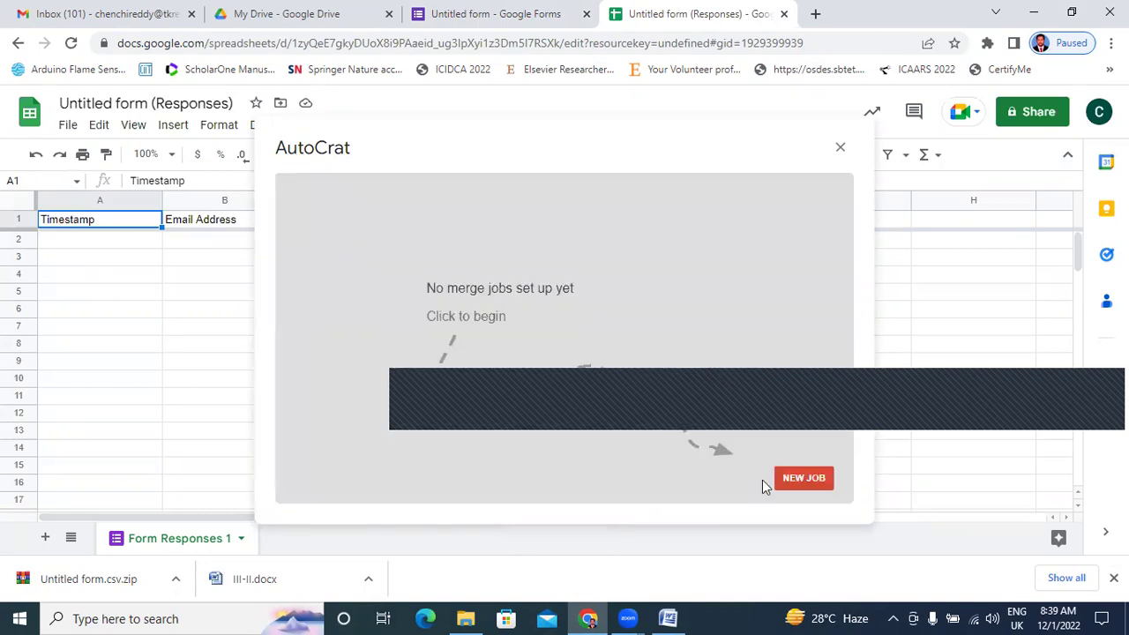
click(802, 482)
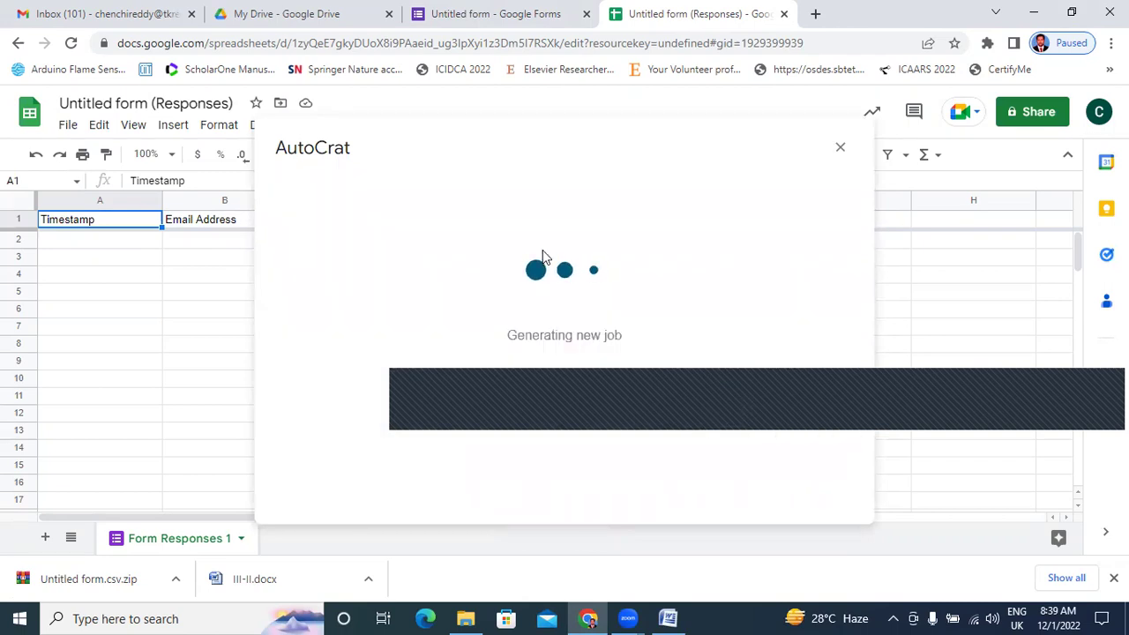
click(411, 262)
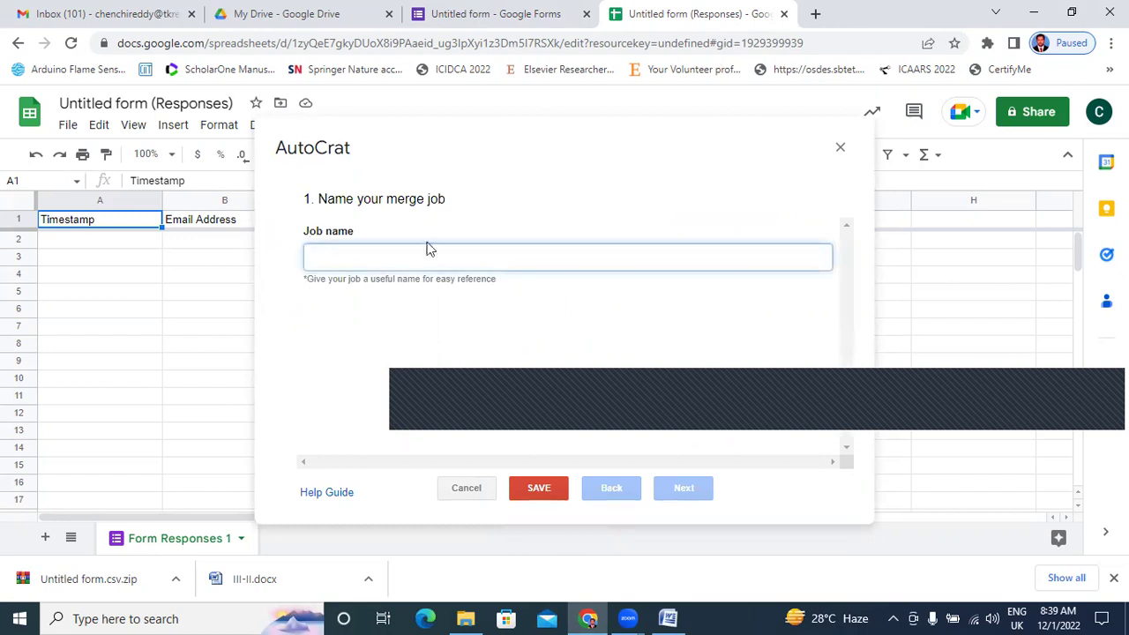
Copy the SAMPLE CERTIFICATE heading from the certificate document in Word
click(668, 619)
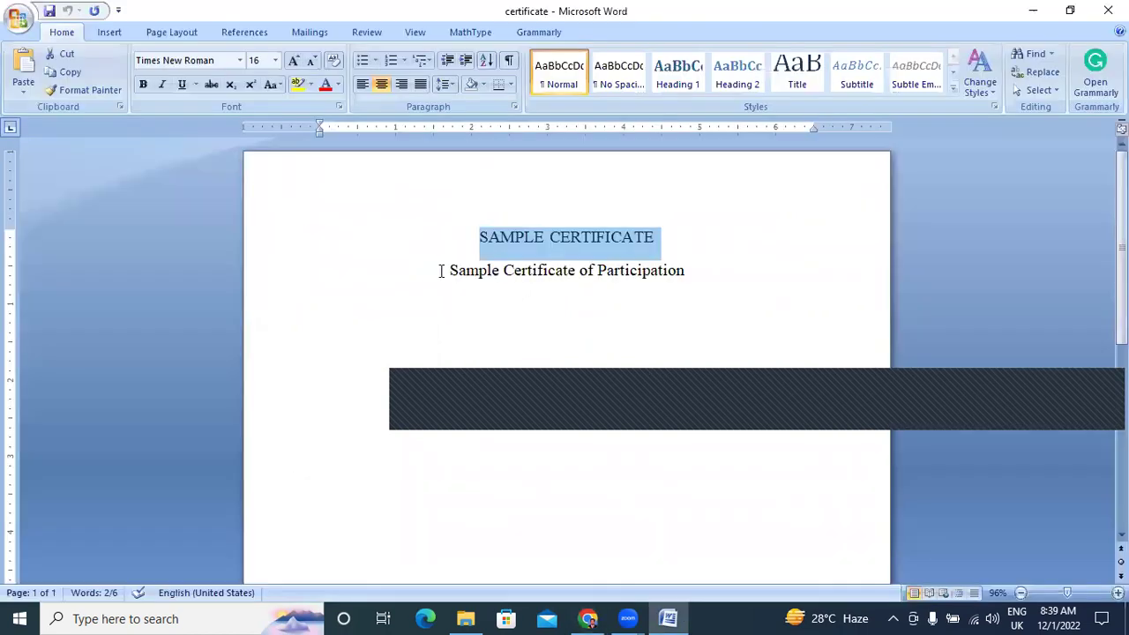
drag(441, 270, 459, 273)
click(655, 237)
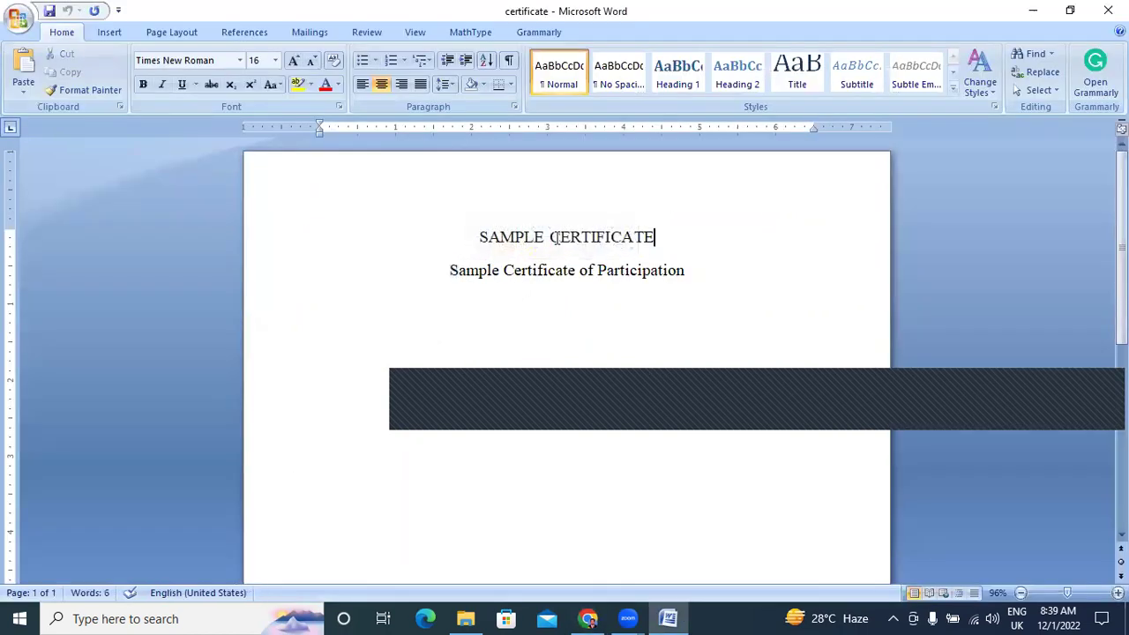
drag(481, 236, 655, 236)
key(ctrl+c)
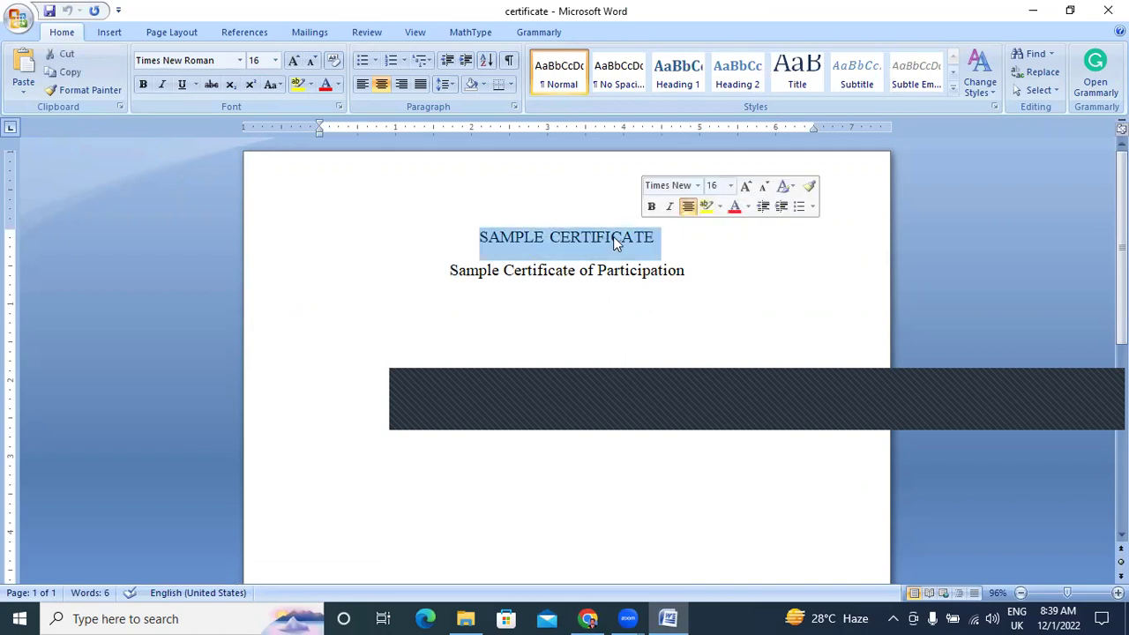
right_click(616, 237)
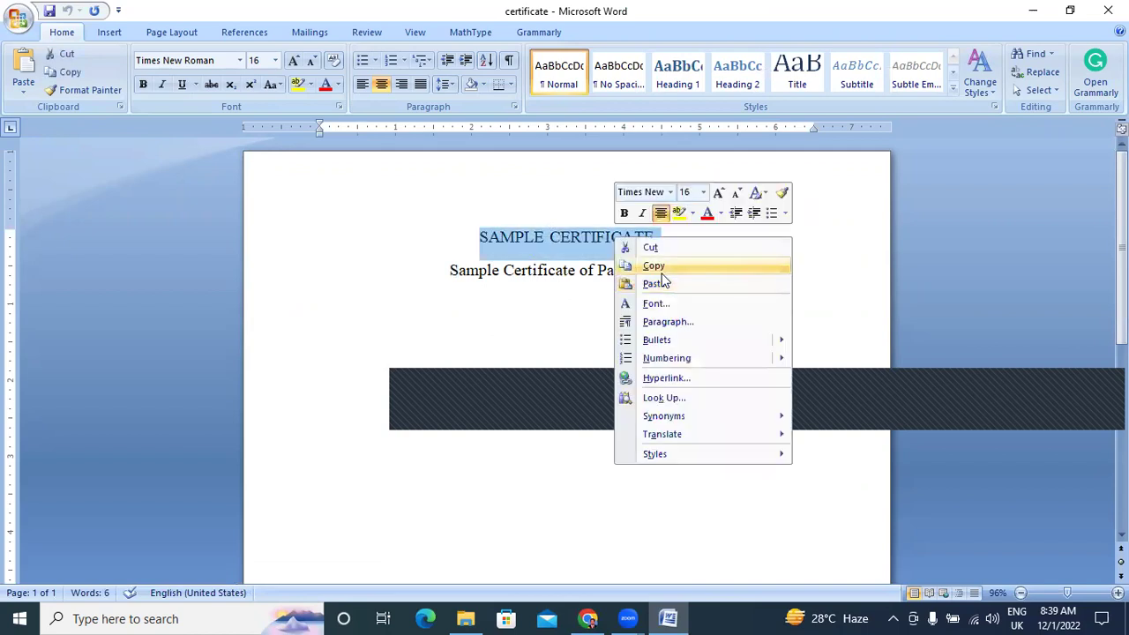
click(589, 620)
Name the AutoCrat job SAMPLE CERTIFICATE and pick SAMPLE TEMPLATE1 from Drive as its template
key(ctrl+v)
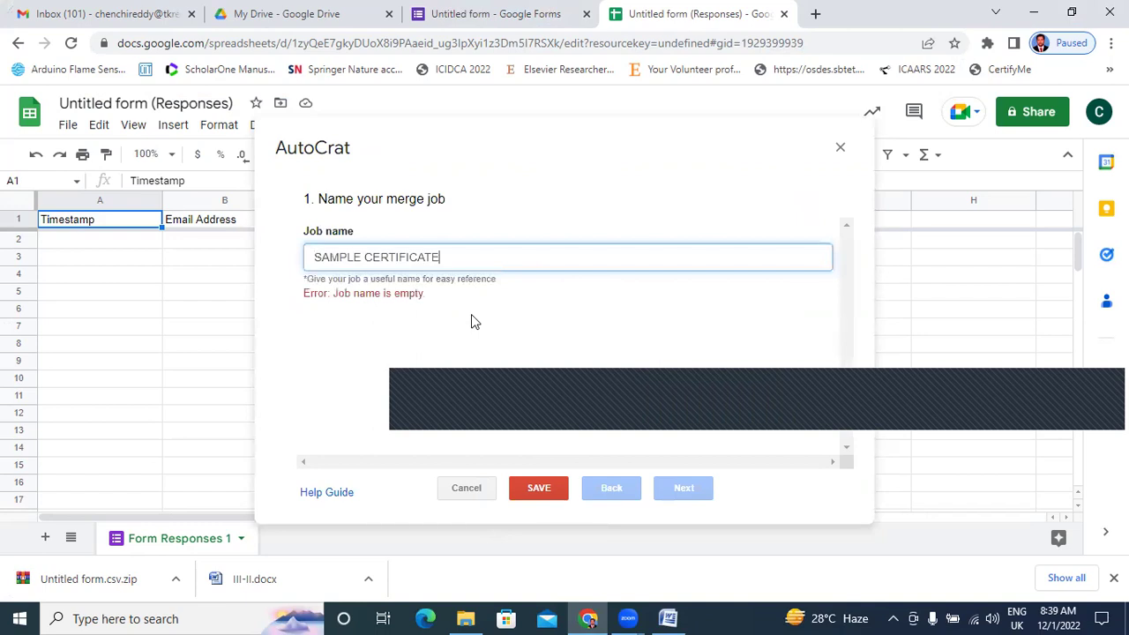
click(671, 485)
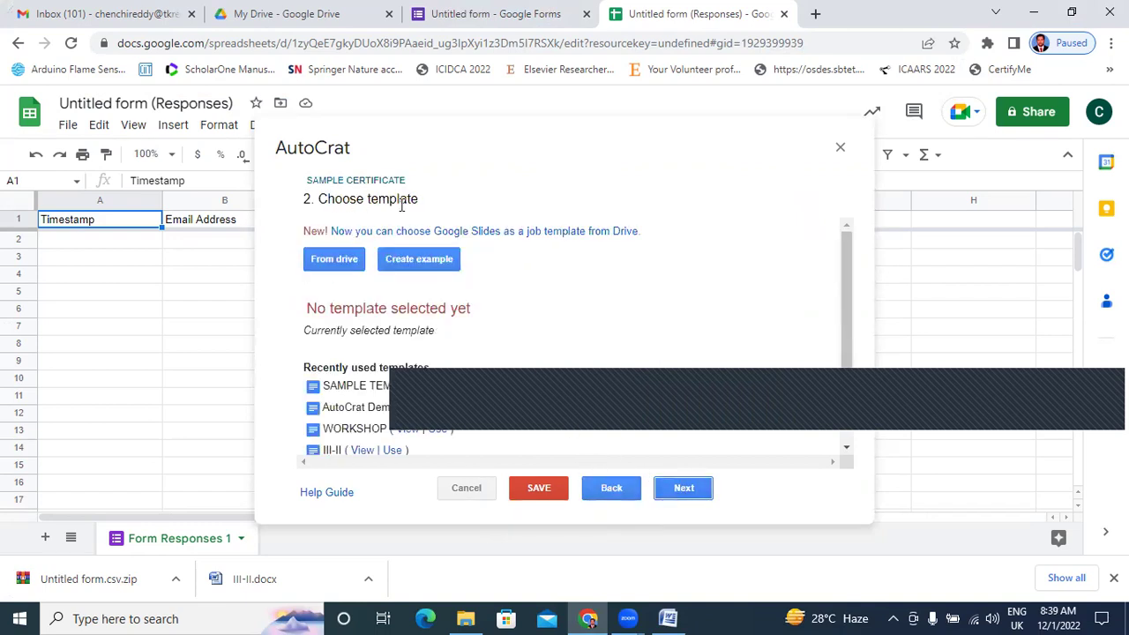
click(333, 261)
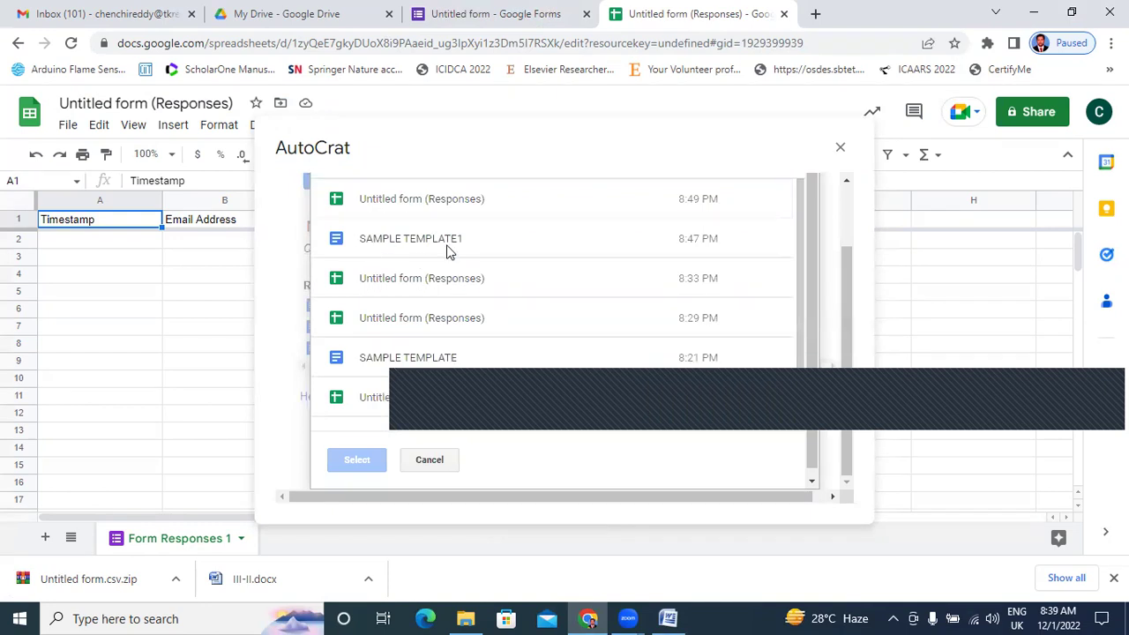
click(447, 252)
click(372, 459)
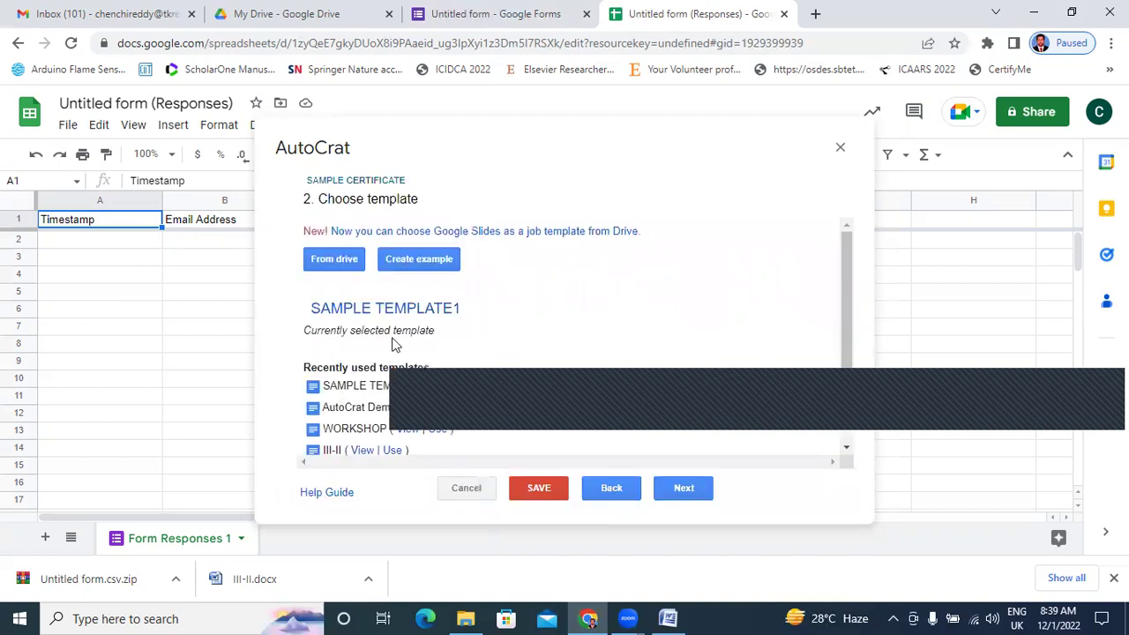
scroll(399, 353, down, 1)
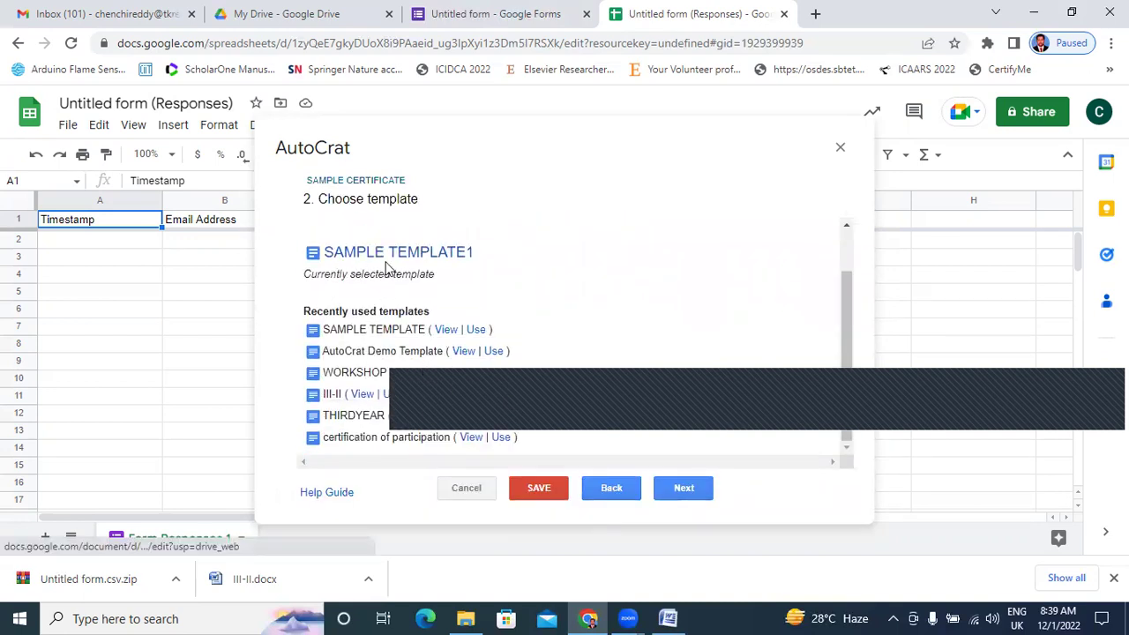
click(684, 490)
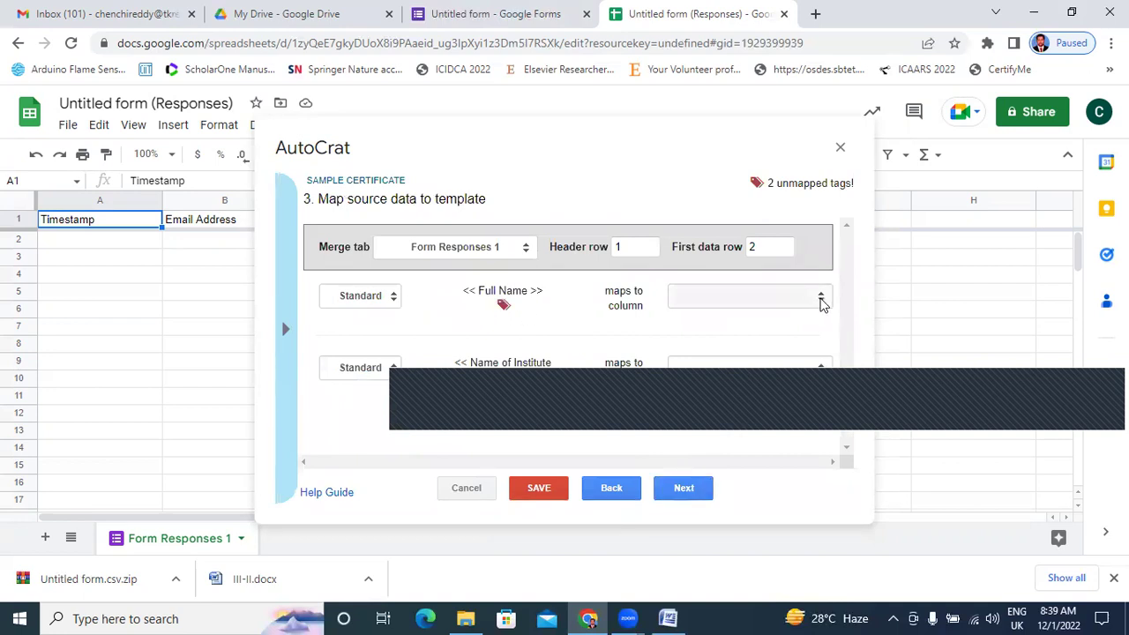
Map the Full Name tag to the FULL NAME column and Name of Institute to name of institute
click(820, 301)
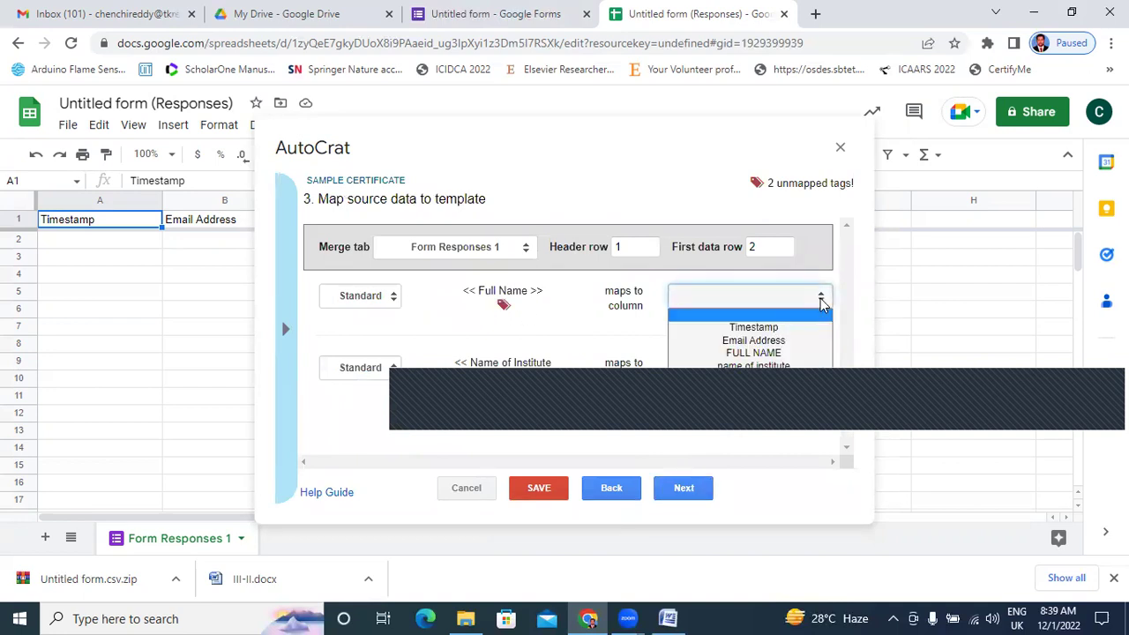
click(750, 353)
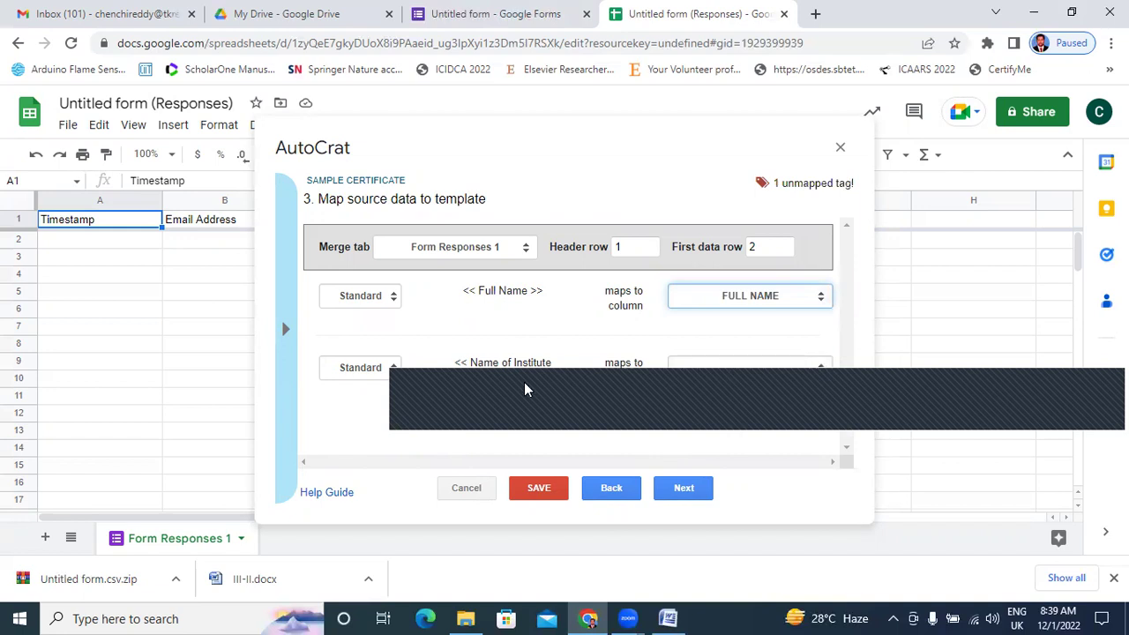
click(819, 367)
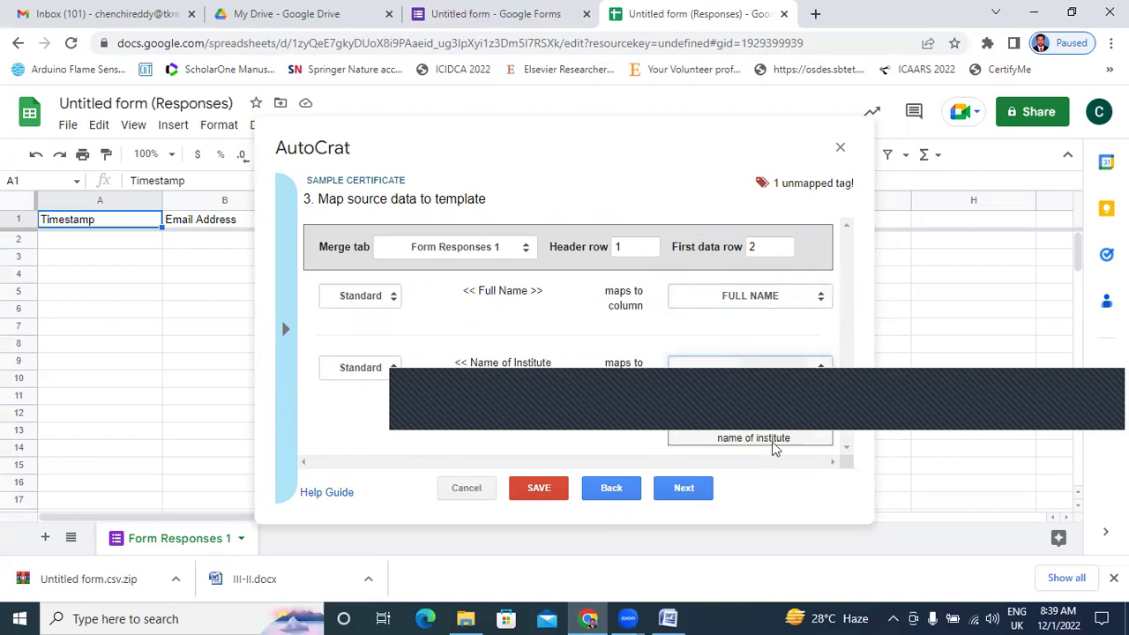
click(770, 447)
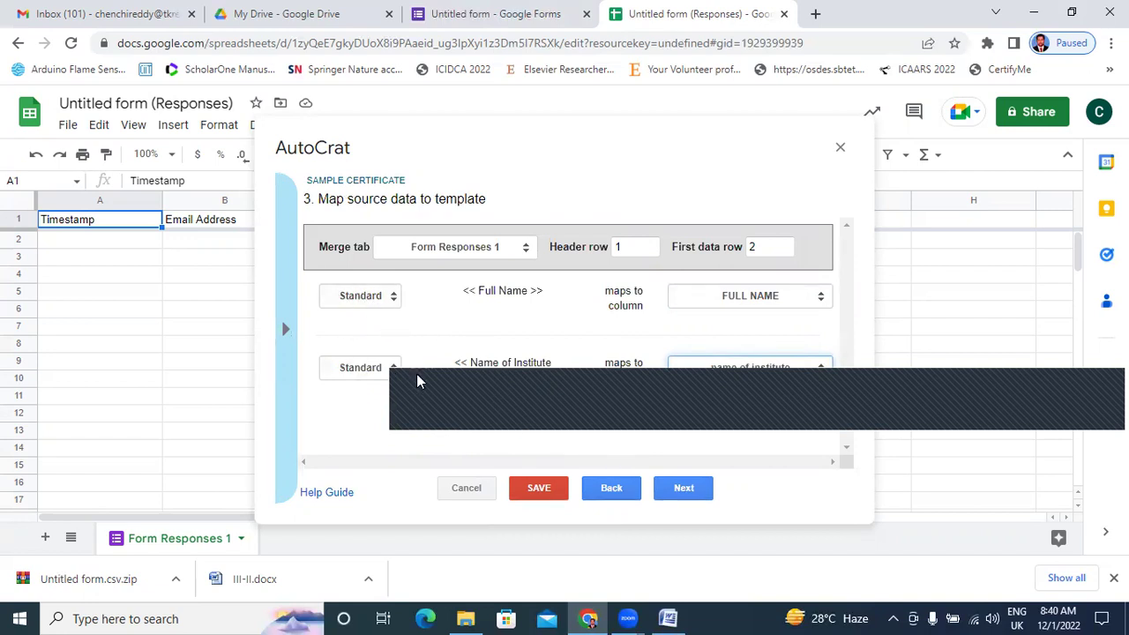
click(689, 490)
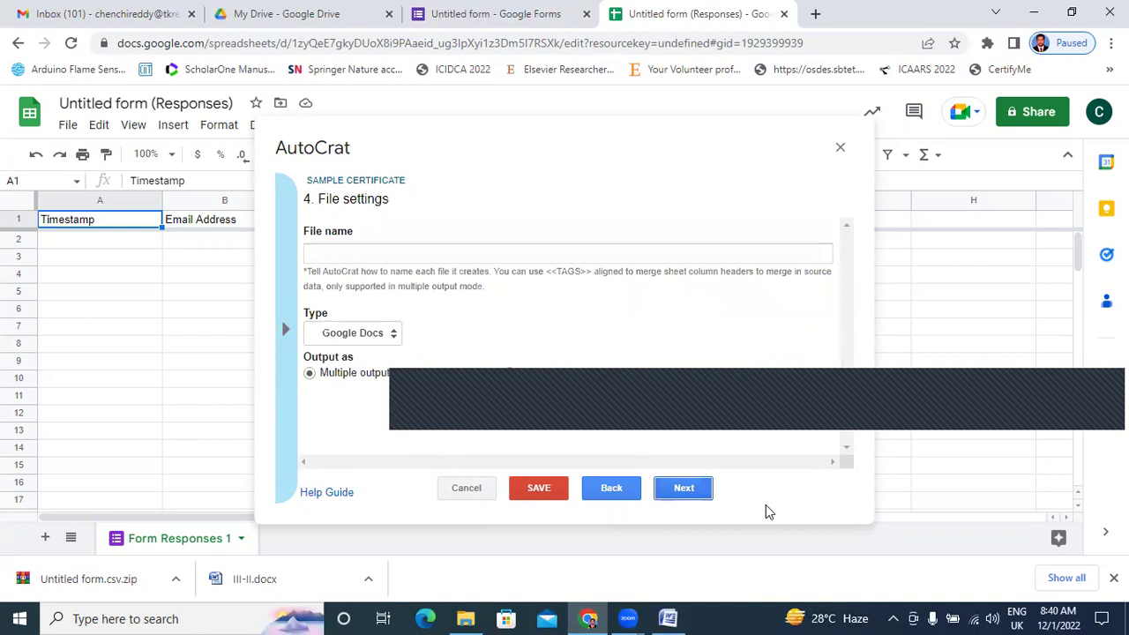
Copy 'Certificate of Participation' from the Word certificate and paste it as the AutoCrat file name
click(382, 256)
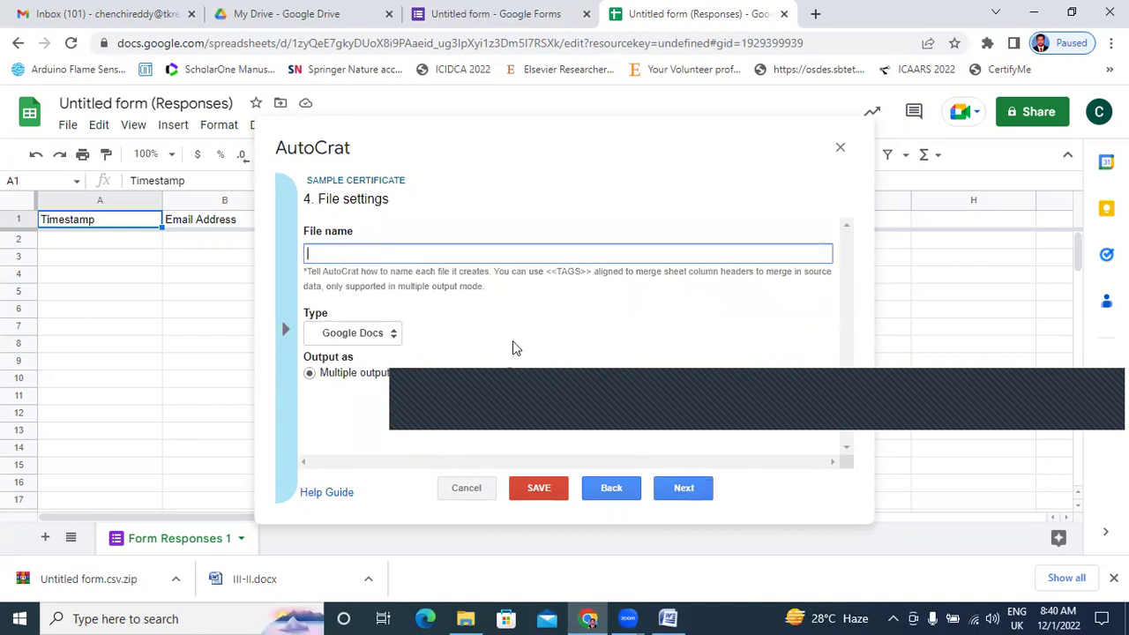
key(alt+Tab)
click(448, 274)
drag(449, 274, 644, 277)
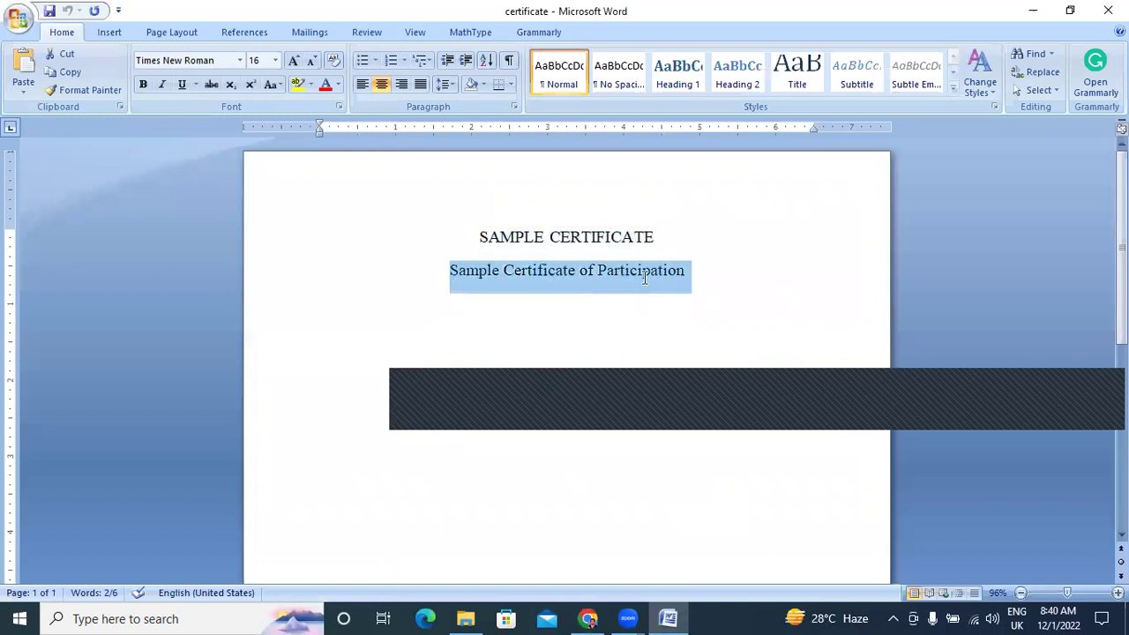
right_click(557, 284)
click(586, 306)
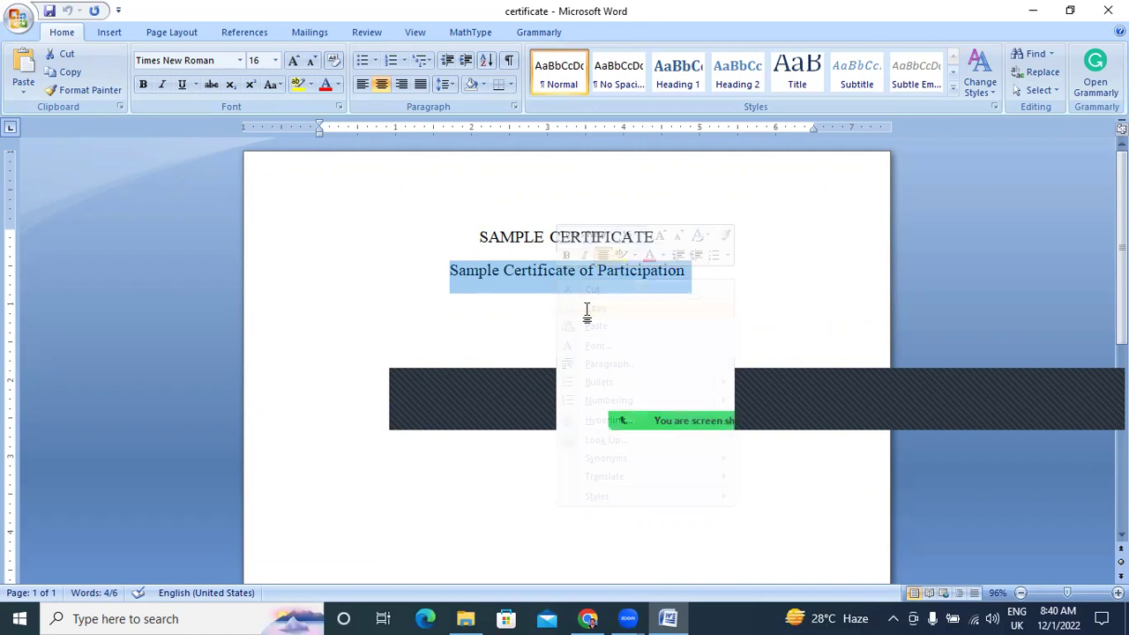
click(504, 270)
drag(503, 270, 630, 272)
right_click(630, 272)
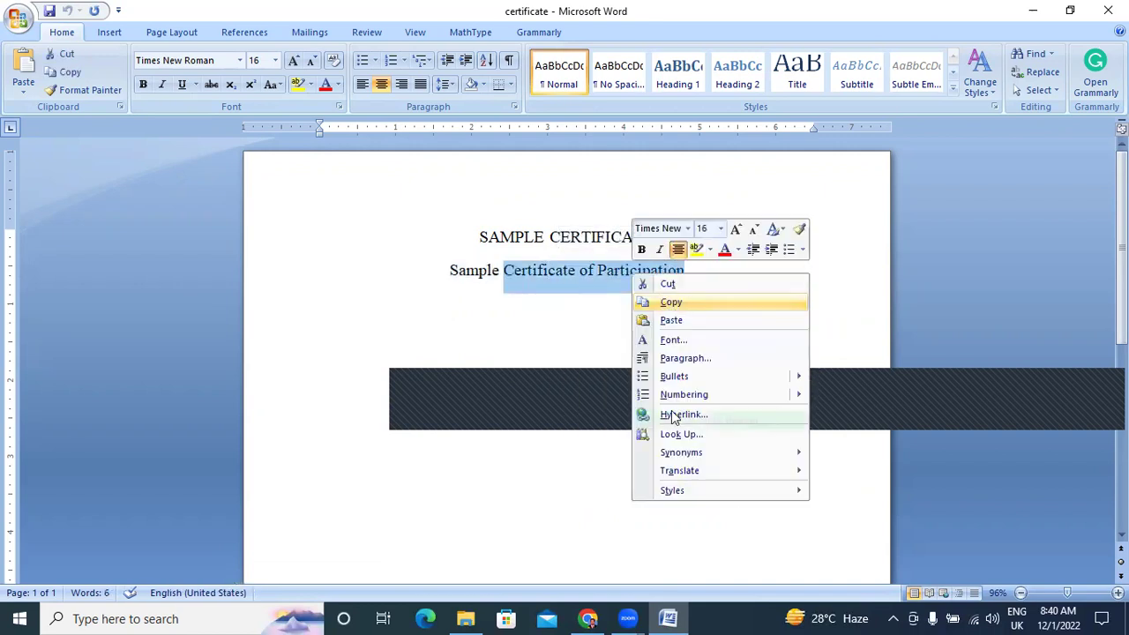
key(alt+Tab)
key(ctrl+v)
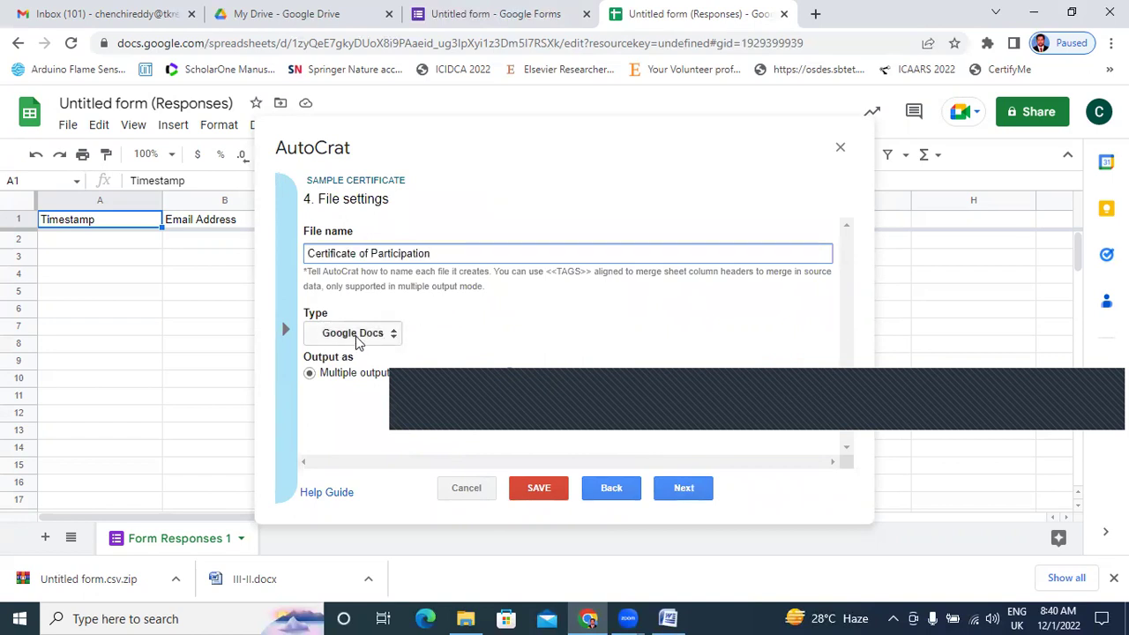
Set the AutoCrat merge output file type to PDF
click(394, 341)
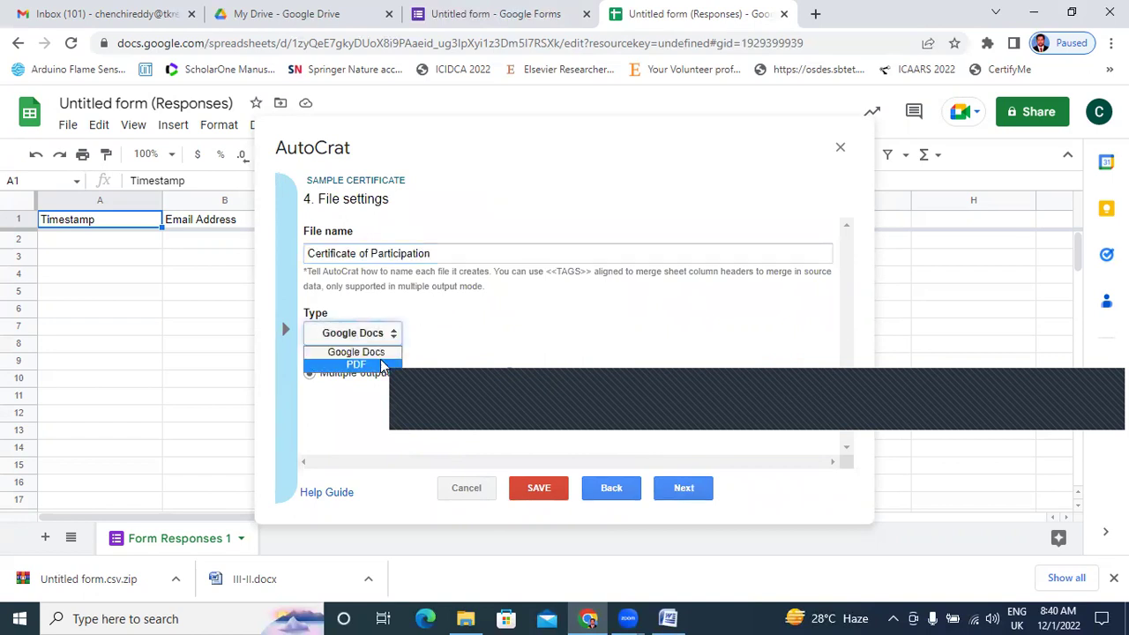
click(382, 365)
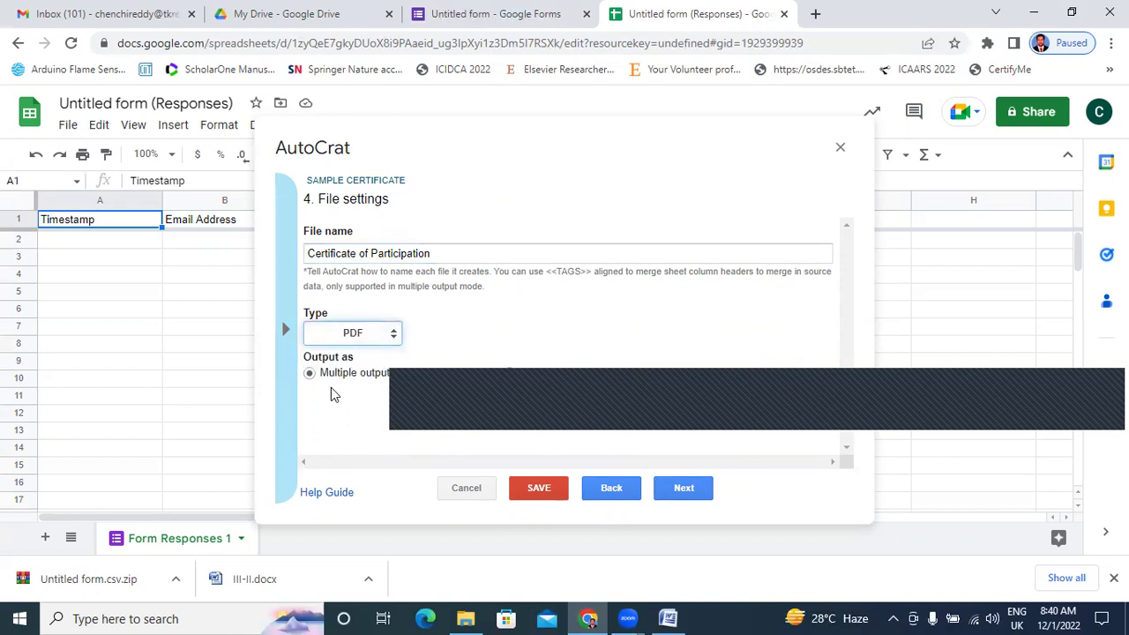
click(681, 490)
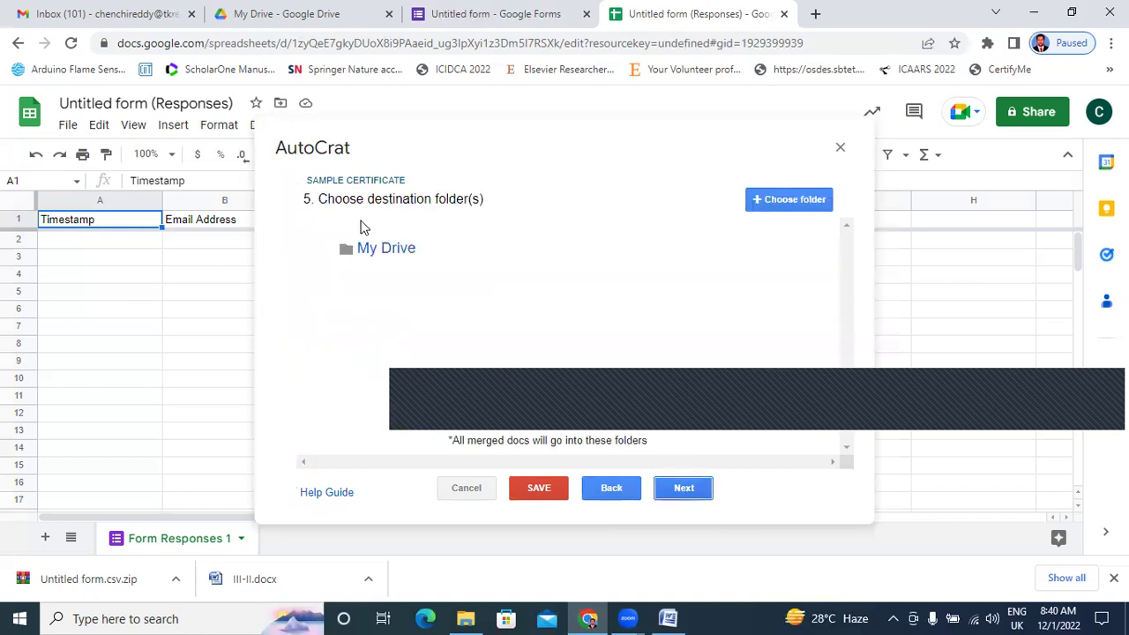
Pick the Participation of Certification Drive folder as an output destination beside My Drive
mouse_move(366, 240)
click(805, 200)
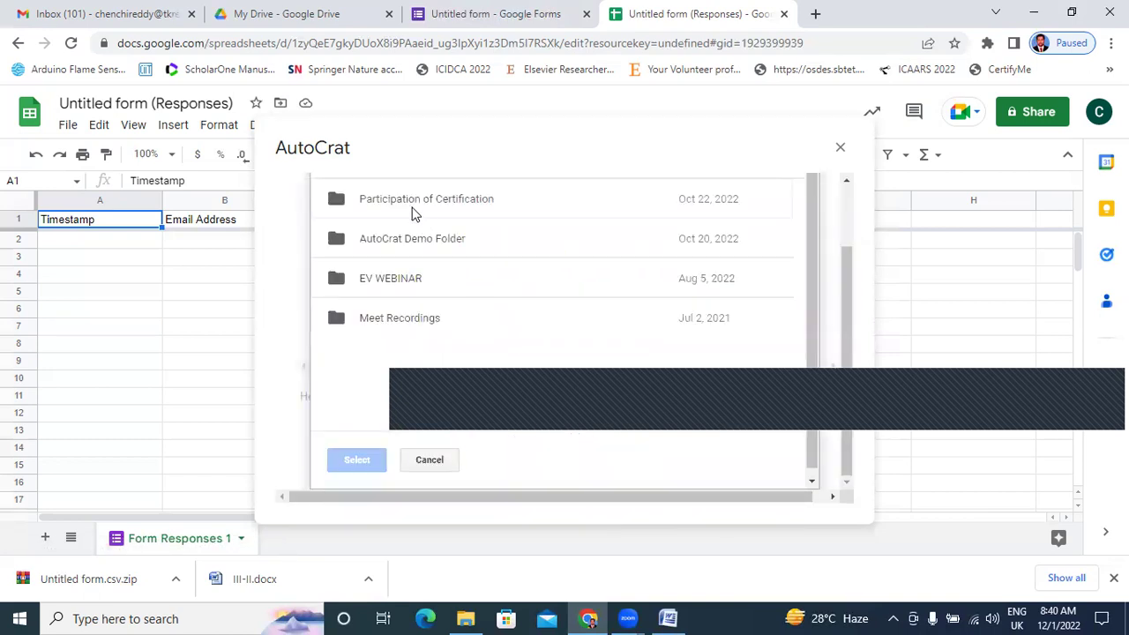
click(409, 207)
click(363, 458)
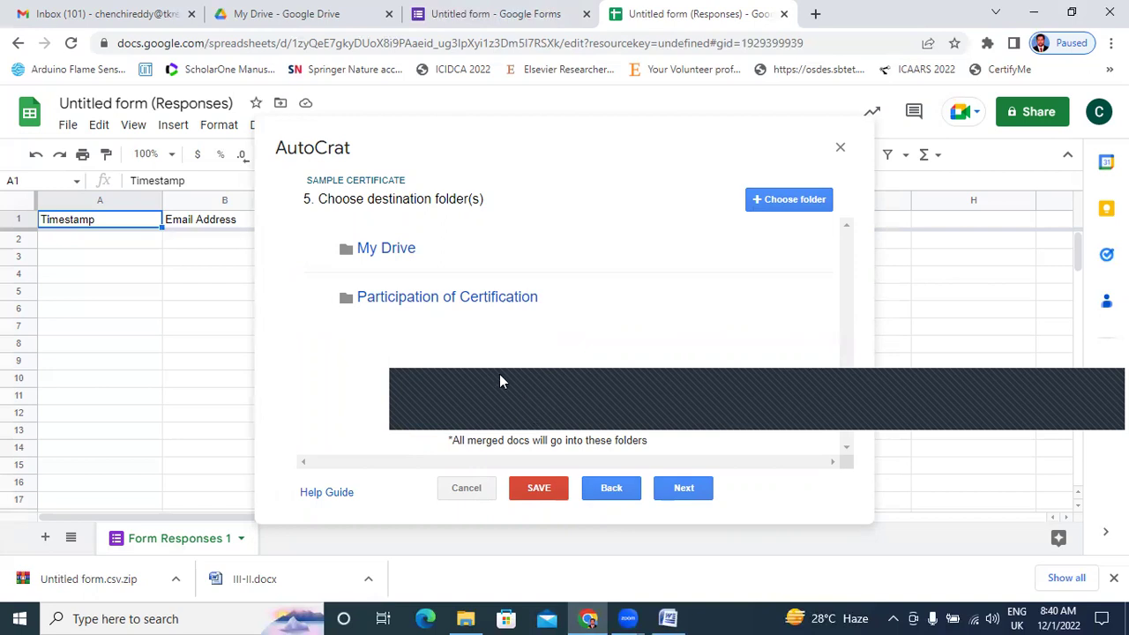
mouse_move(448, 307)
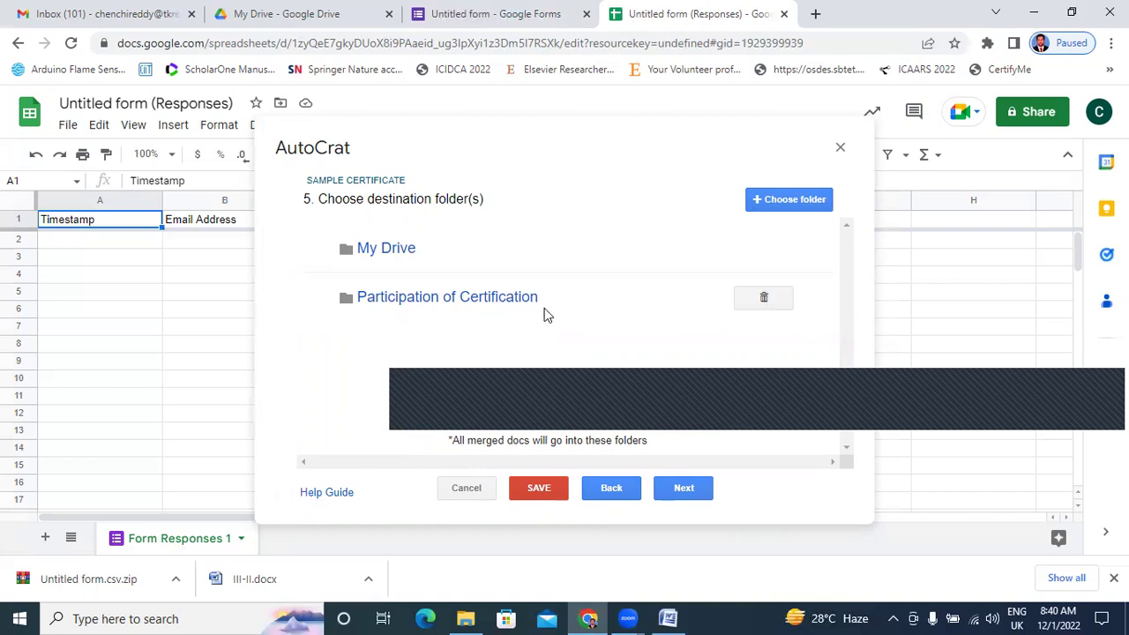
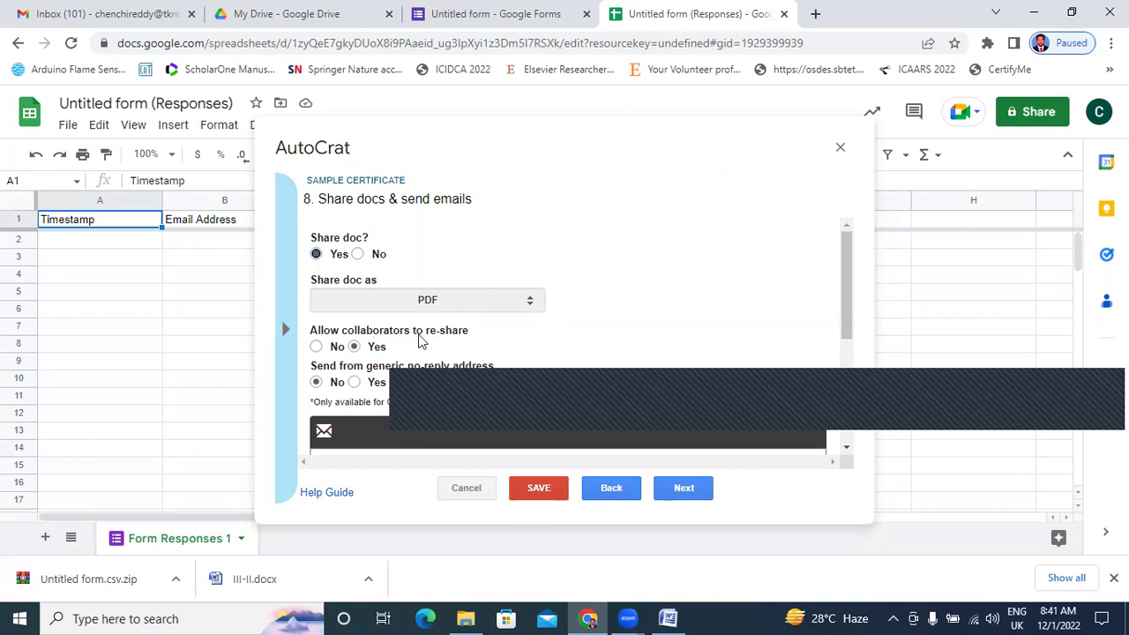
Set 'Allow collaborators to re-share' to No and 'Send from generic no-reply address' to Yes
click(316, 347)
click(355, 383)
scroll(504, 353, down, 3)
scroll(503, 353, up, 2)
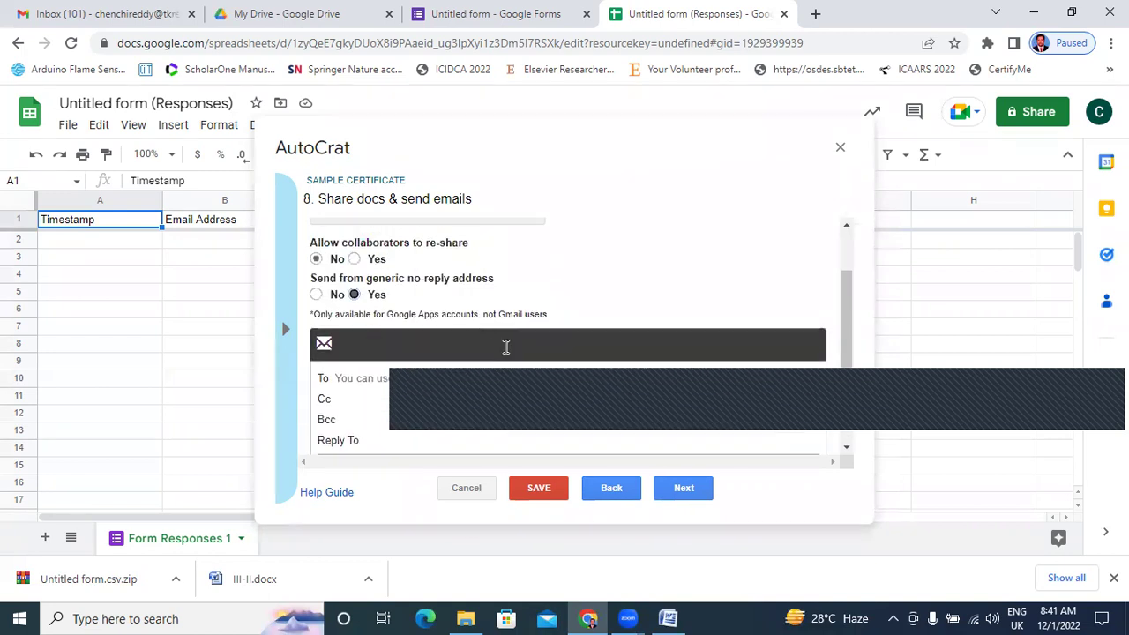
Copy the <<Email Address>> merge tag from the tag drawer for the email's To field
click(398, 375)
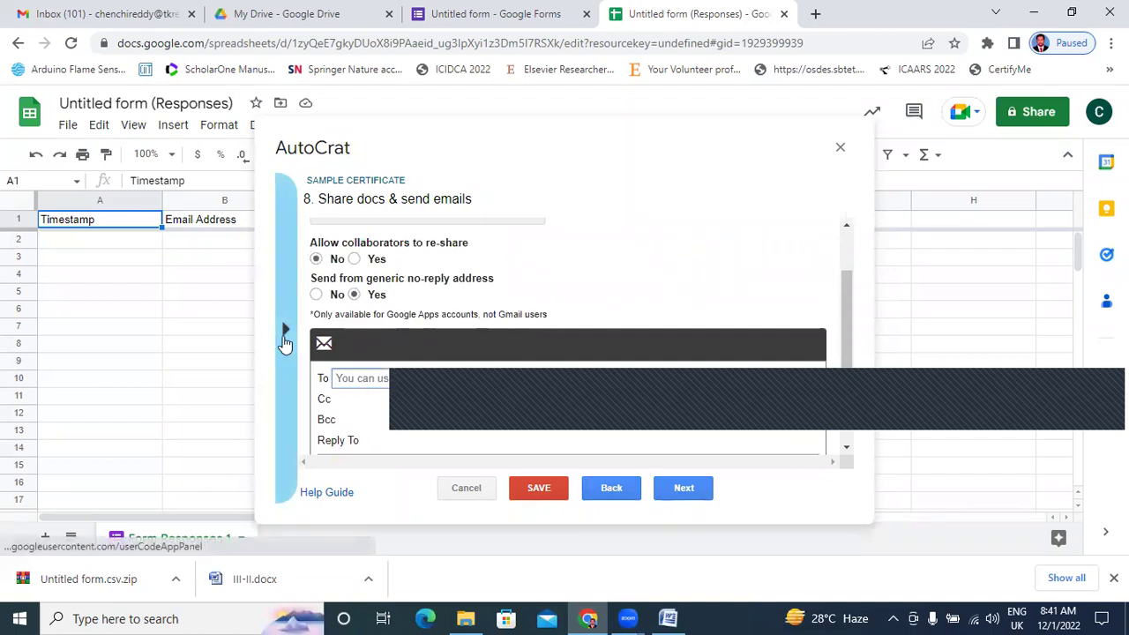
click(285, 342)
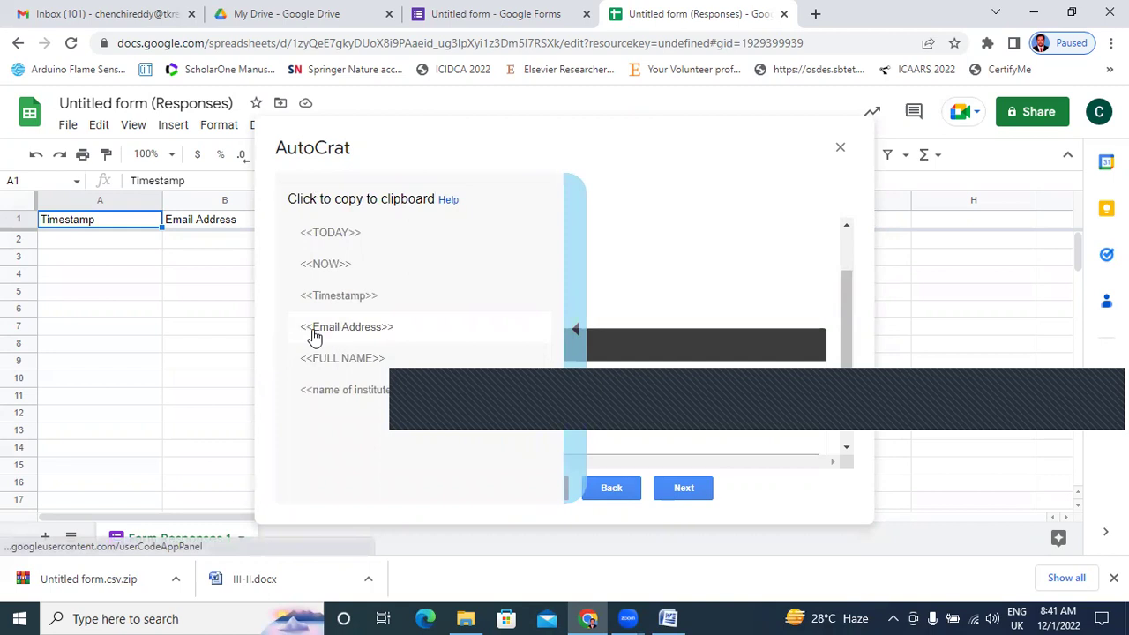
right_click(313, 333)
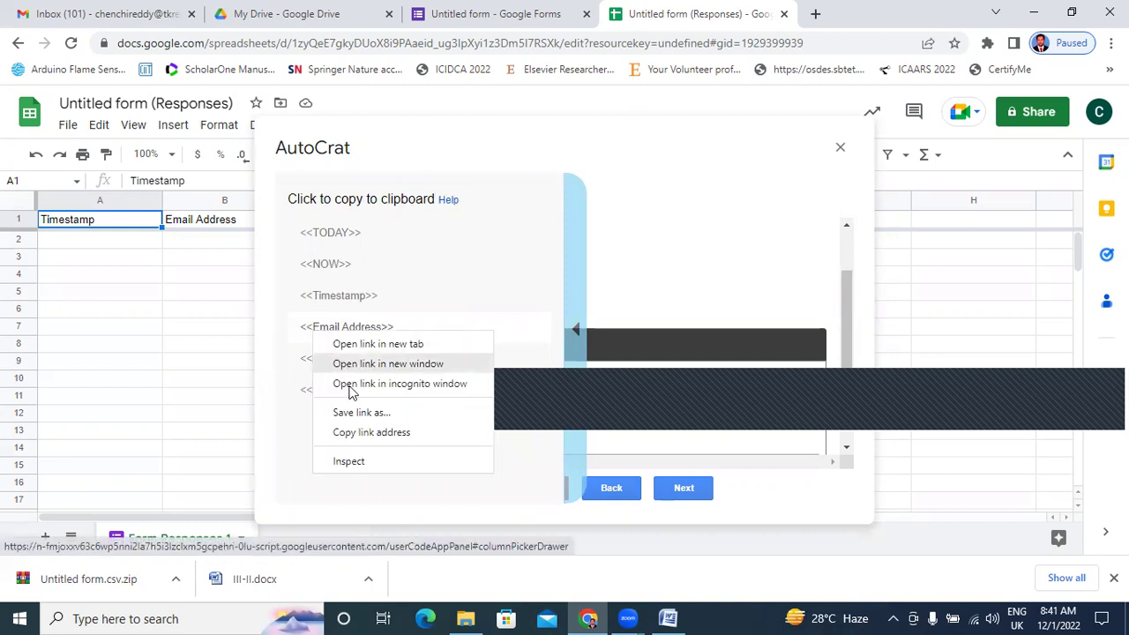
click(366, 434)
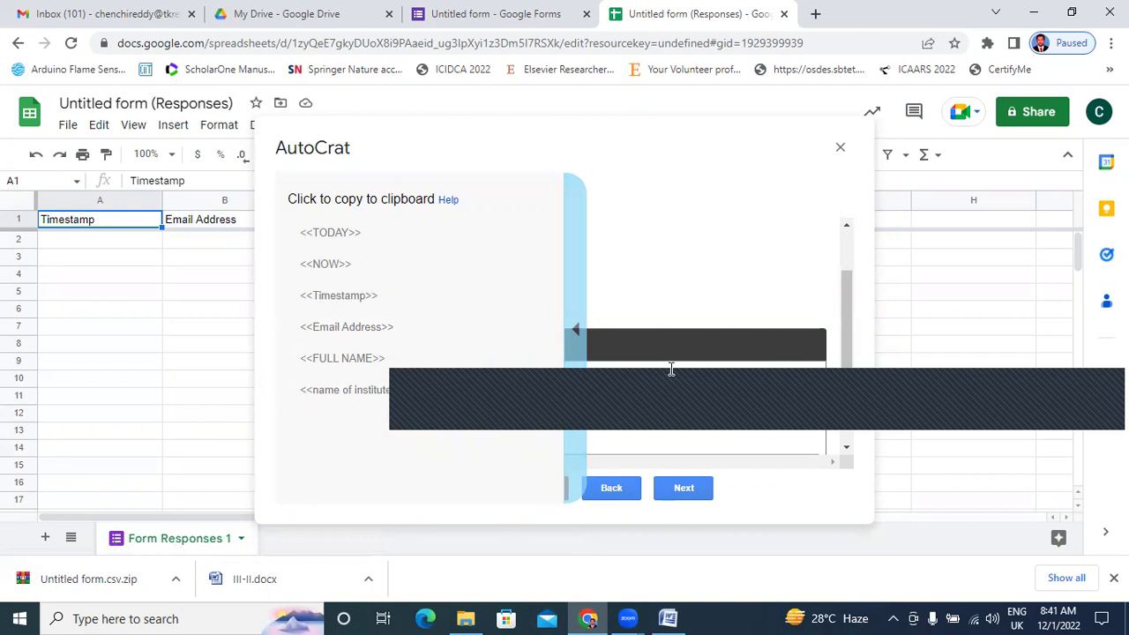
right_click(377, 348)
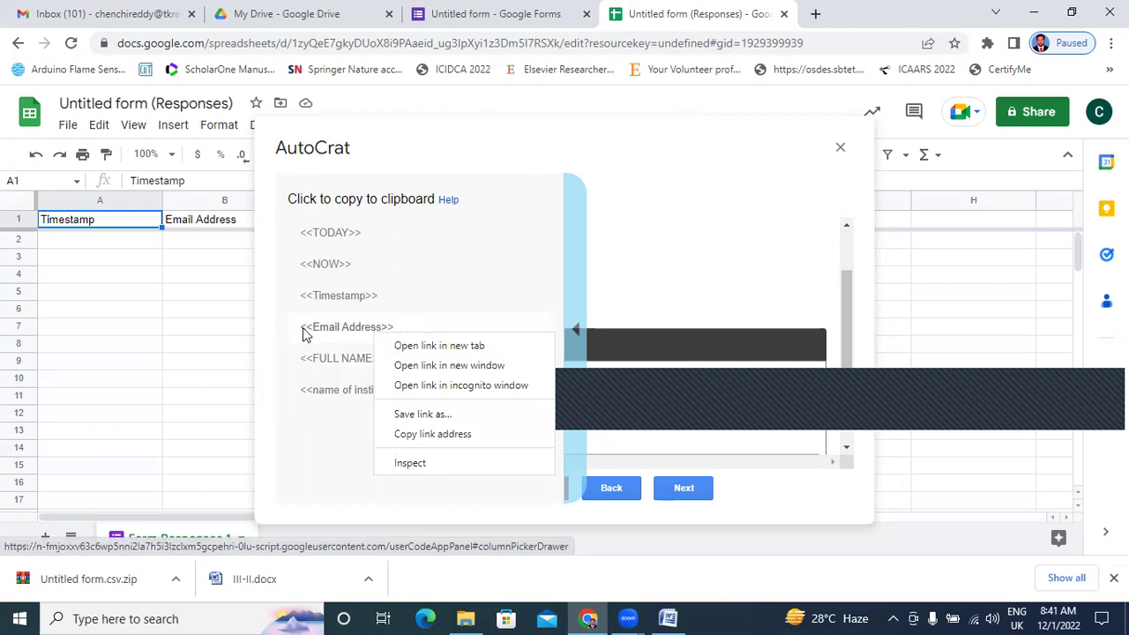
click(379, 330)
right_click(380, 329)
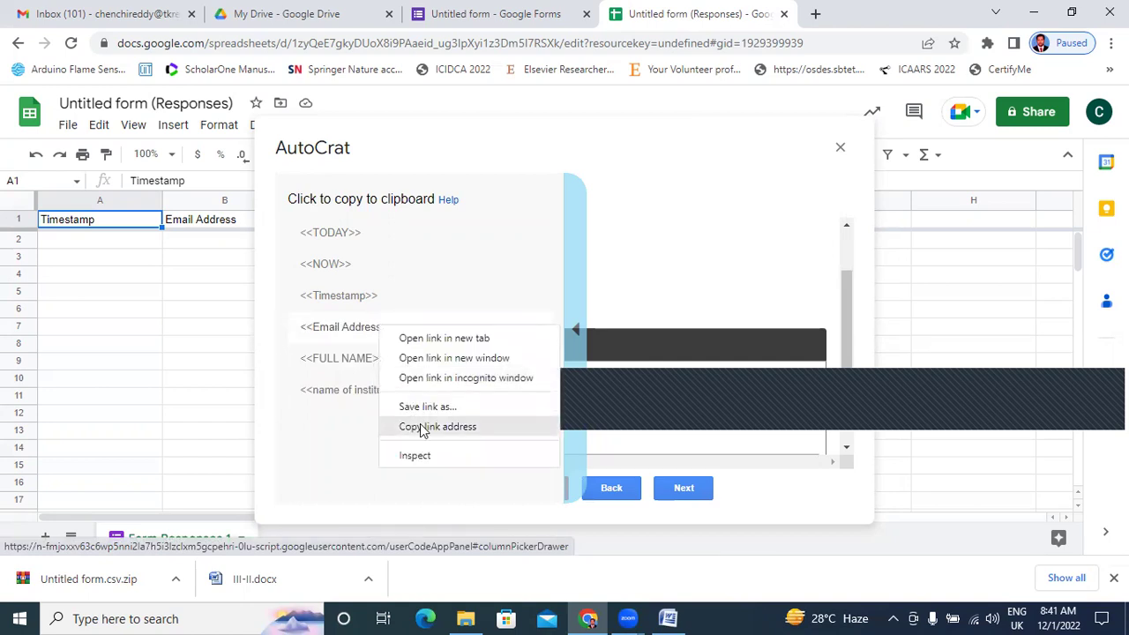
click(422, 427)
Paste the copied tag into the To field, then undo the pasted link
click(576, 330)
drag(398, 373, 291, 378)
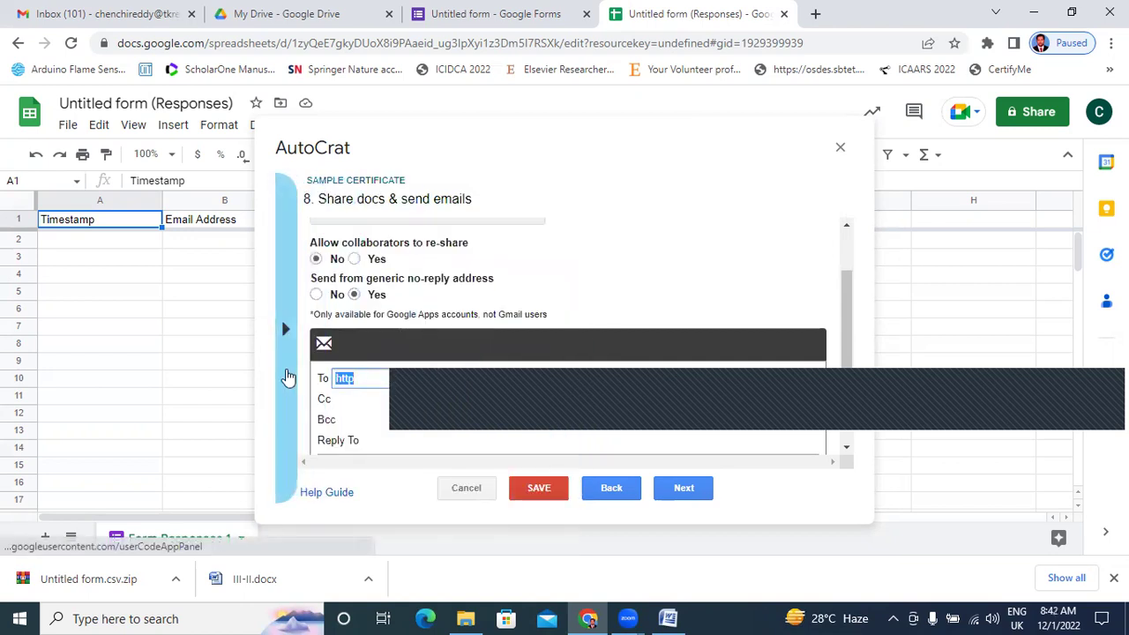
key(ctrl+v)
key(Left)
key(Left)
key(Left)
key(Left)
key(Left)
key(Left)
key(Left)
key(Left)
key(Left)
key(Left)
key(Left)
key(Left)
key(Left)
key(Left)
key(Left)
key(Left)
key(Left)
key(Left)
key(Left)
key(Left)
key(ctrl+z)
key(ctrl+z)
Copy the <<Email Address>> tag again and paste it into the To field
click(286, 329)
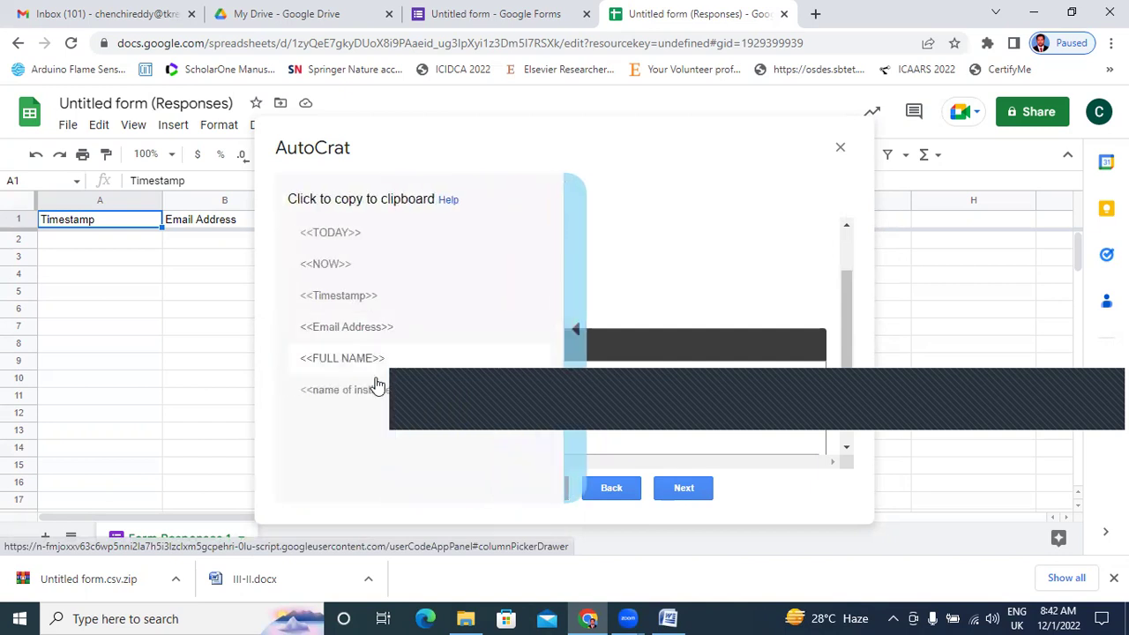
drag(462, 366, 323, 362)
right_click(323, 362)
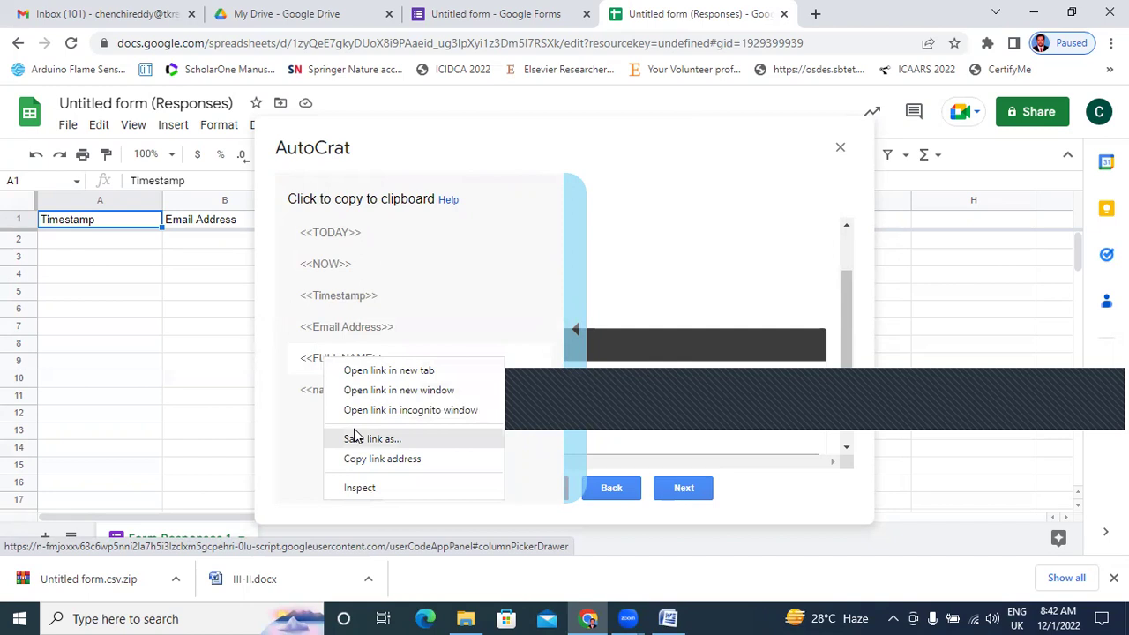
click(526, 361)
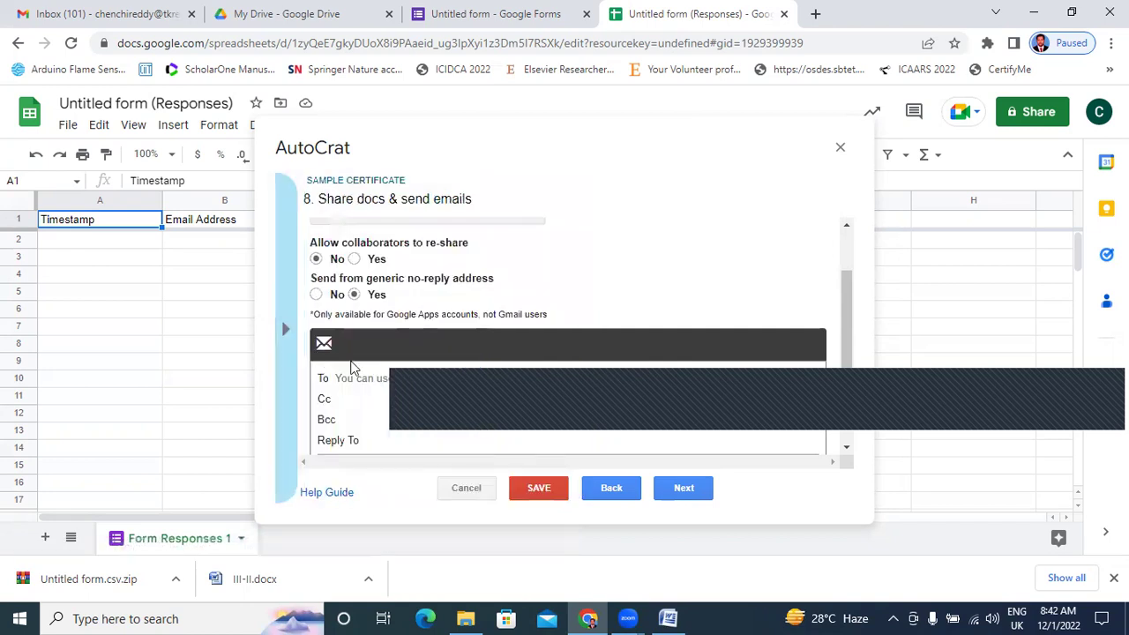
mouse_move(299, 361)
click(311, 327)
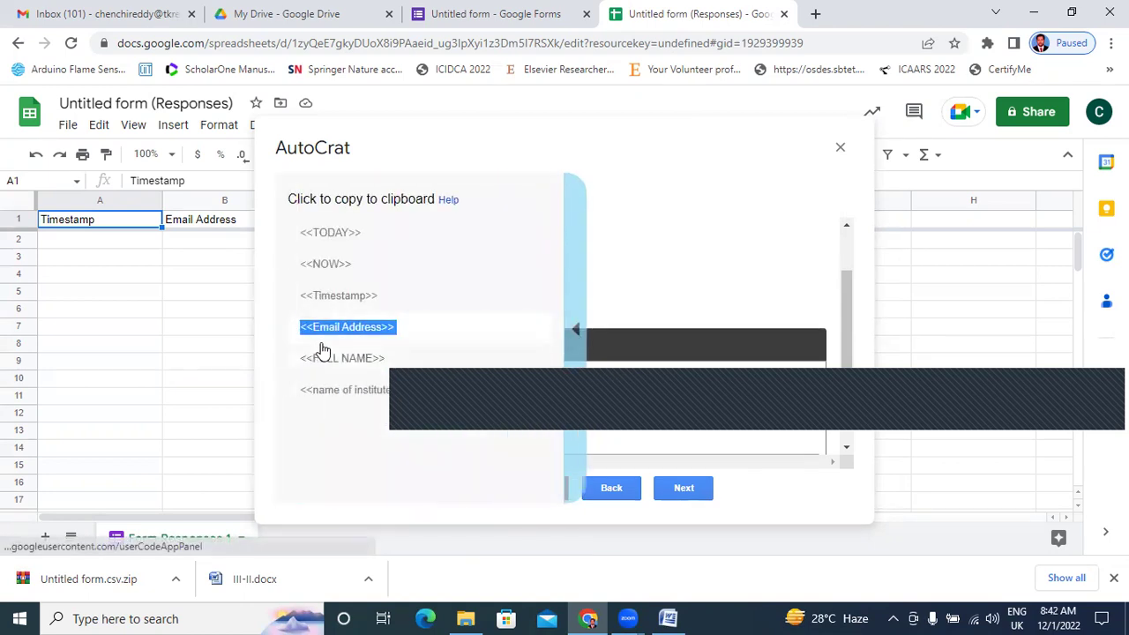
click(609, 367)
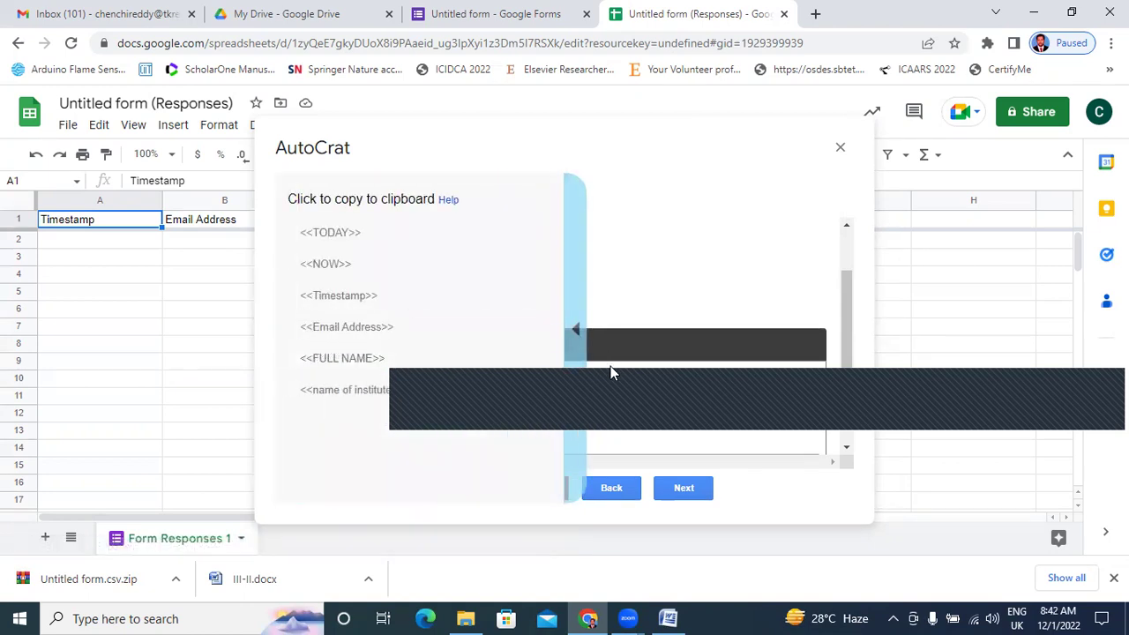
right_click(368, 329)
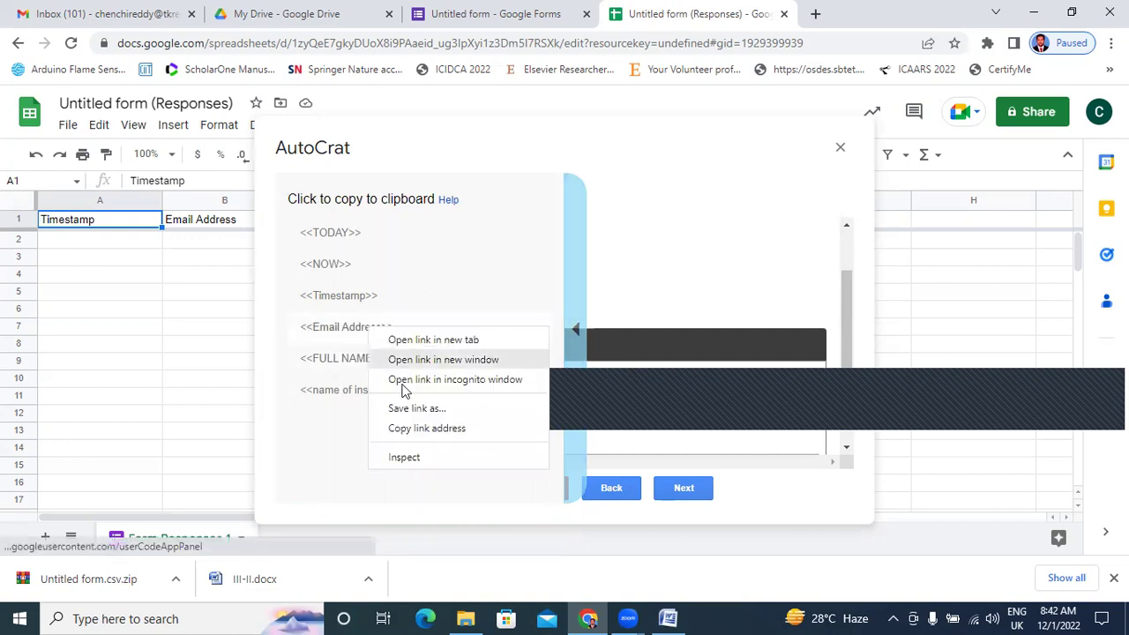
click(412, 429)
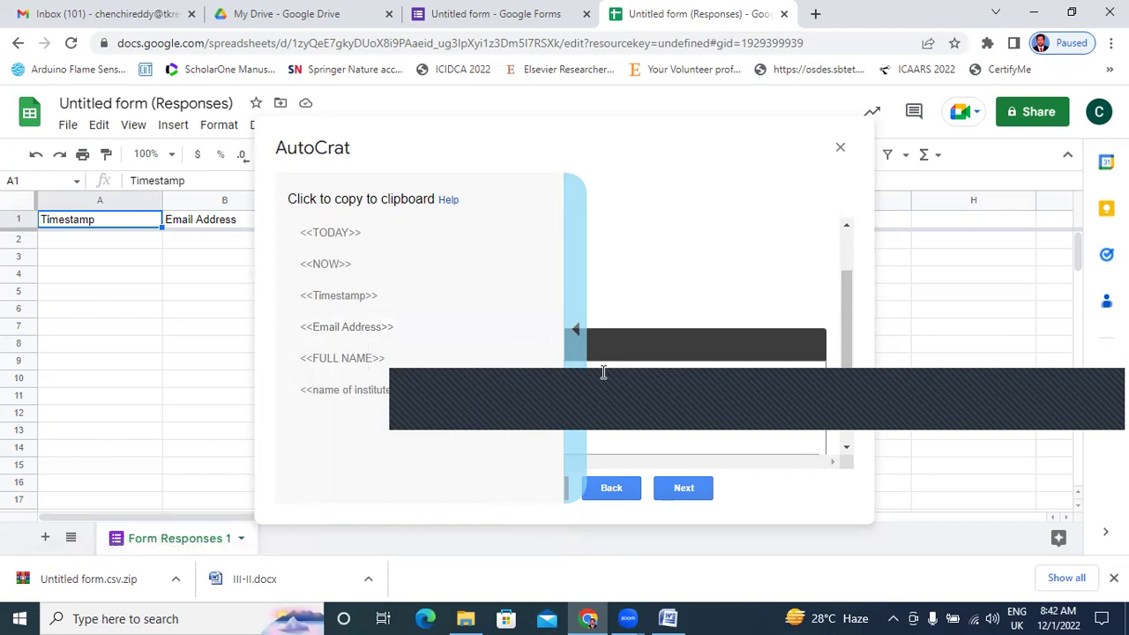
right_click(635, 376)
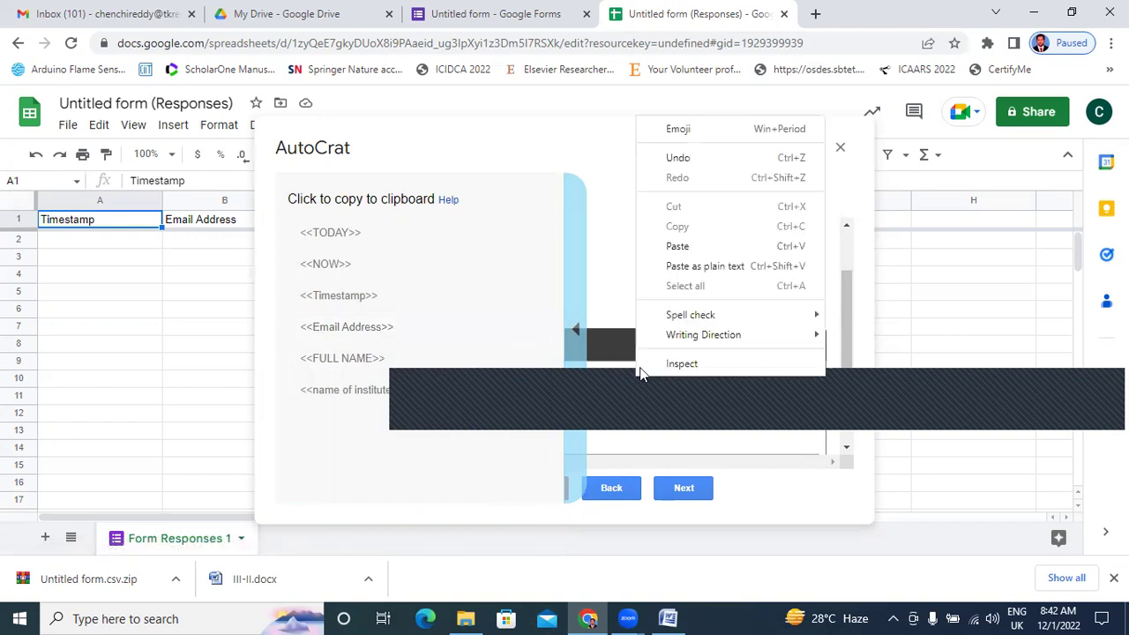
click(676, 253)
Clear the To field and type the <<Email Address>> tag manually, checking the tag list for its name
click(575, 329)
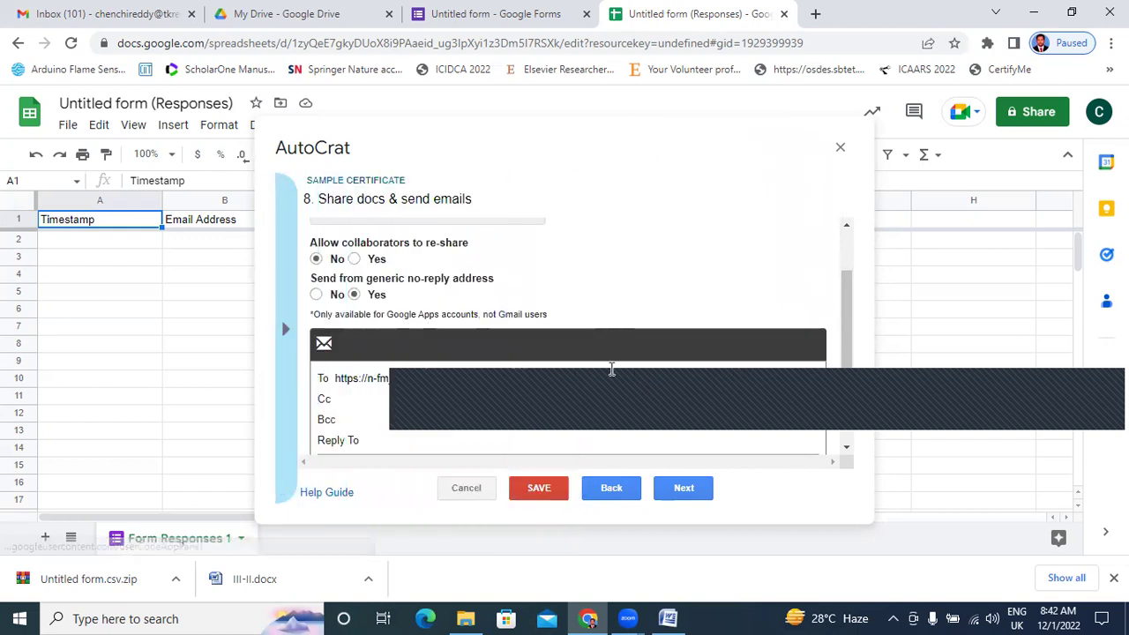
click(609, 377)
key(BackSpace)
key(BackSpace)
key(BackSpace)
key(BackSpace)
key(BackSpace)
key(BackSpace)
key(BackSpace)
key(BackSpace)
key(BackSpace)
key(BackSpace)
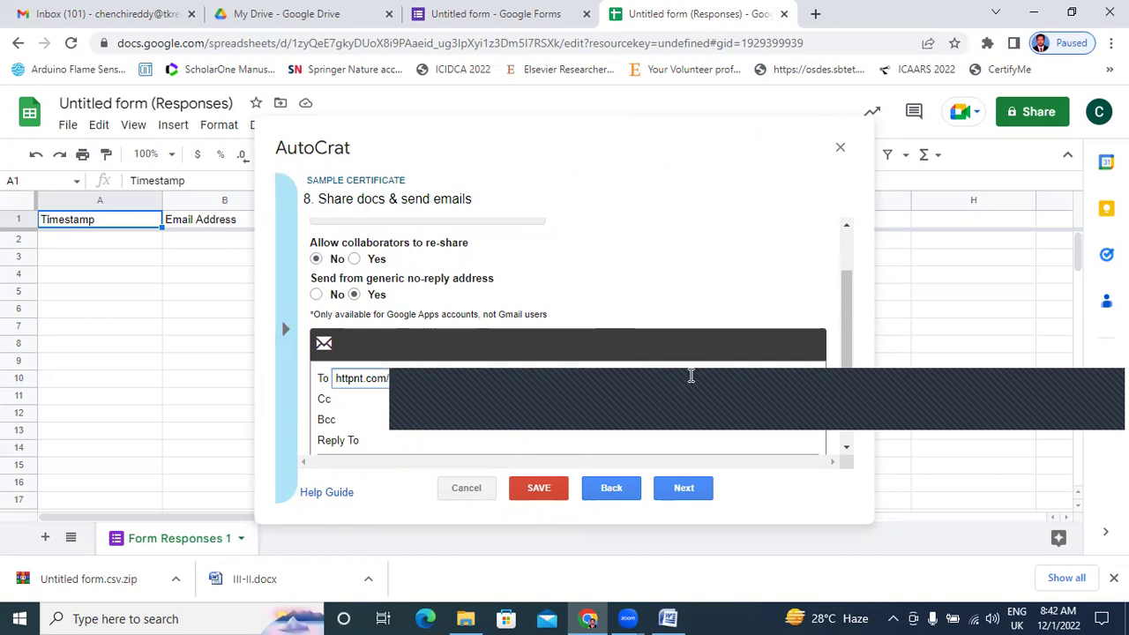
key(BackSpace)
key(BackSpace)
key(BackSpace)
key(BackSpace)
key(BackSpace)
key(BackSpace)
key(BackSpace)
key(BackSpace)
key(BackSpace)
text(<<)
text(Eamil)
key(BackSpace)
key(BackSpace)
key(BackSpace)
click(287, 336)
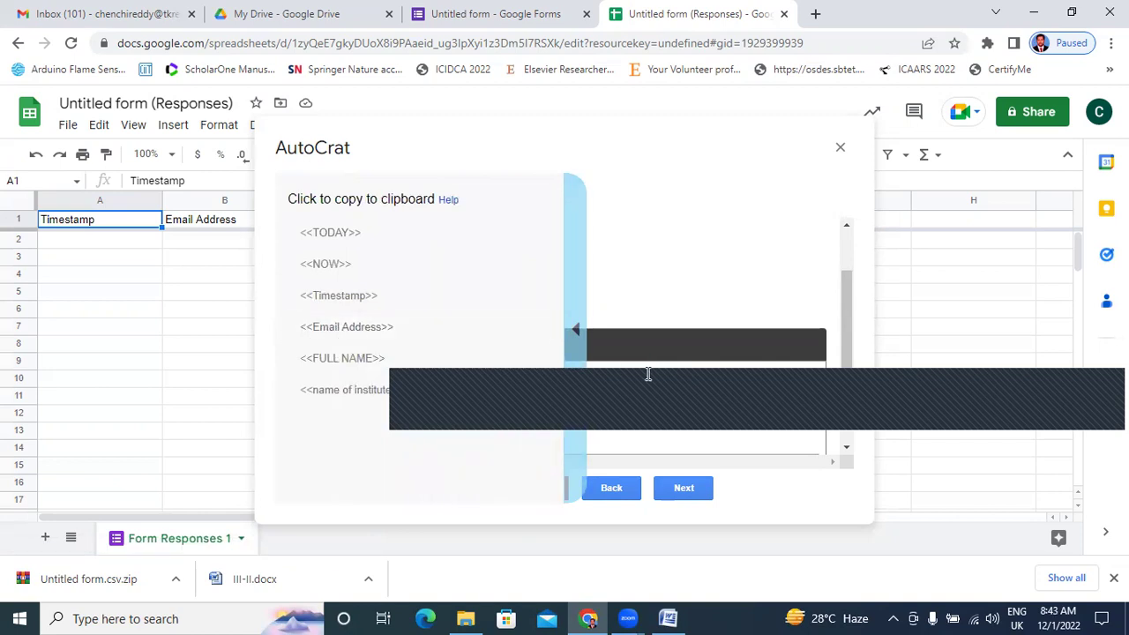
click(582, 335)
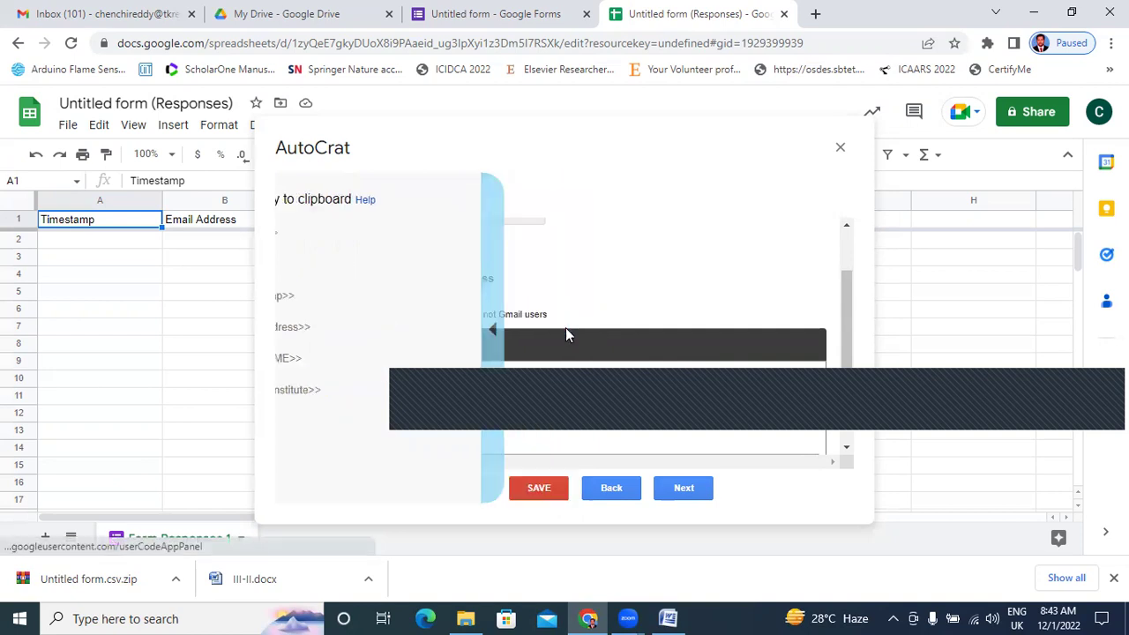
Copy the 'Certificate of Participation' line from the certificate document in Word
scroll(464, 380, down, 3)
click(385, 336)
click(668, 618)
click(513, 275)
drag(505, 275, 695, 270)
right_click(631, 270)
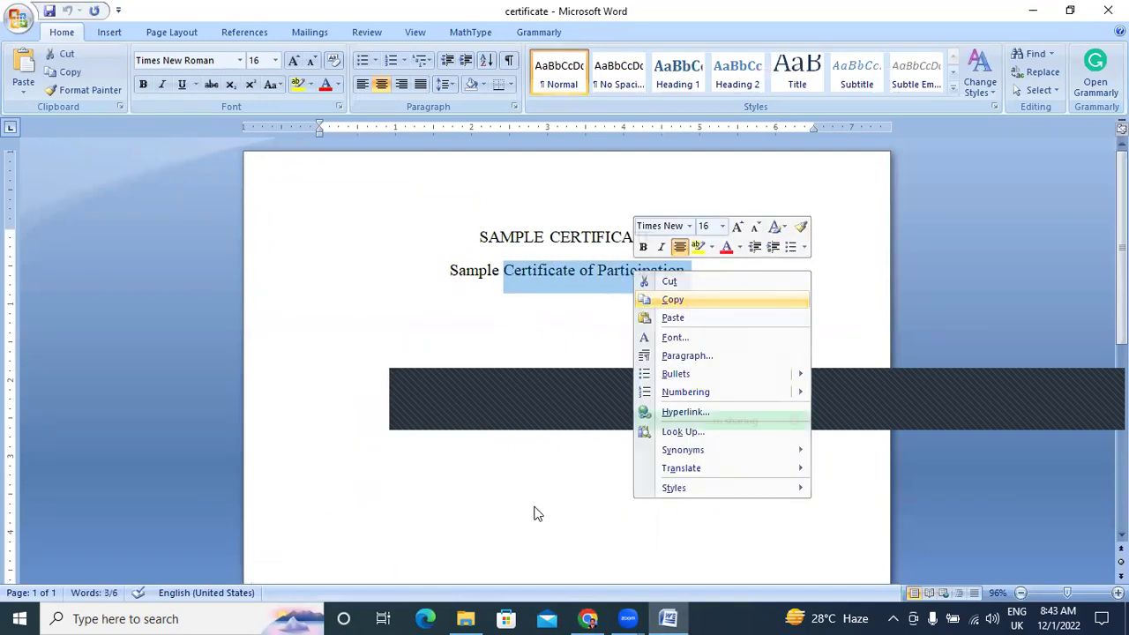
Paste 'Certificate of Participation' as the AutoCrat email subject and message body
key(alt+Tab)
key(ctrl+v)
click(418, 356)
key(ctrl+v)
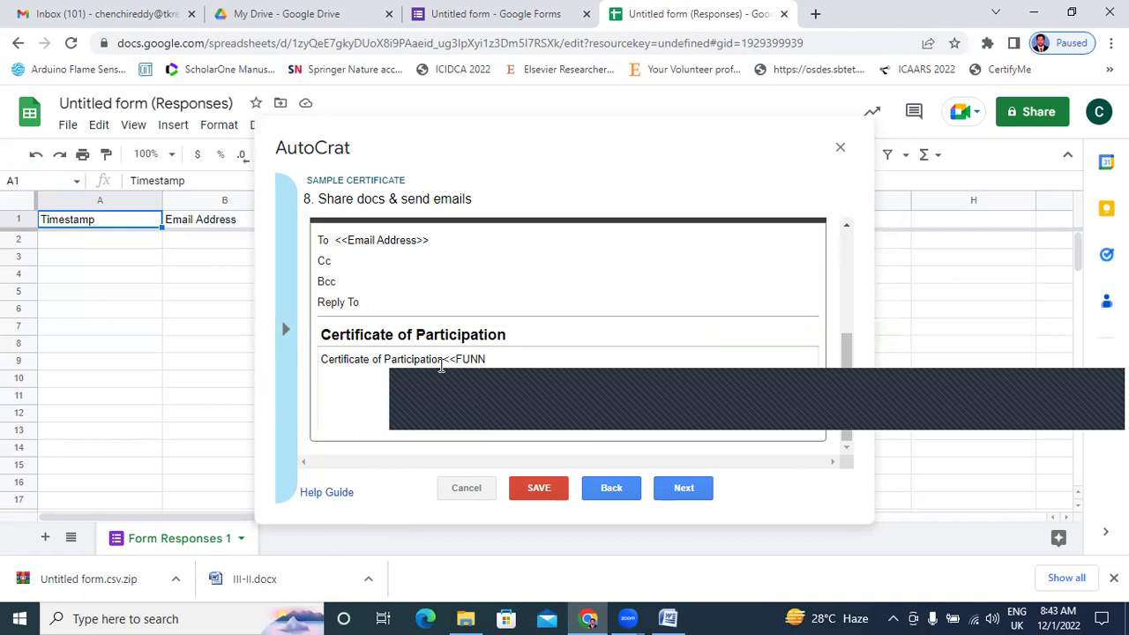
Open SAMPLE TEMPLATE1 from Downloads in Word to check its tags, then return to AutoCrat
click(668, 618)
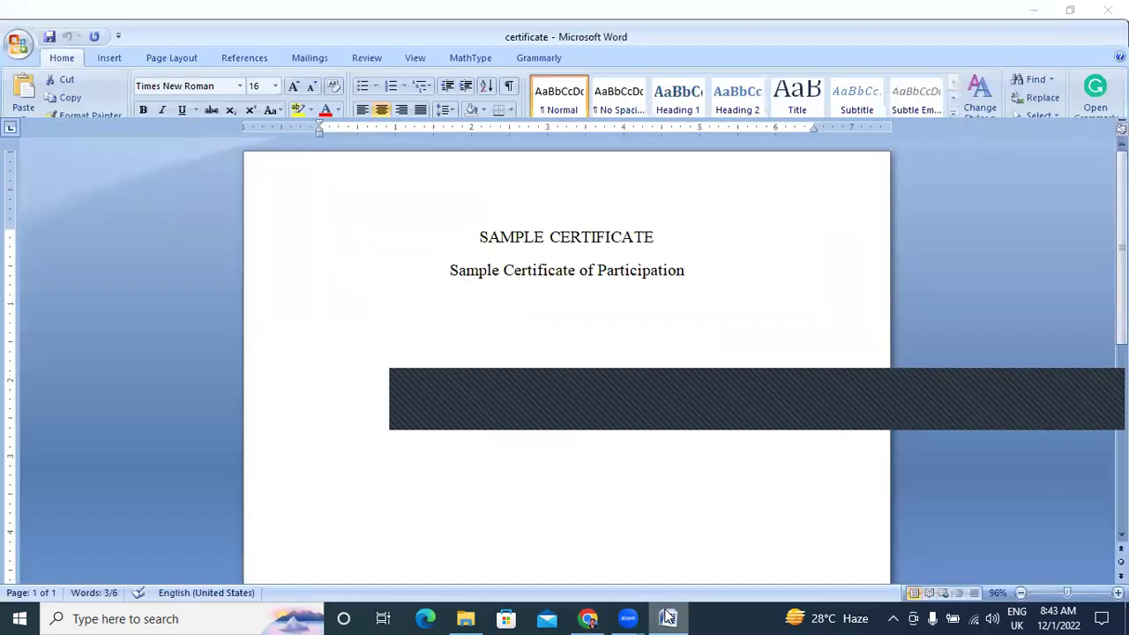
click(466, 619)
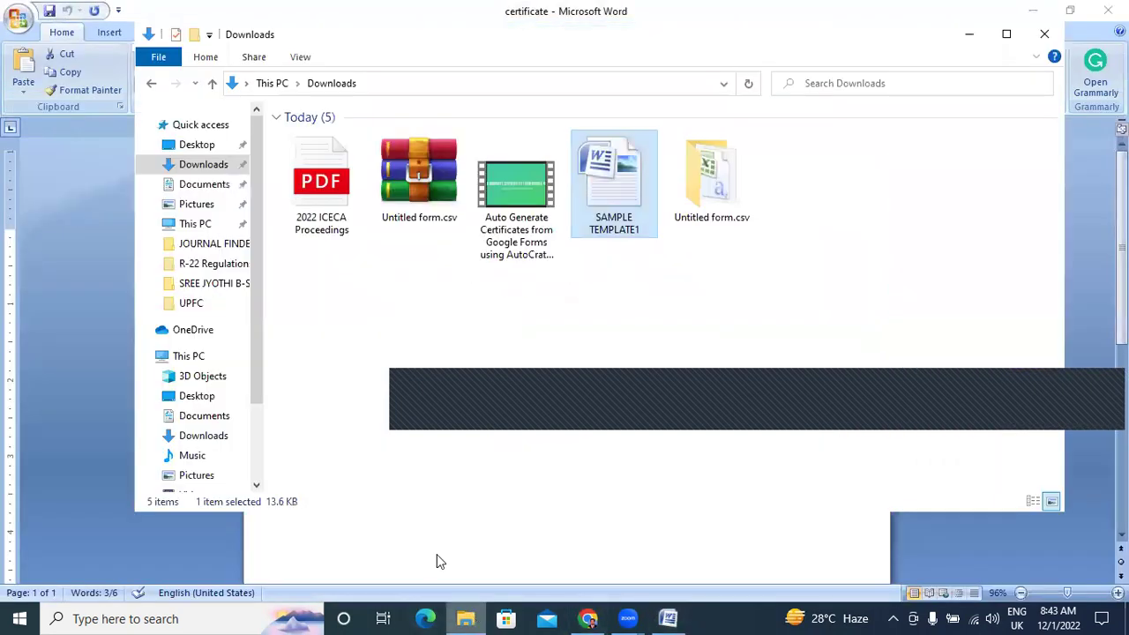
double_click(615, 206)
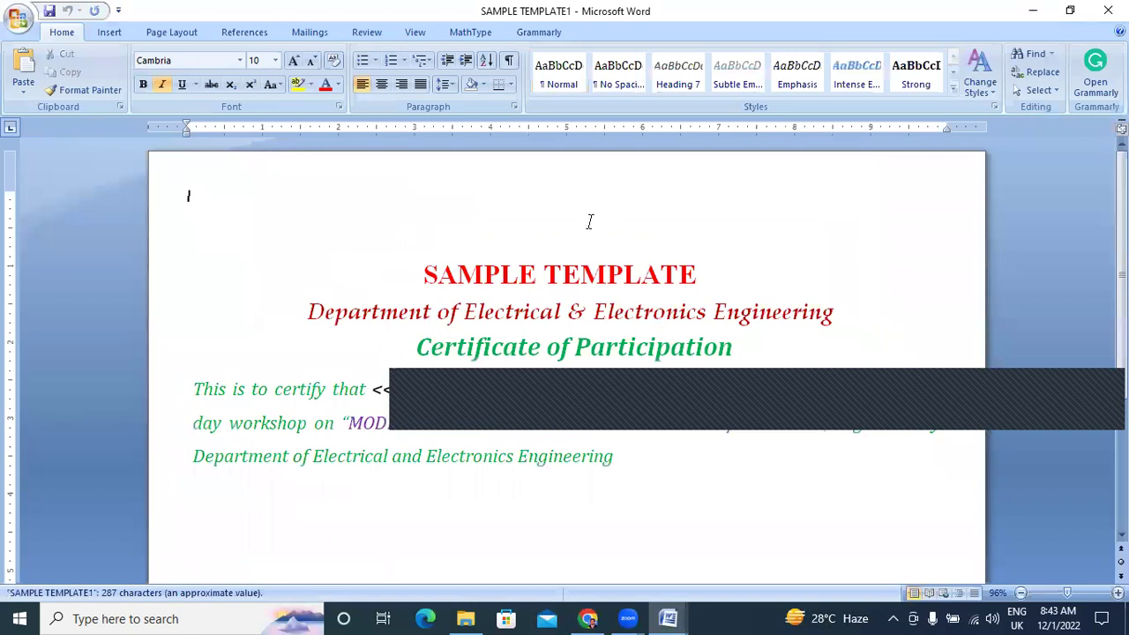
click(587, 618)
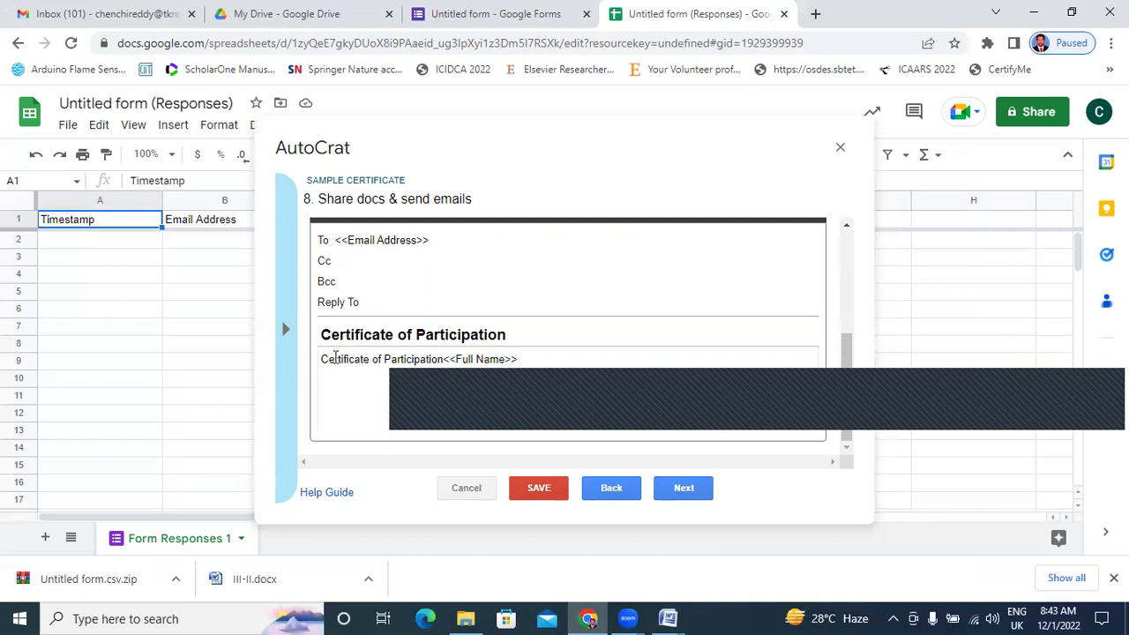
Enable the form-submit trigger and a four-hour time trigger, then save the SAMPLE CERTIFICATE job
click(697, 498)
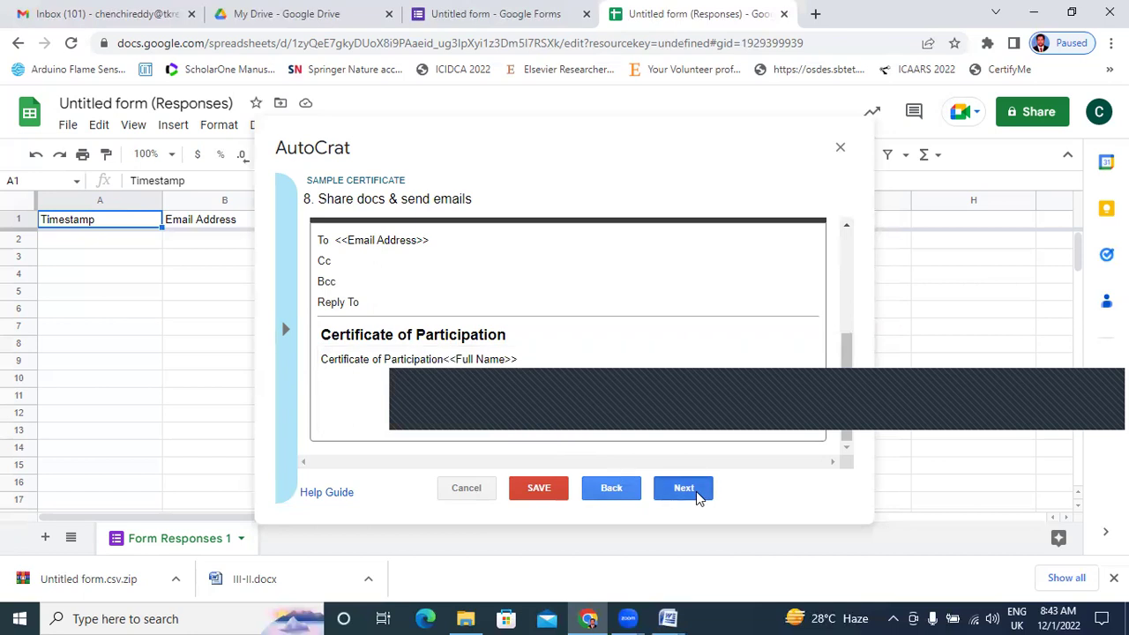
click(310, 247)
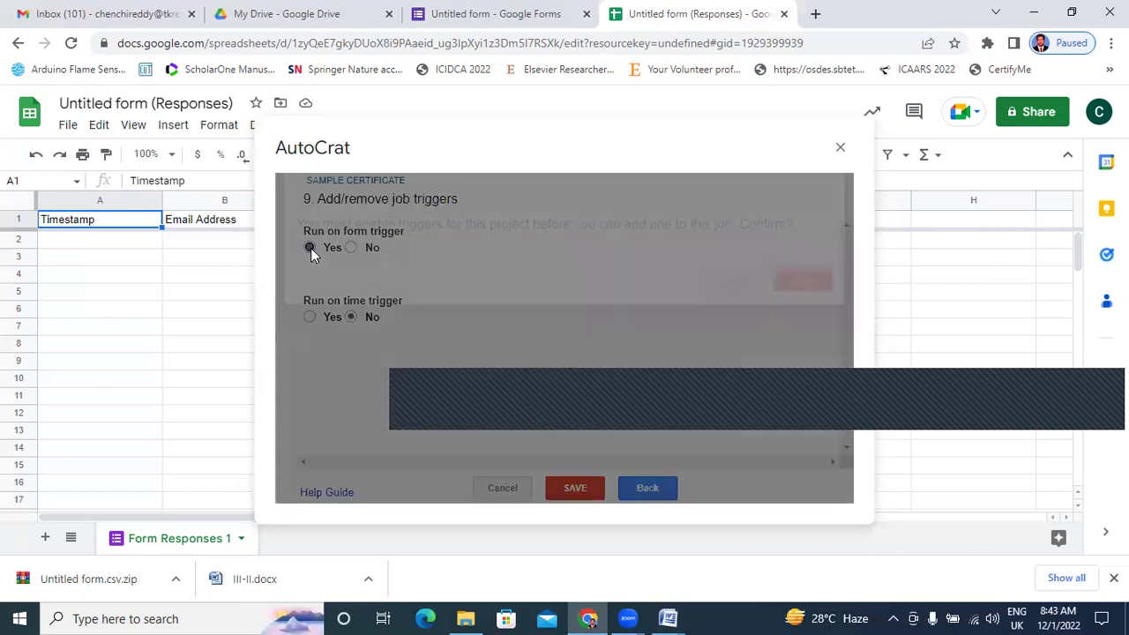
click(808, 327)
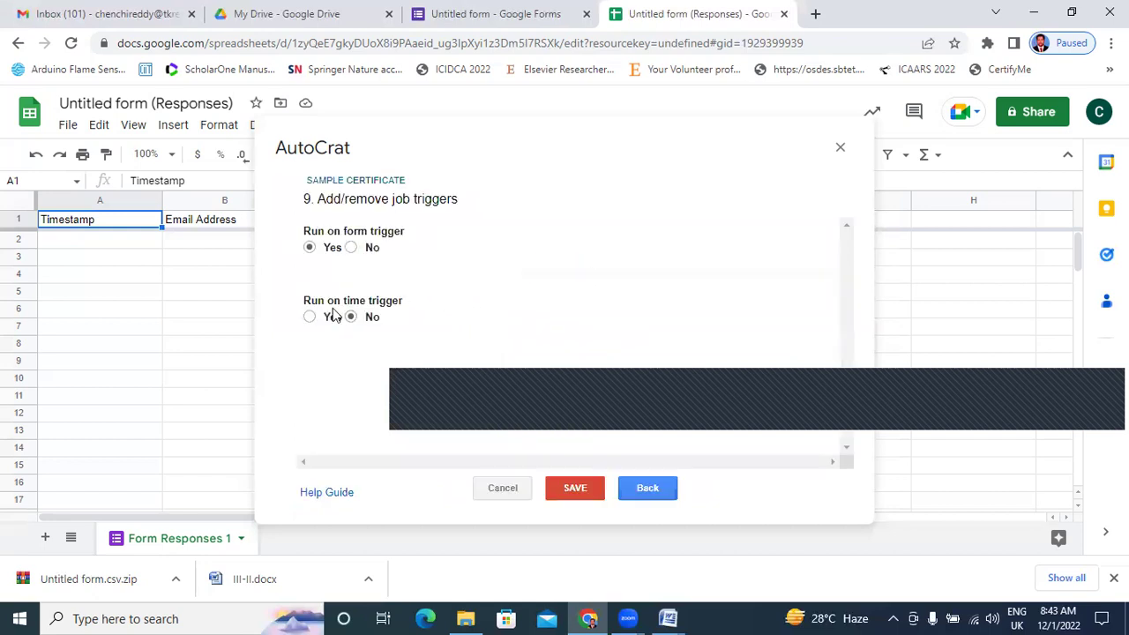
click(310, 318)
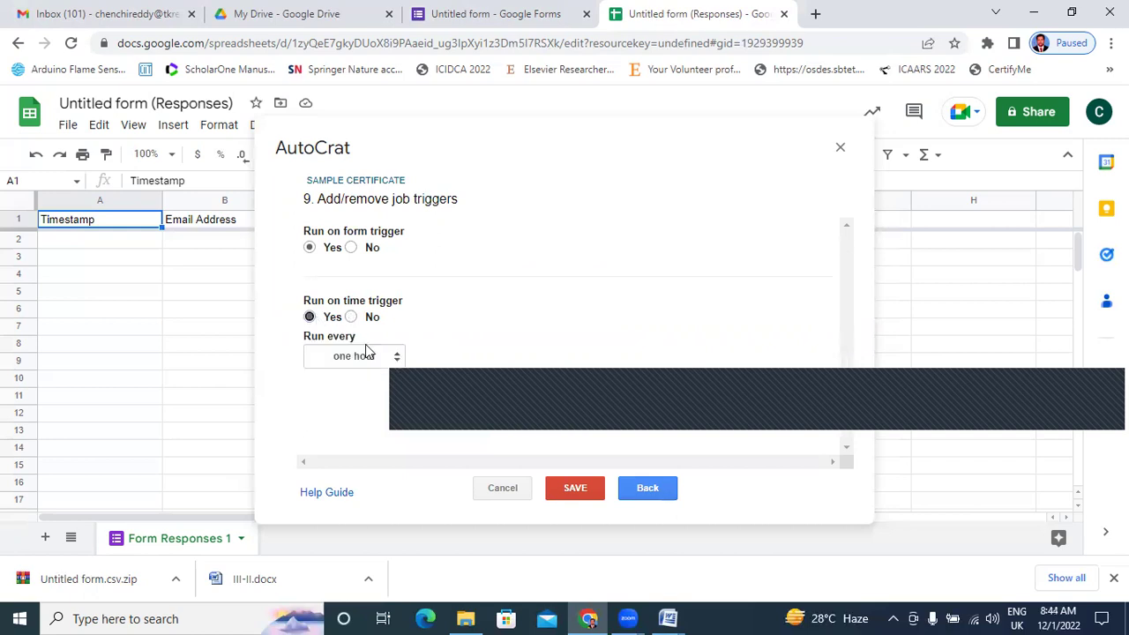
click(394, 362)
click(378, 412)
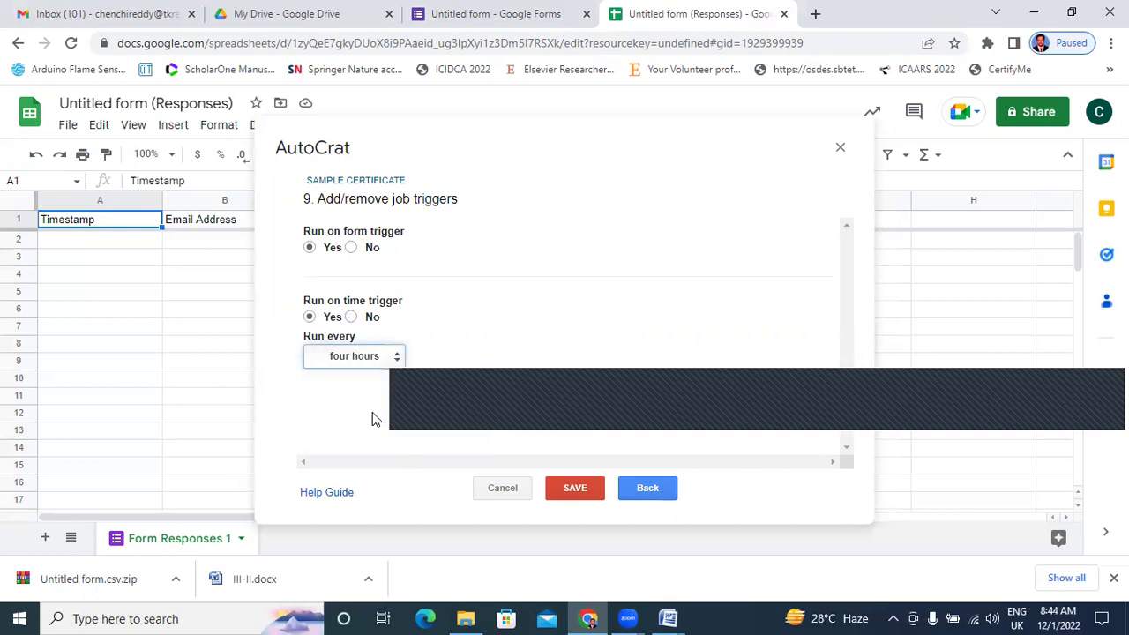
click(575, 490)
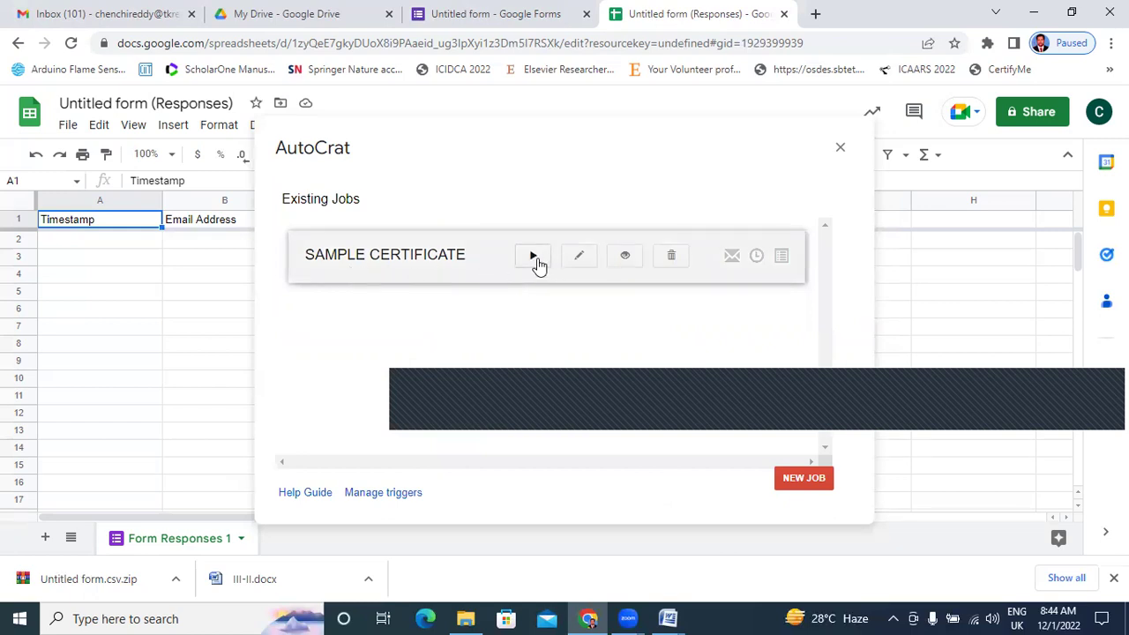
Run the SAMPLE CERTIFICATE job, close AutoCrat, and switch to the form's responses page
click(534, 260)
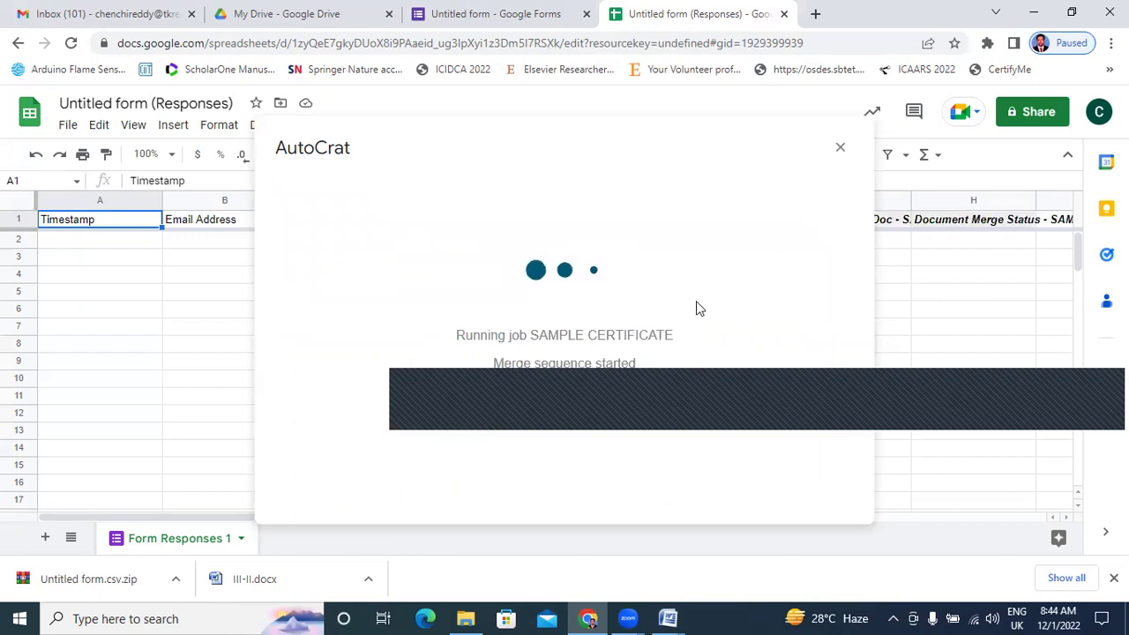
click(840, 148)
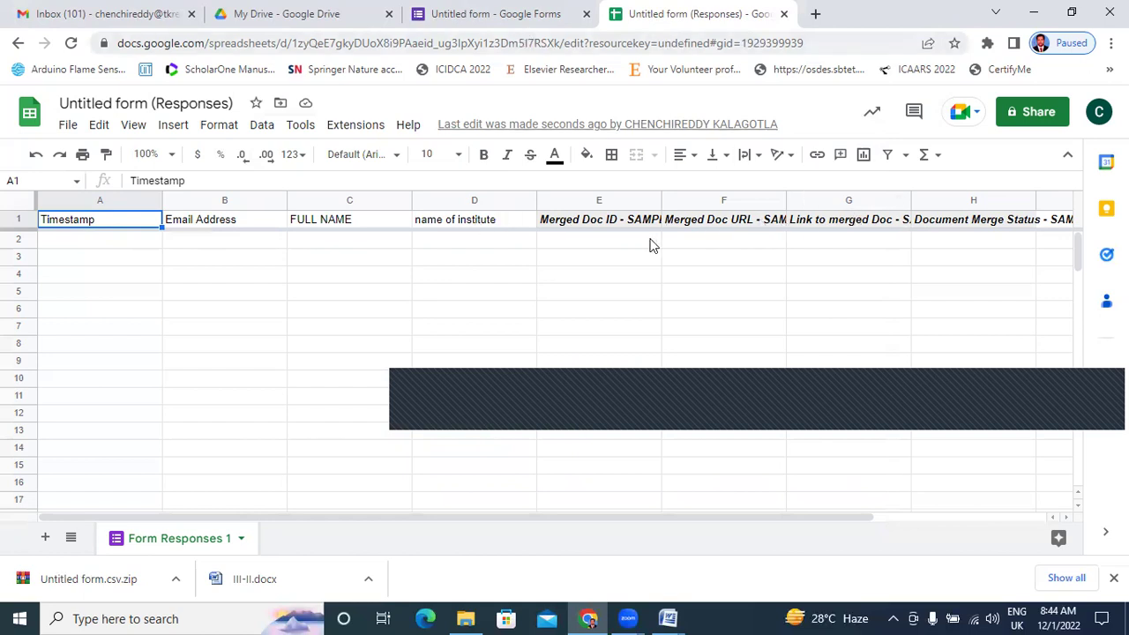
click(536, 13)
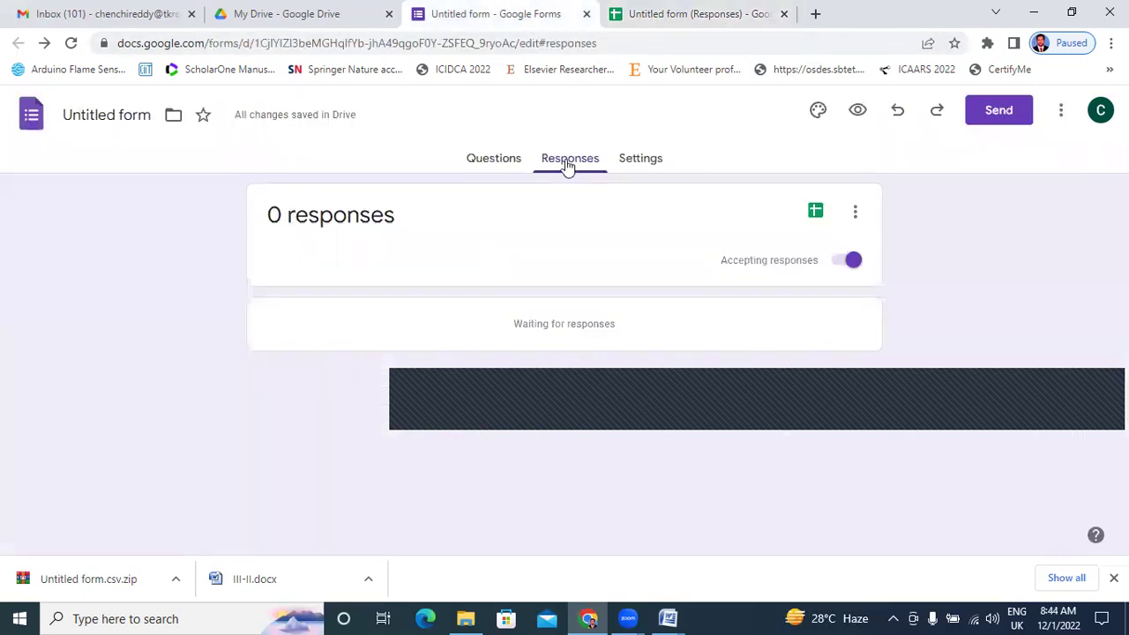
Open the live SAMPLE CERTIFICATE form in preview to fill it in
click(857, 113)
scroll(567, 308, down, 5)
scroll(532, 292, up, 5)
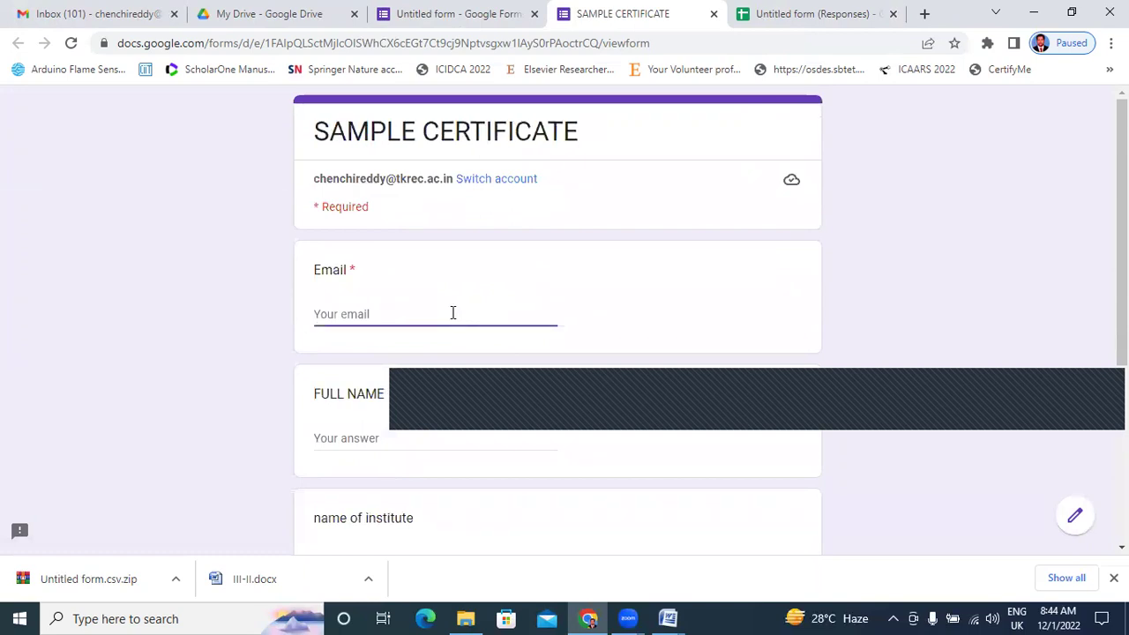
click(134, 7)
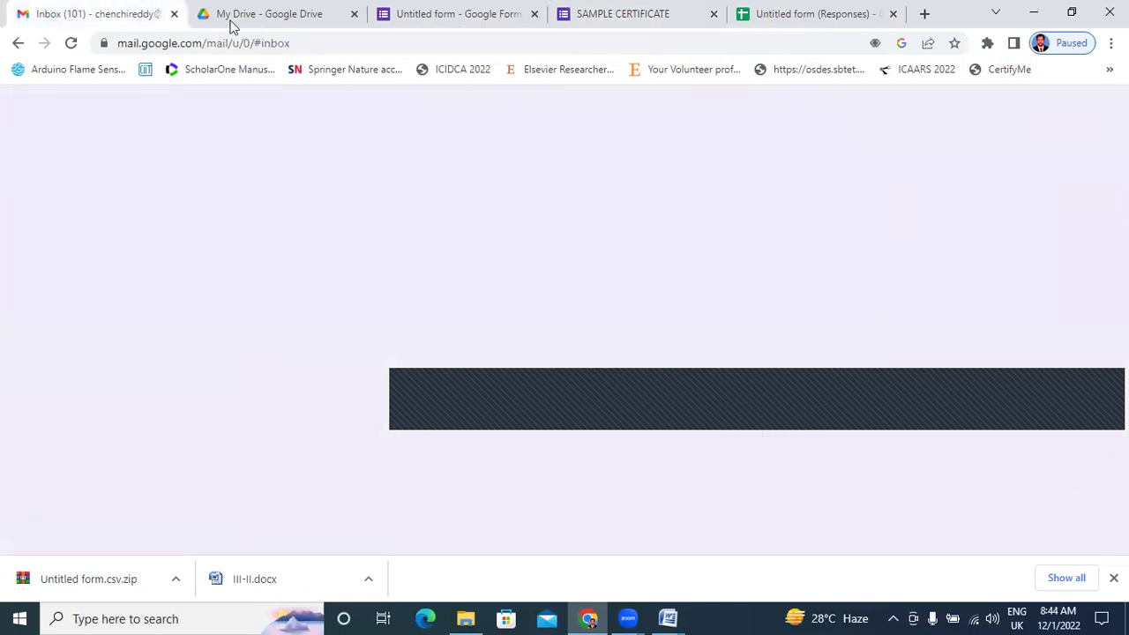
click(1098, 112)
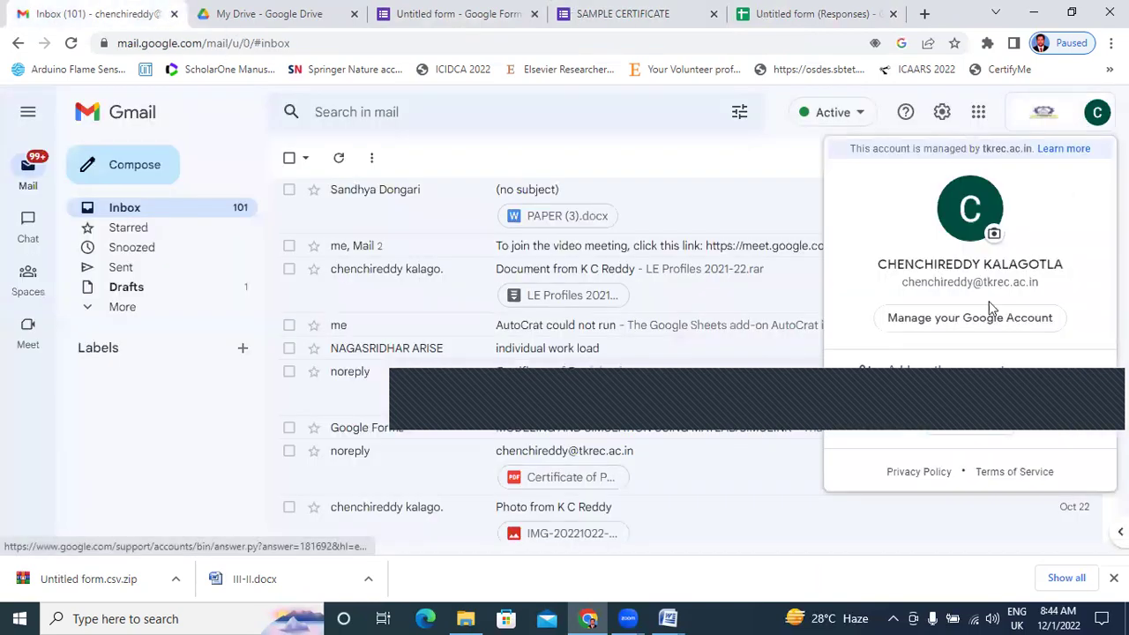
drag(903, 282, 1043, 284)
key(ctrl+c)
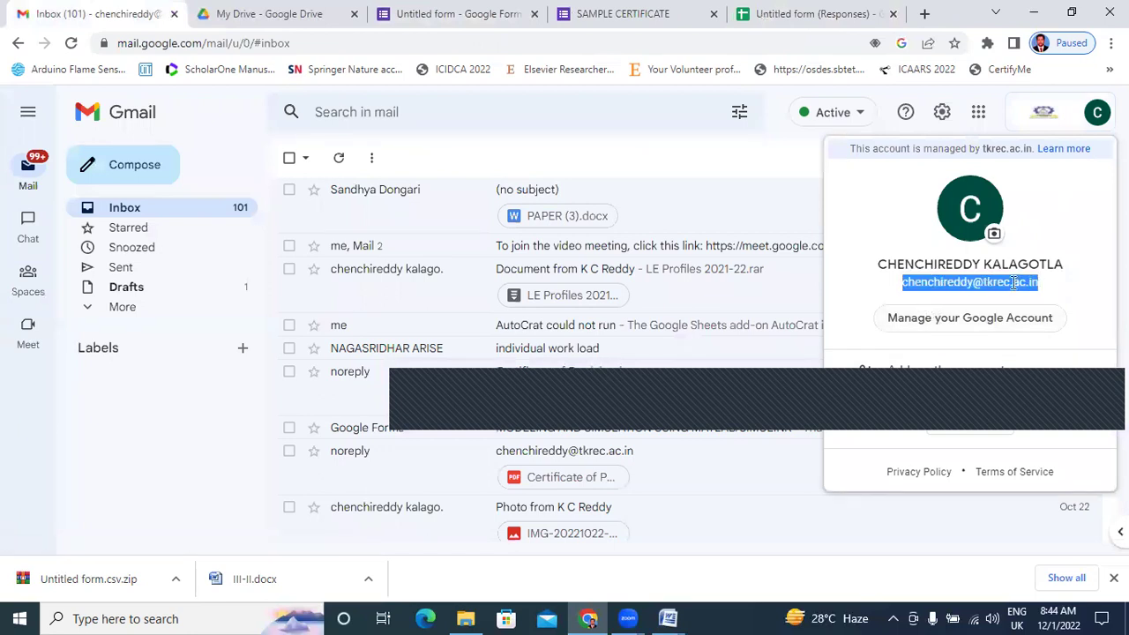
right_click(1014, 283)
click(523, 18)
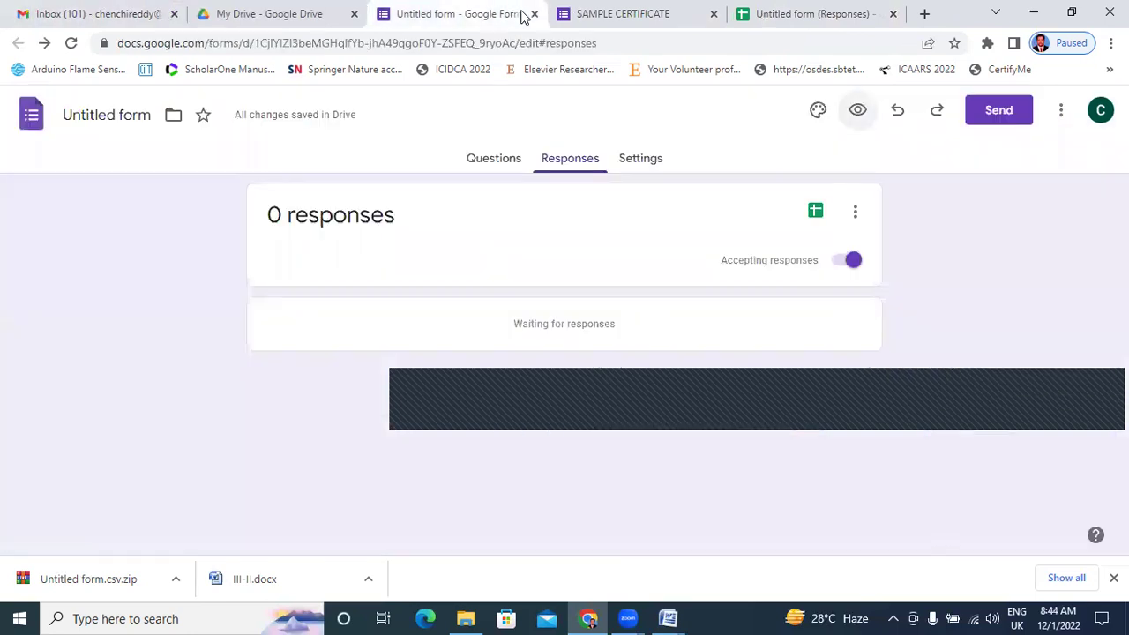
click(616, 13)
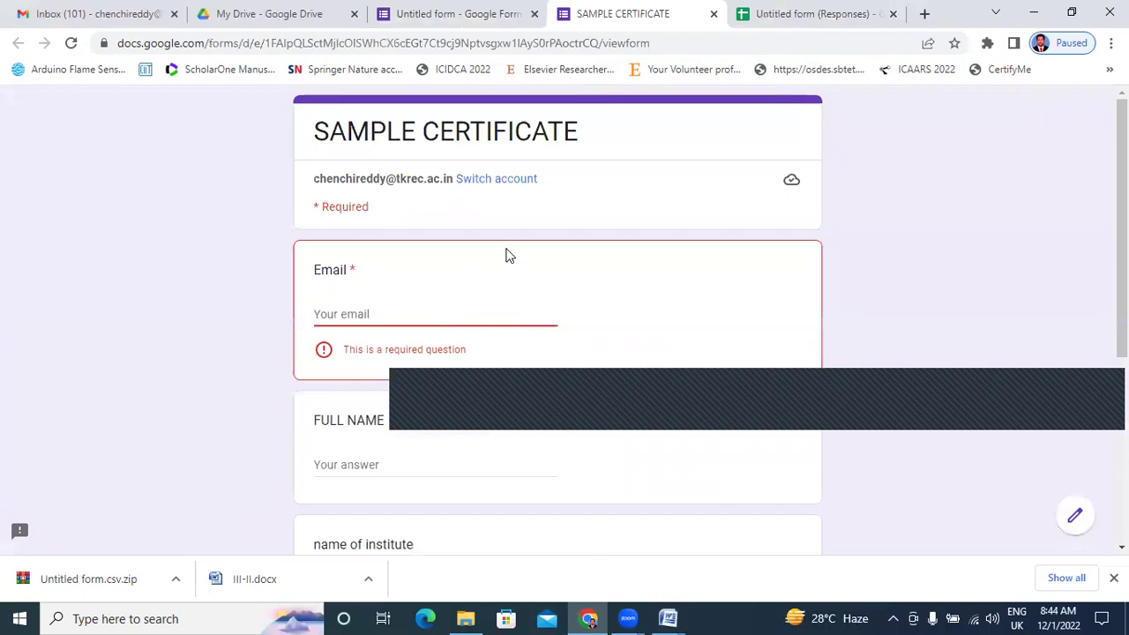
Submit a test response with the copied e-mail, the participant's full name and institute TKREC
key(ctrl+v)
click(402, 438)
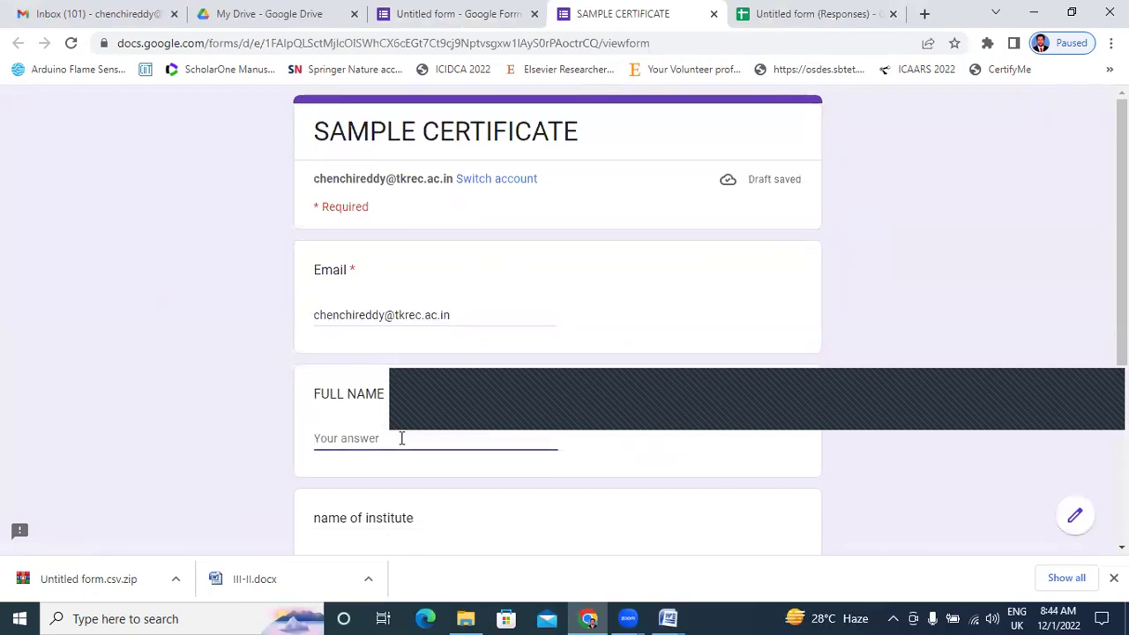
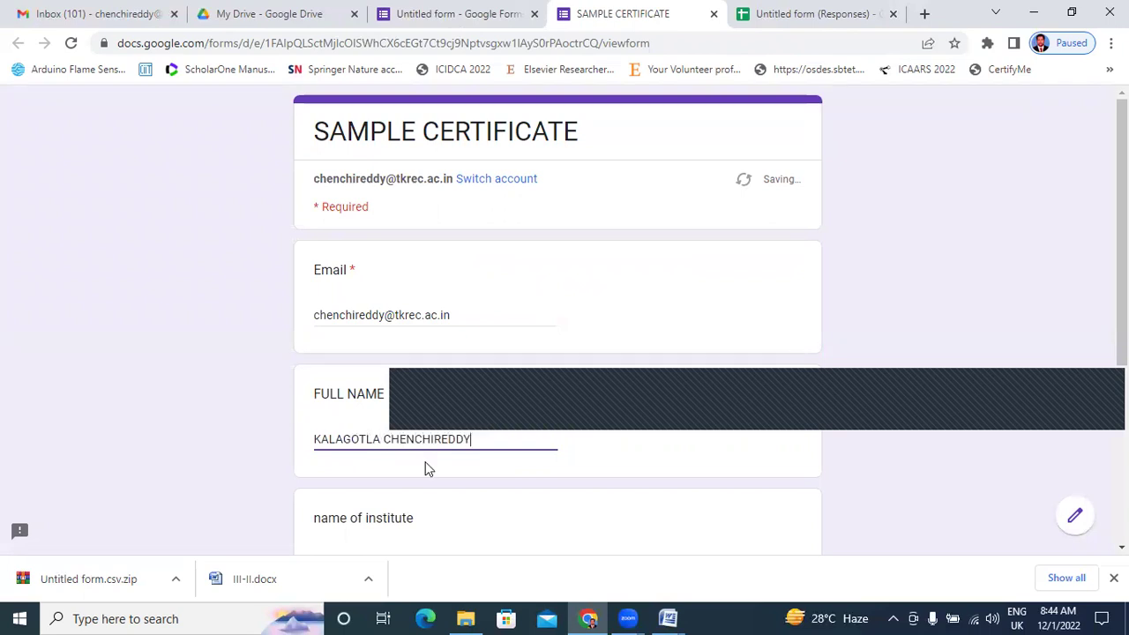
scroll(423, 467, down, 3)
click(439, 289)
text(TKREC)
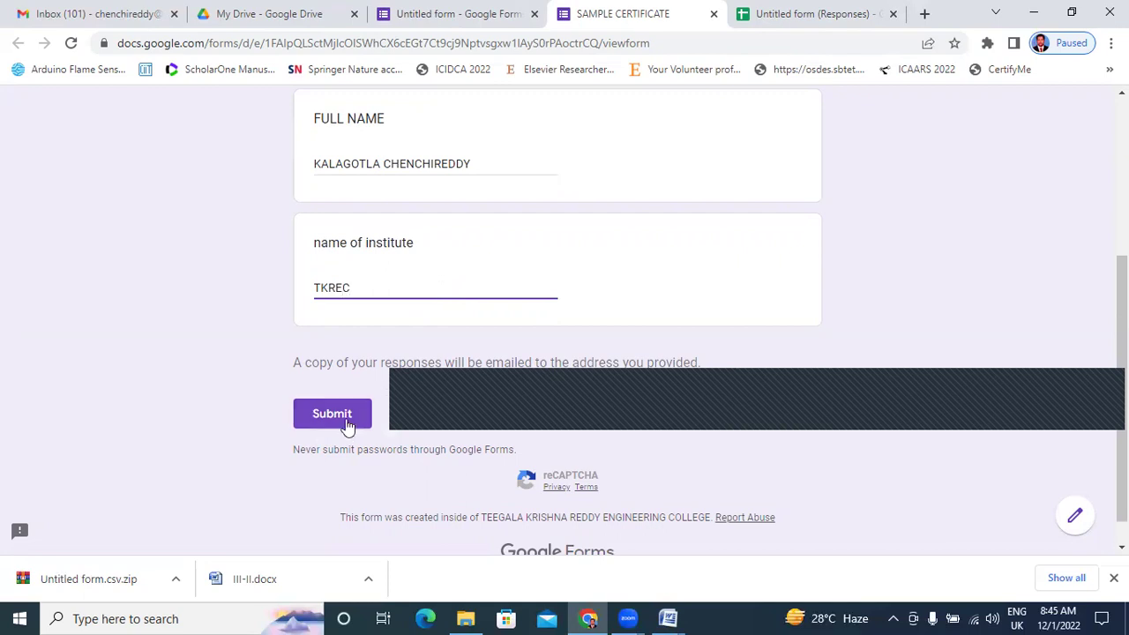
click(344, 426)
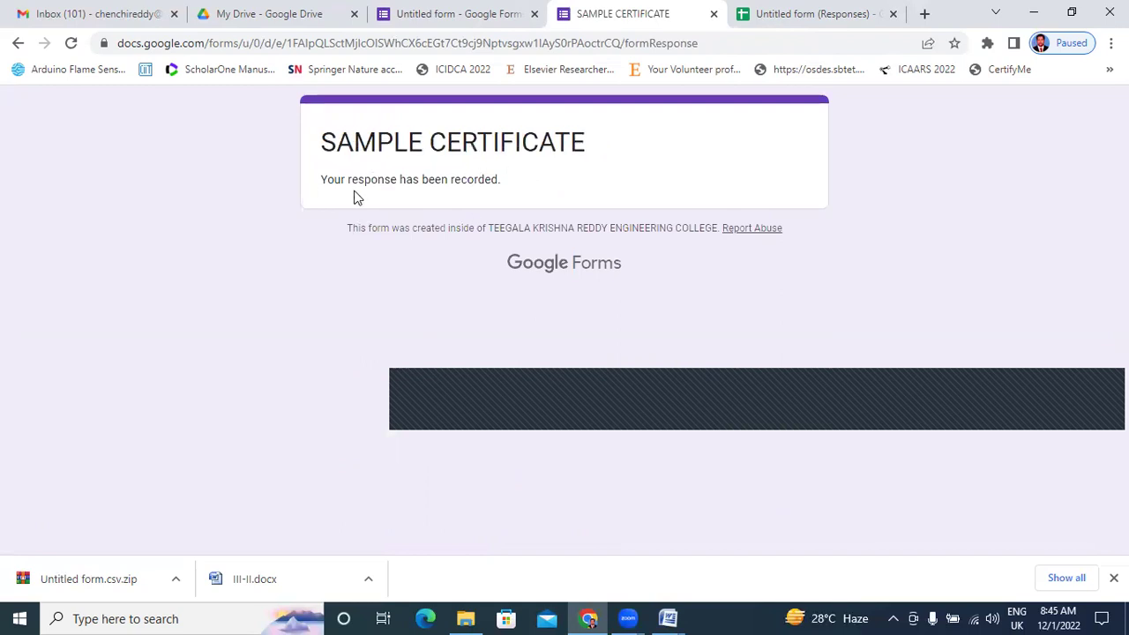
click(813, 14)
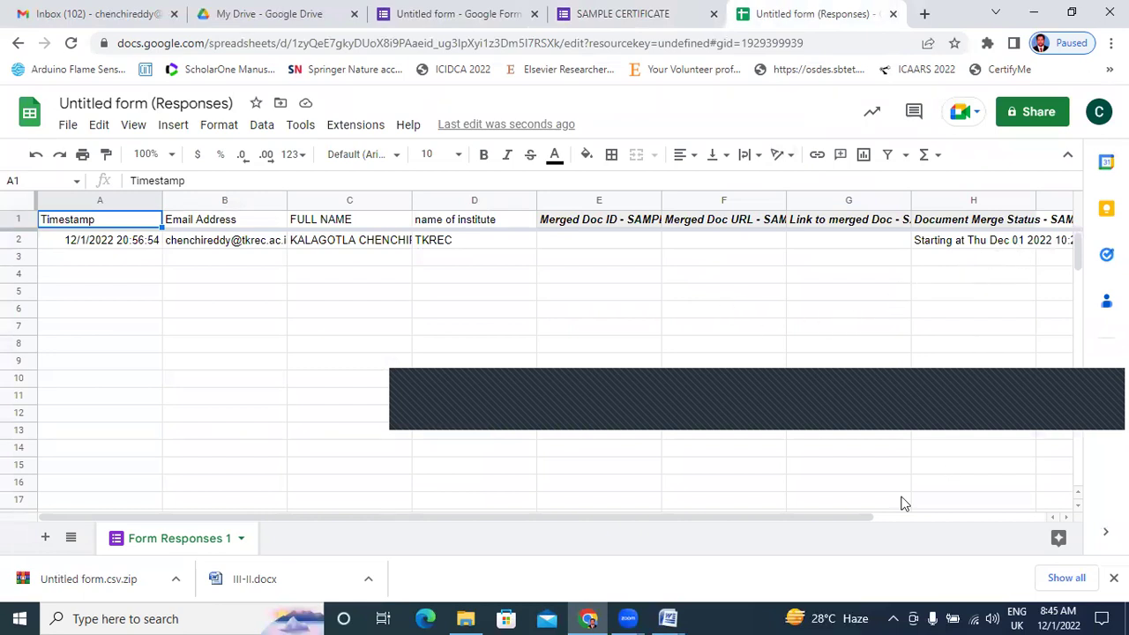
Check row 2's merge status and G2 HYPERLINK formula, then open the certificate PDF from F2
drag(852, 518, 974, 519)
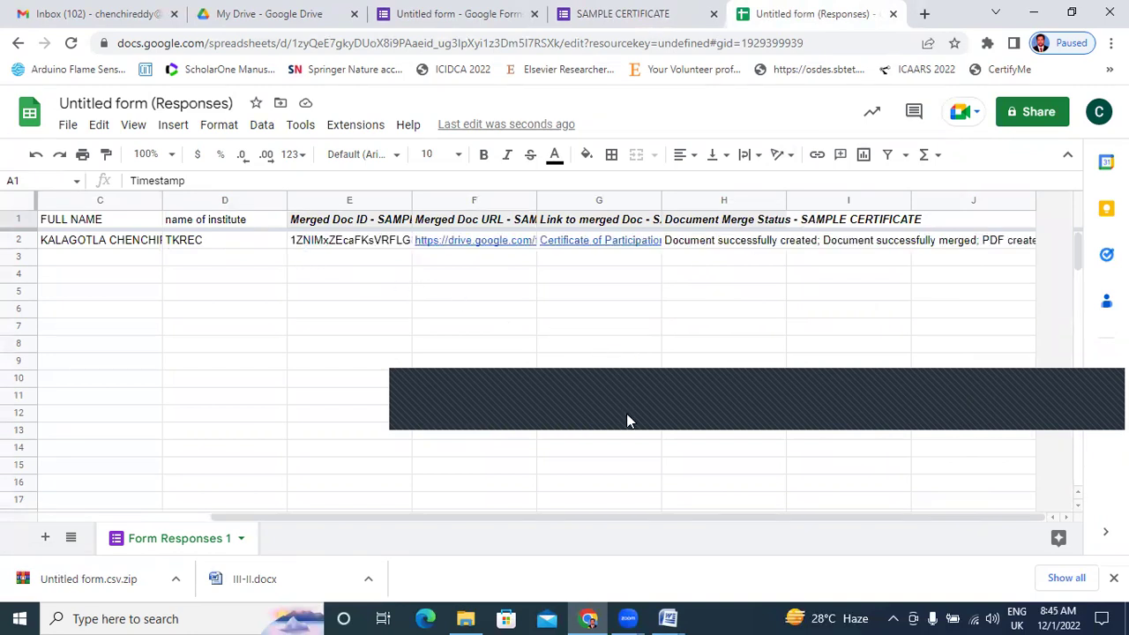
drag(759, 522, 194, 257)
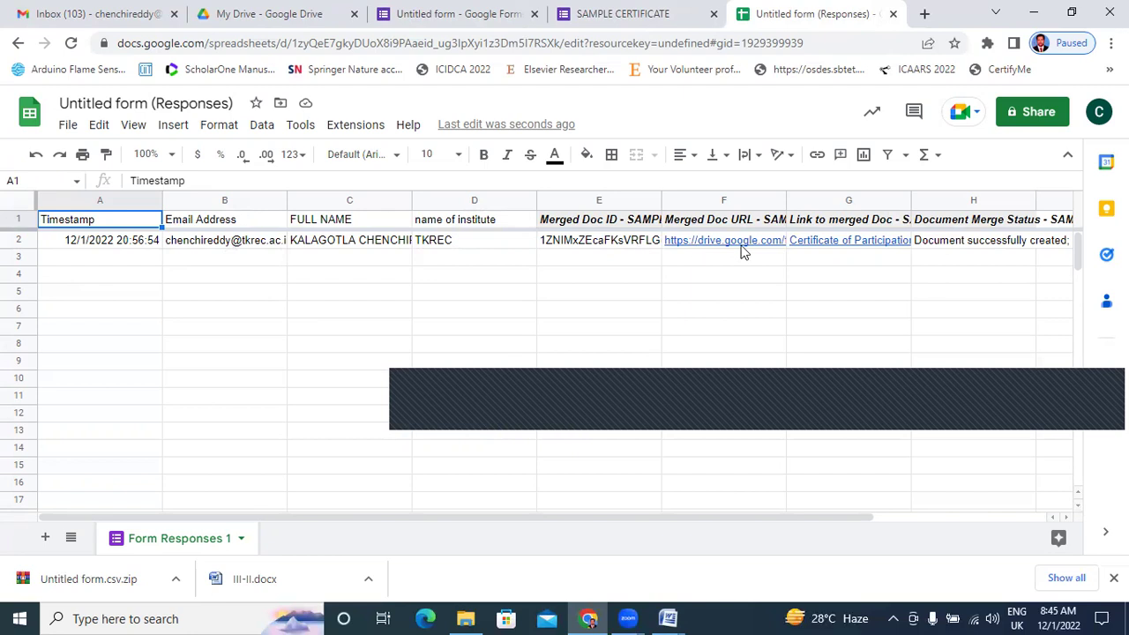
click(827, 250)
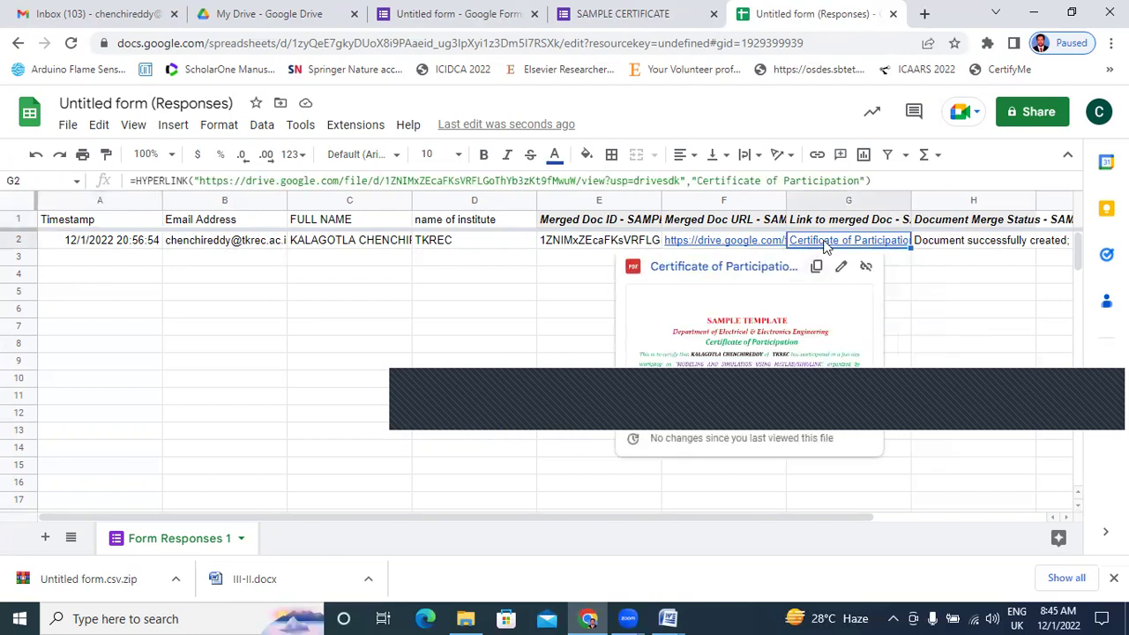
double_click(826, 247)
click(743, 314)
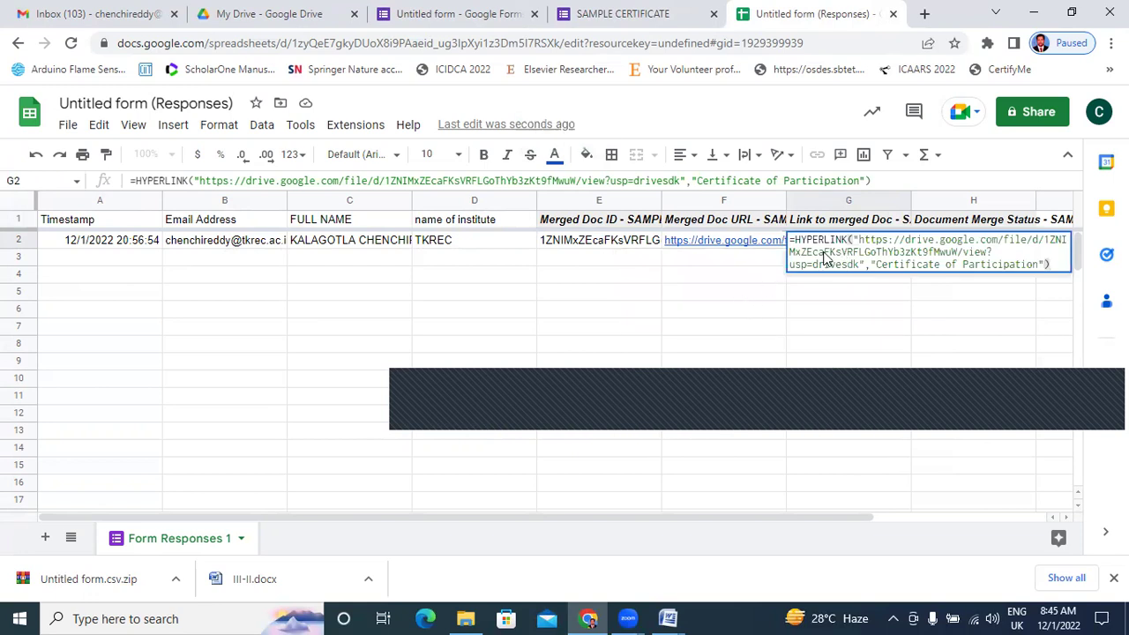
click(855, 245)
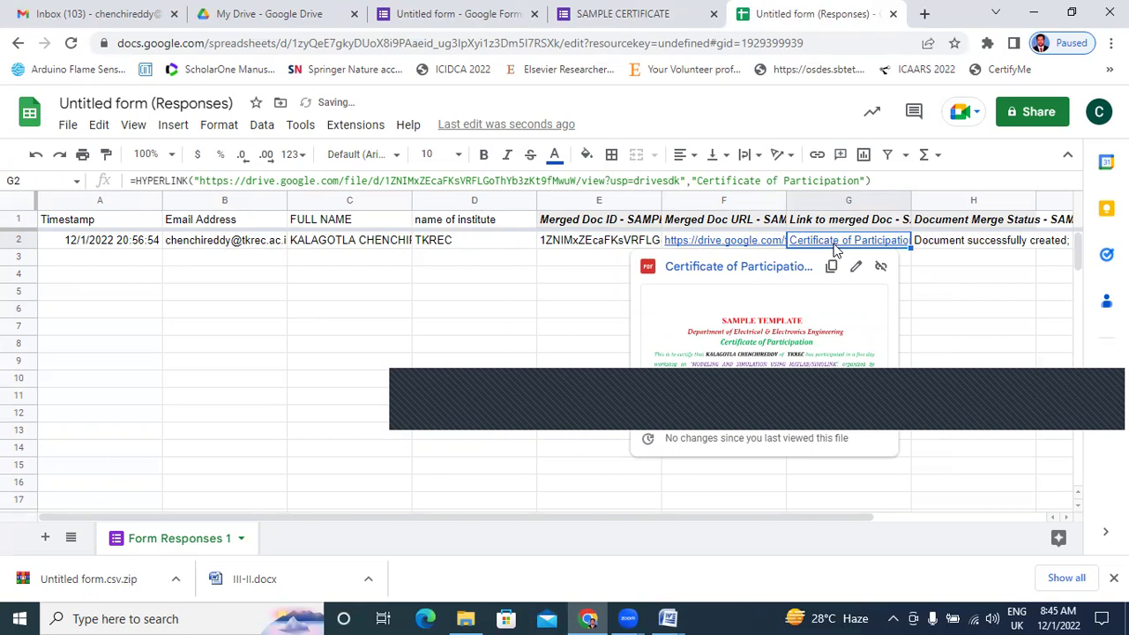
click(736, 245)
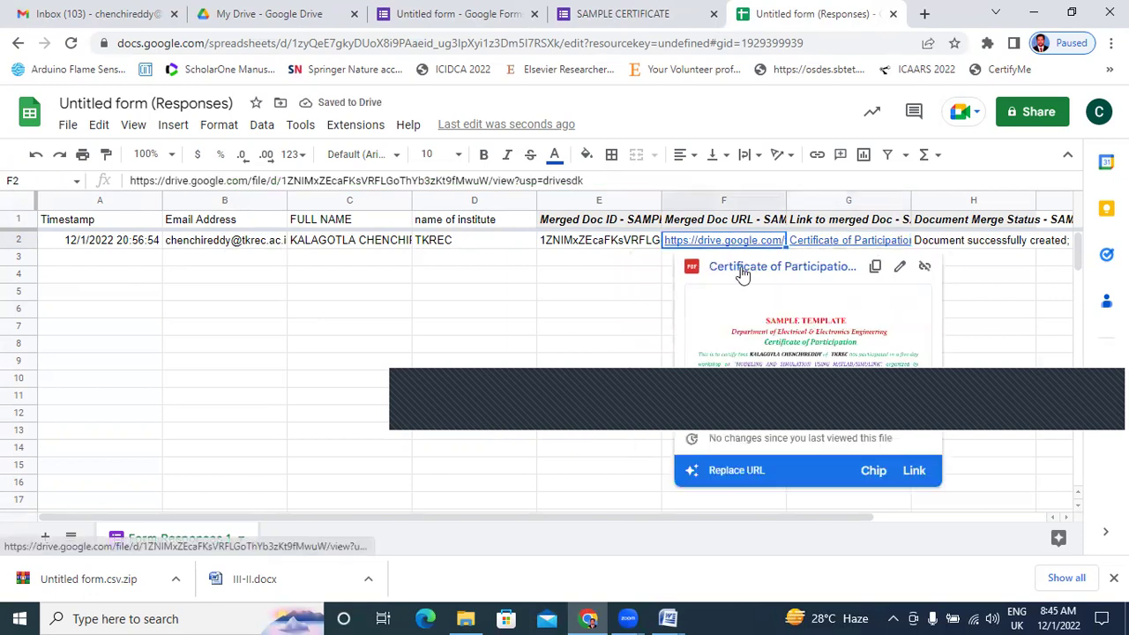
click(743, 267)
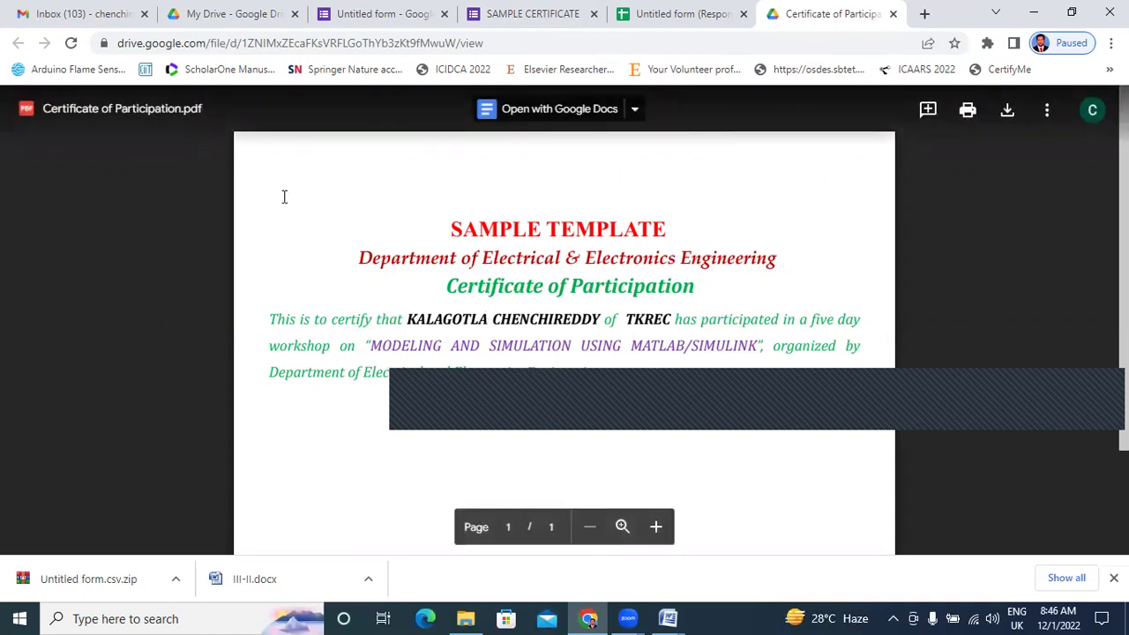
After reviewing the certificate PDF in Drive, switch to the Gmail inbox tab
click(84, 14)
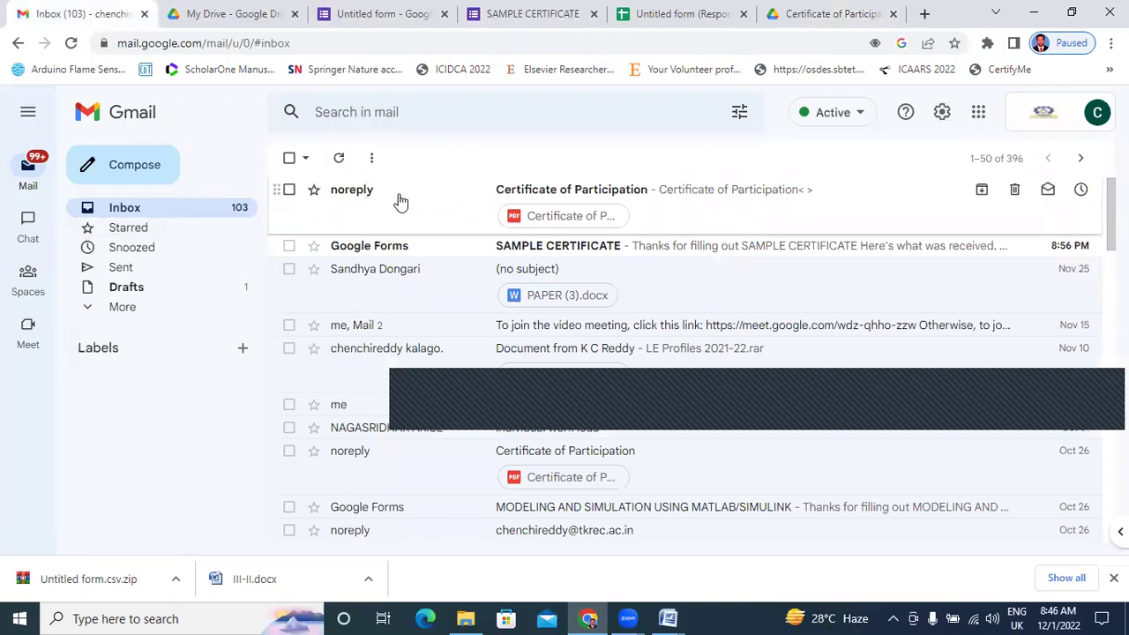
Download the PDF attached to the noreply Certificate of Participation e-mail and reveal it in Downloads
click(669, 200)
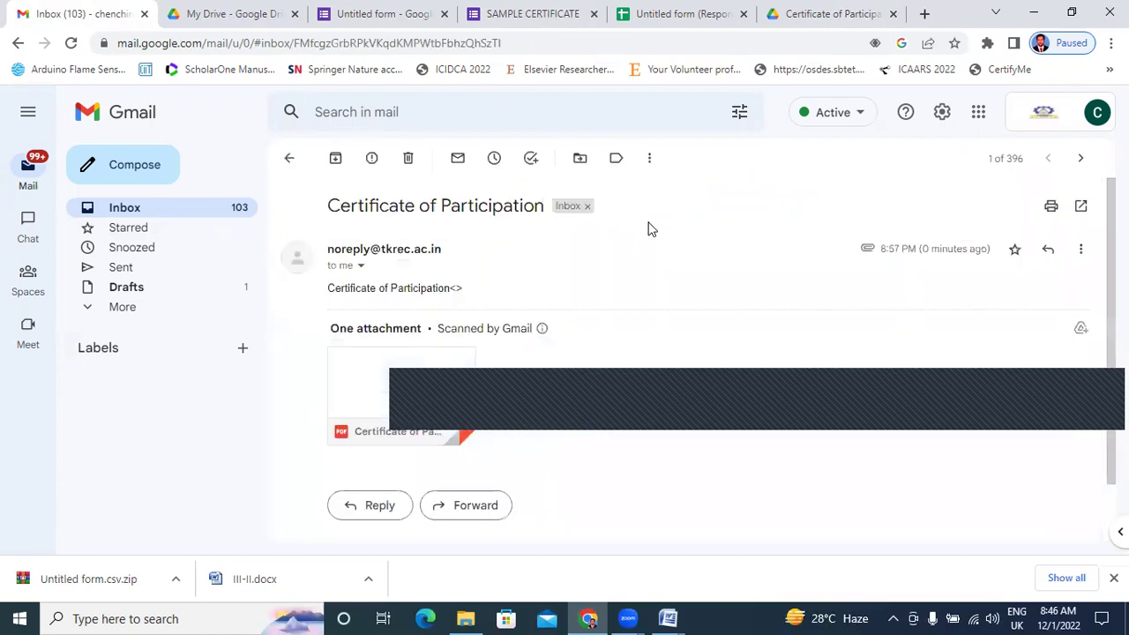
click(424, 381)
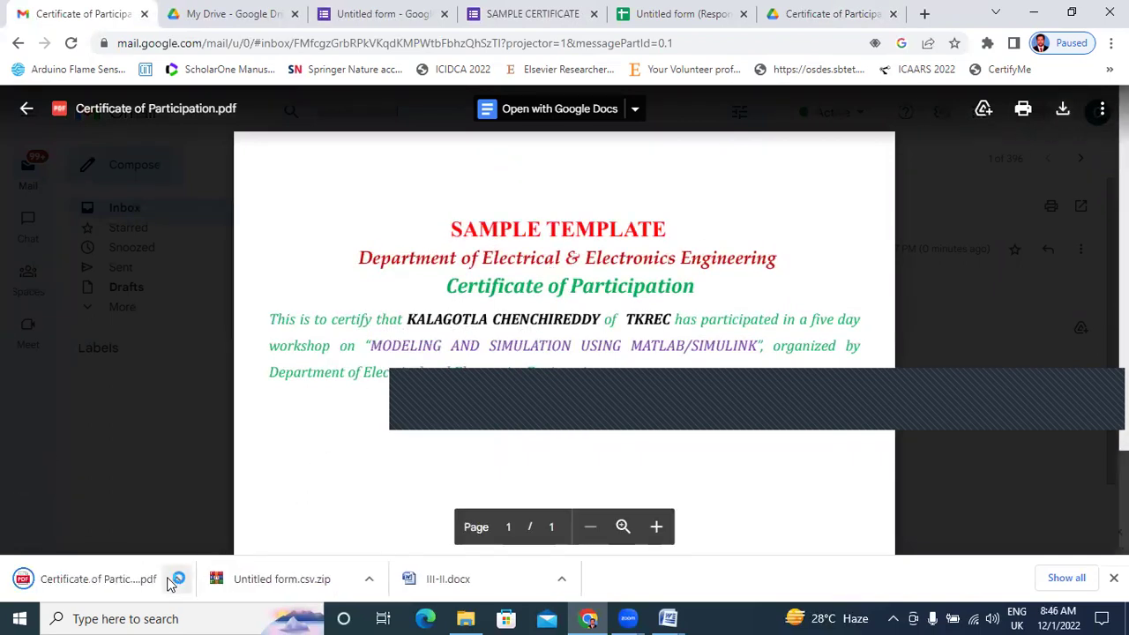
click(173, 585)
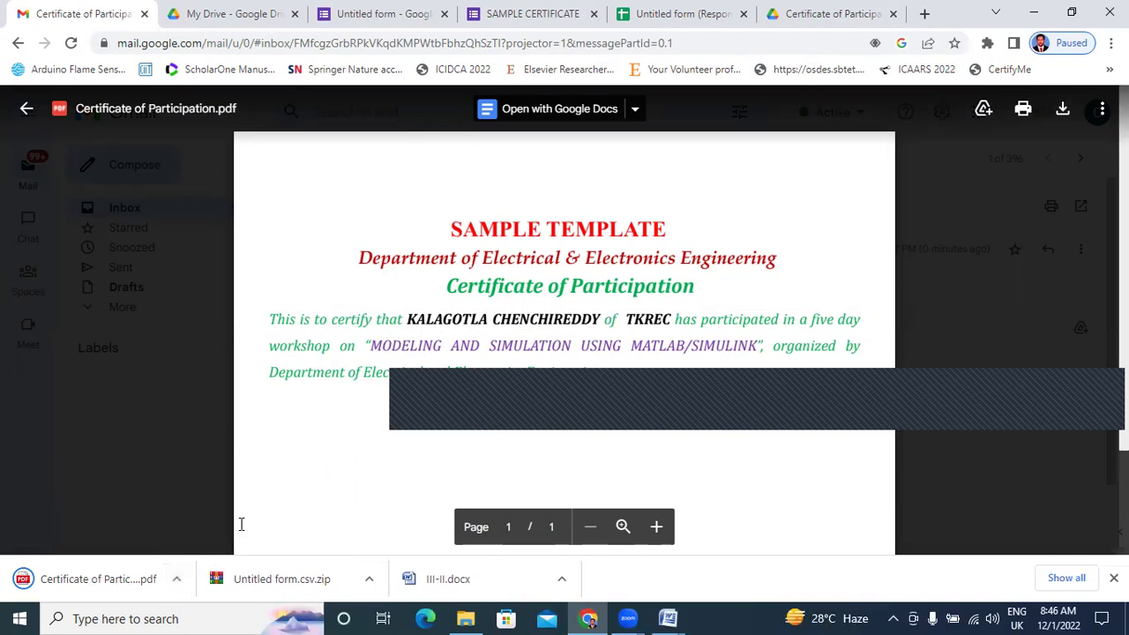
click(176, 579)
click(233, 522)
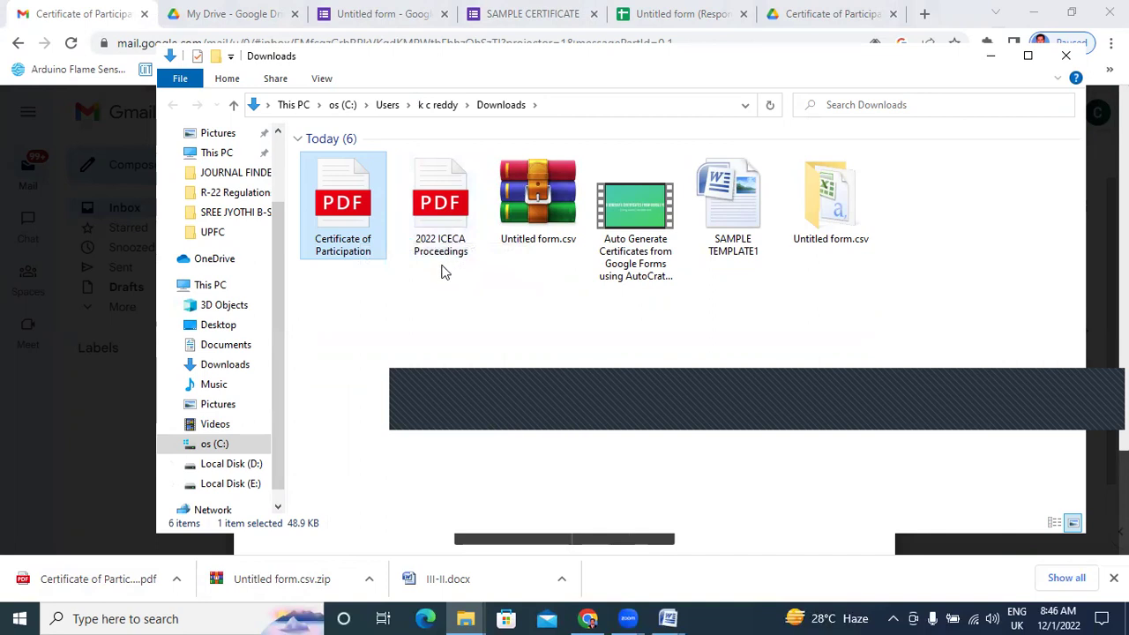
Open Certificate of Participation from Downloads, maximise Explorer, and bring the Edge PDF window forward
double_click(366, 225)
click(1028, 56)
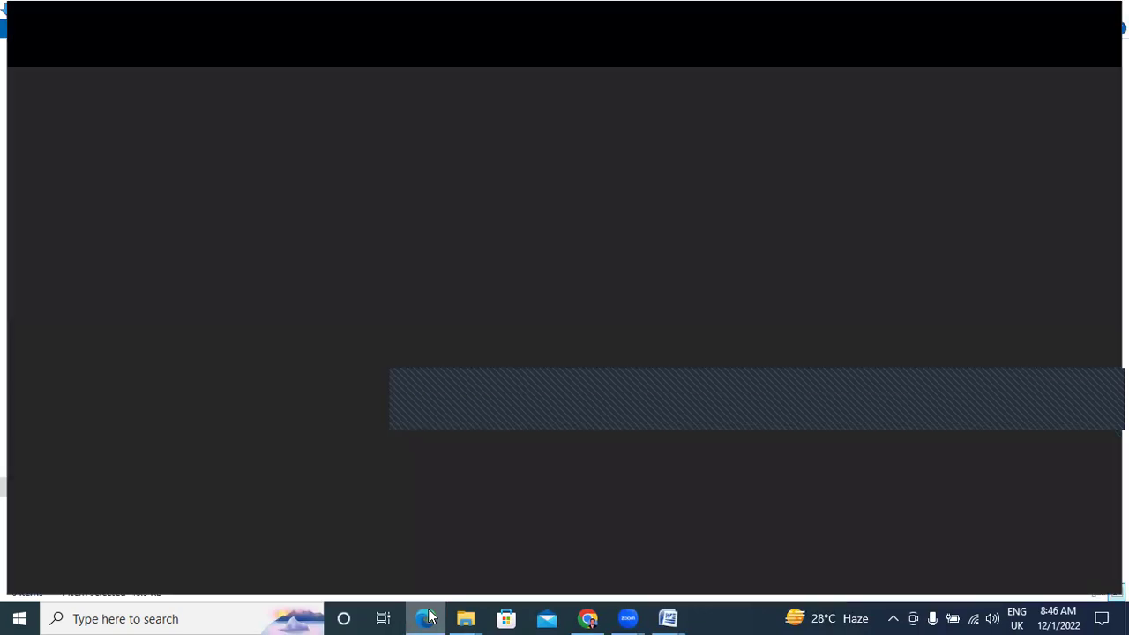
mouse_move(427, 617)
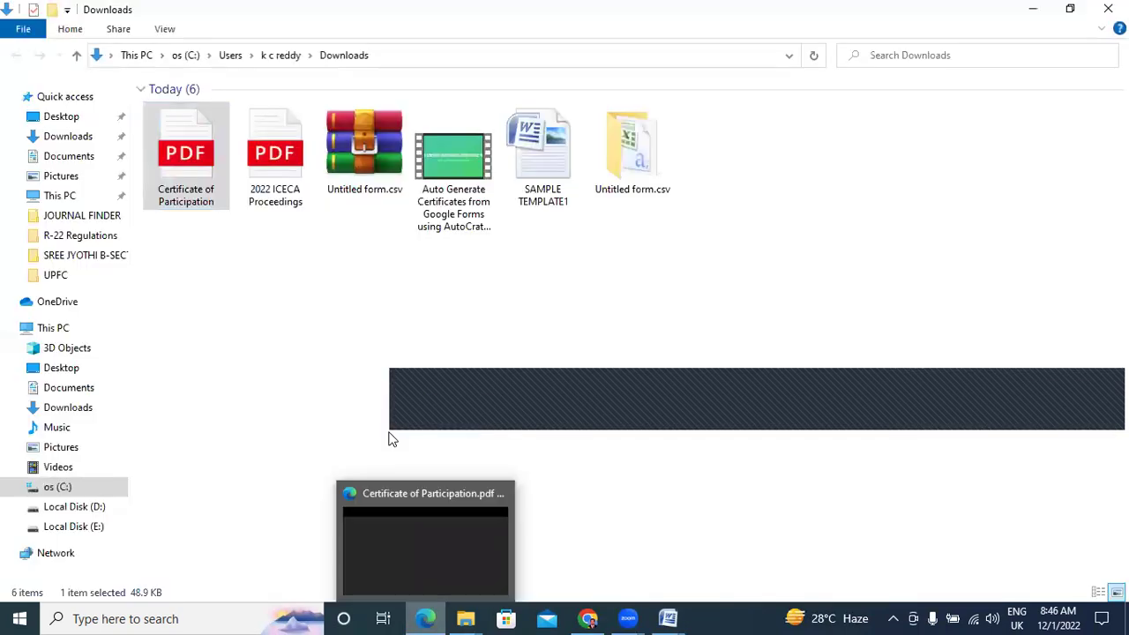
click(452, 569)
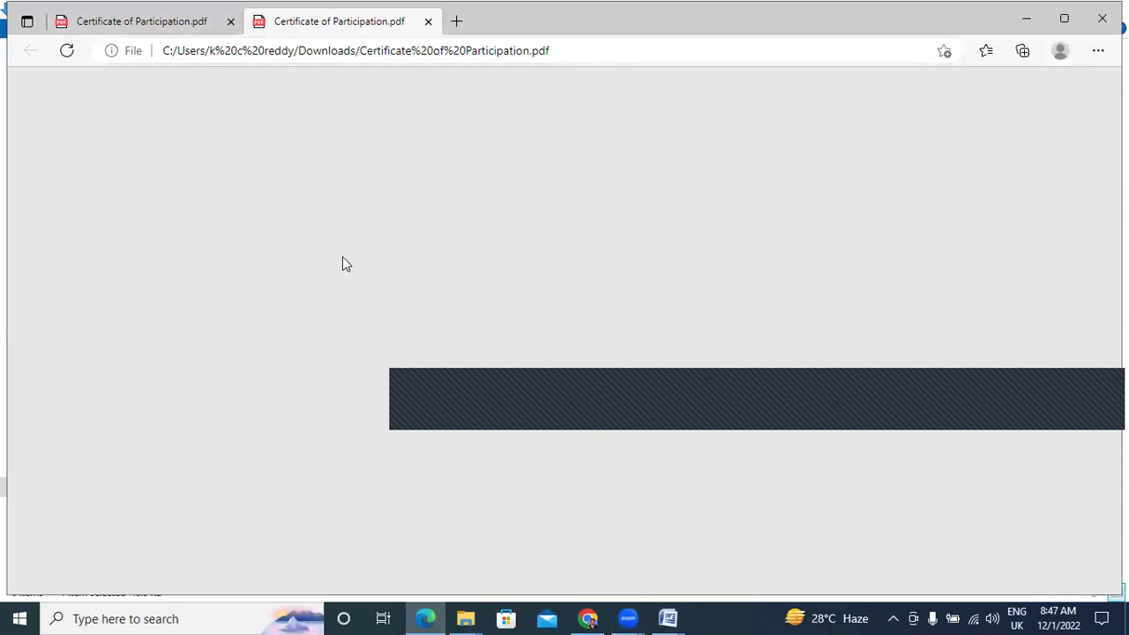
Switch to the second Certificate of Participation.pdf tab to view the one-page merged certificate
click(200, 21)
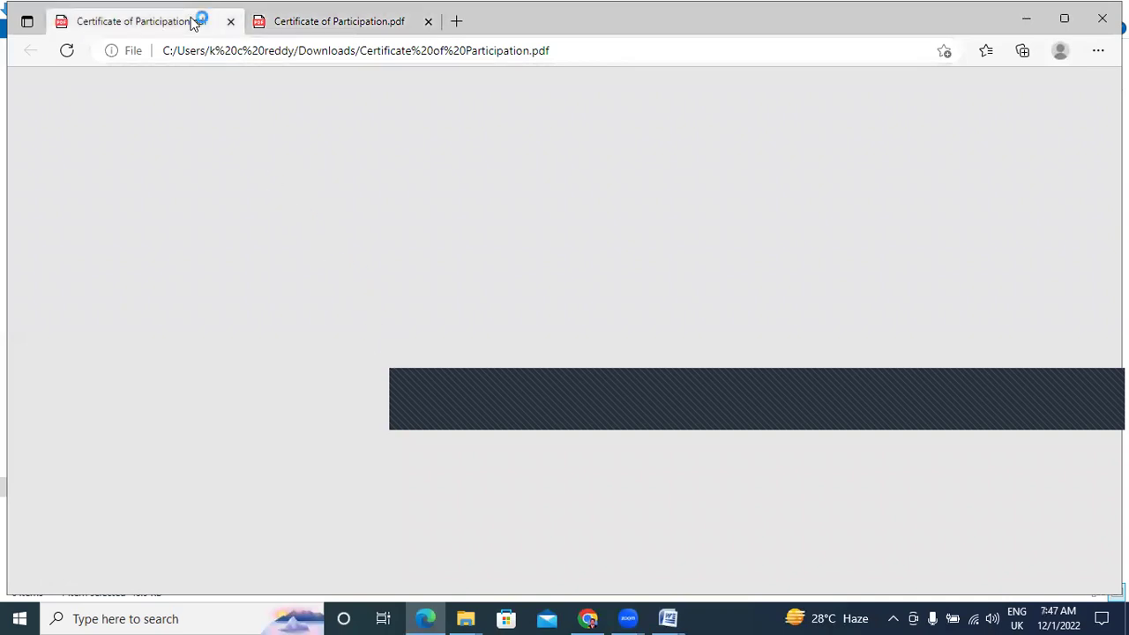
click(315, 22)
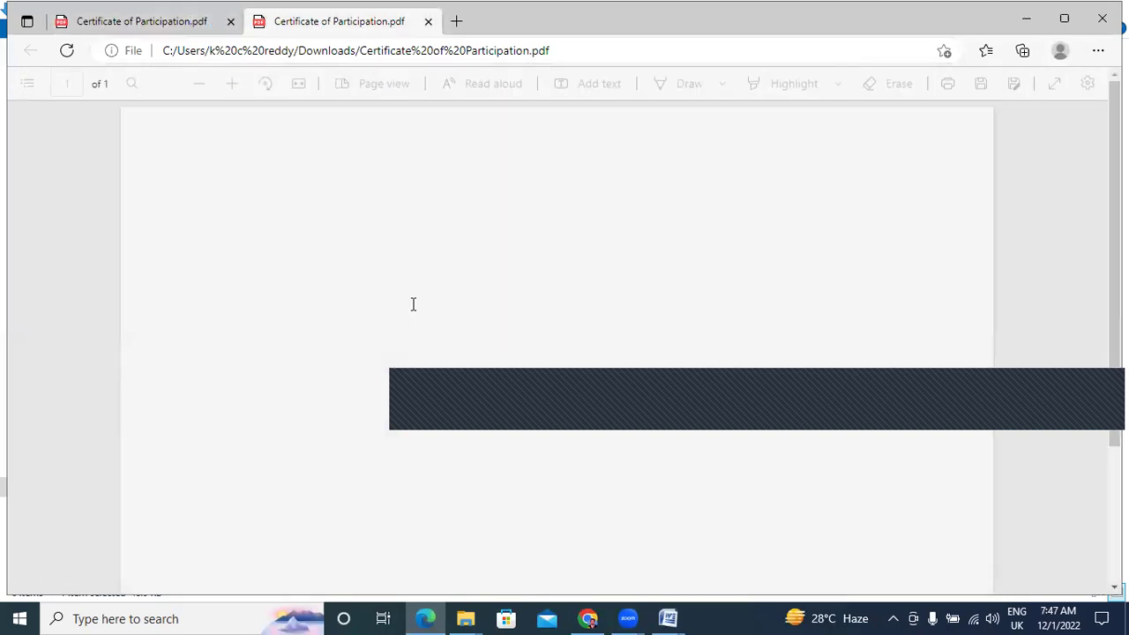